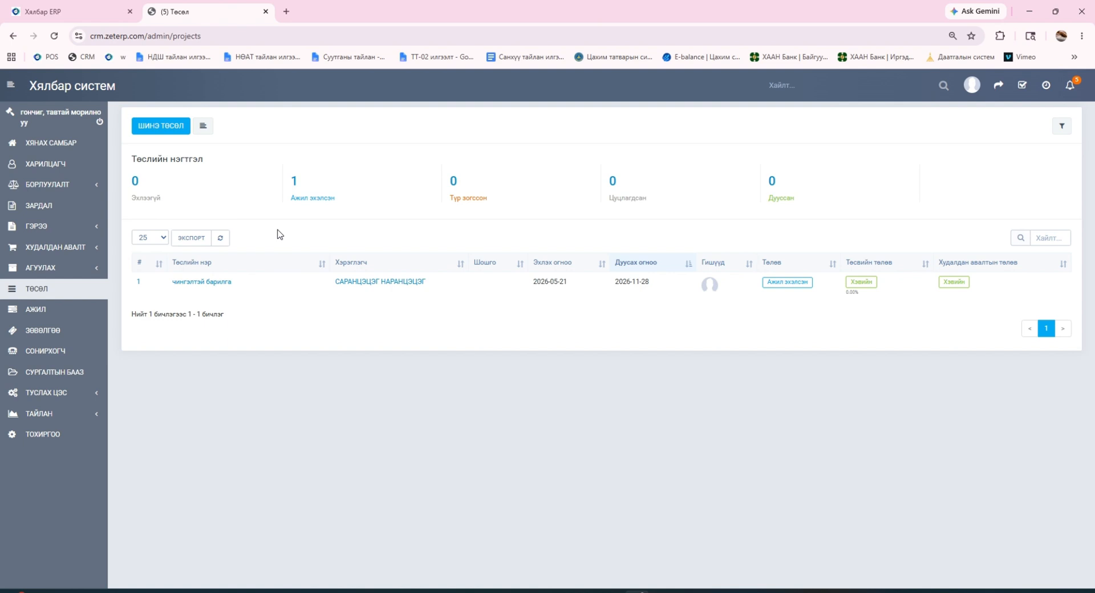
Look over the blank new-project form and the overview of the existing project чингэлтэй барилга.
left_click(161, 126)
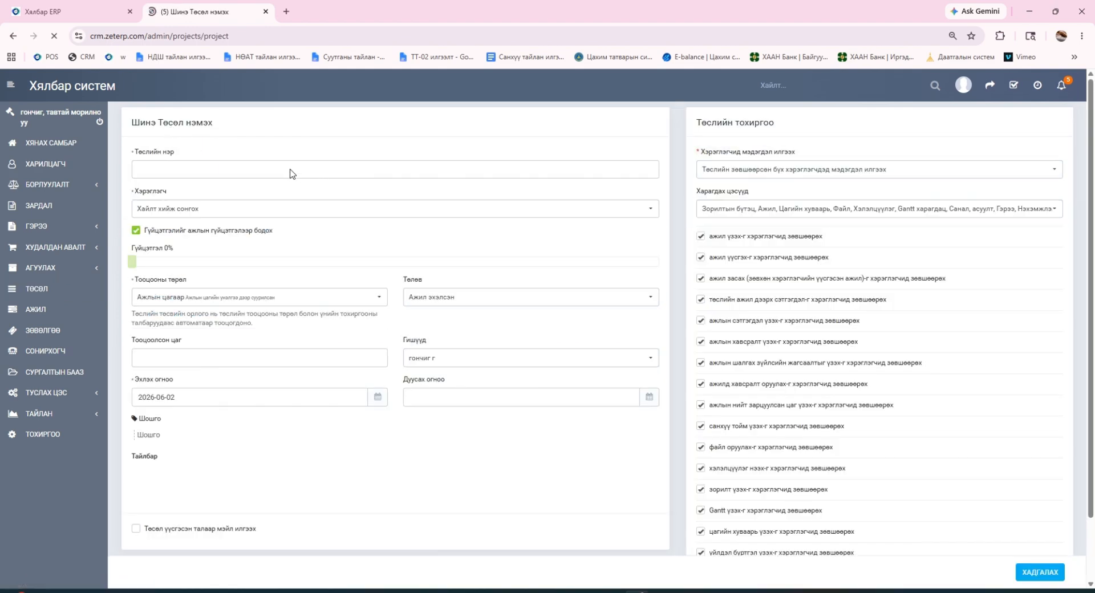
left_click(13, 36)
left_click(599, 108)
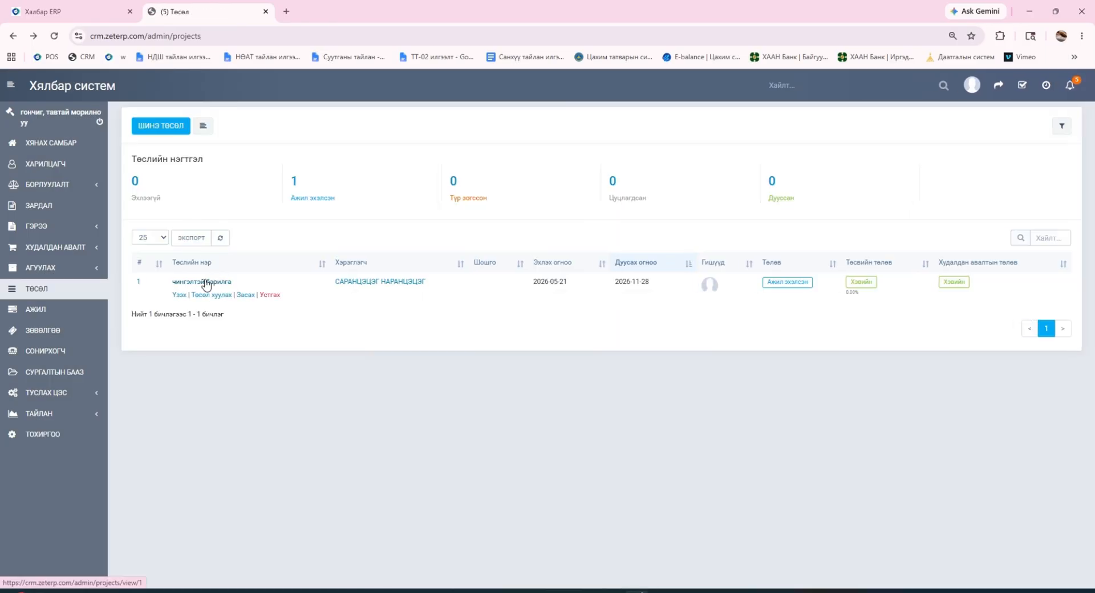
left_click(205, 282)
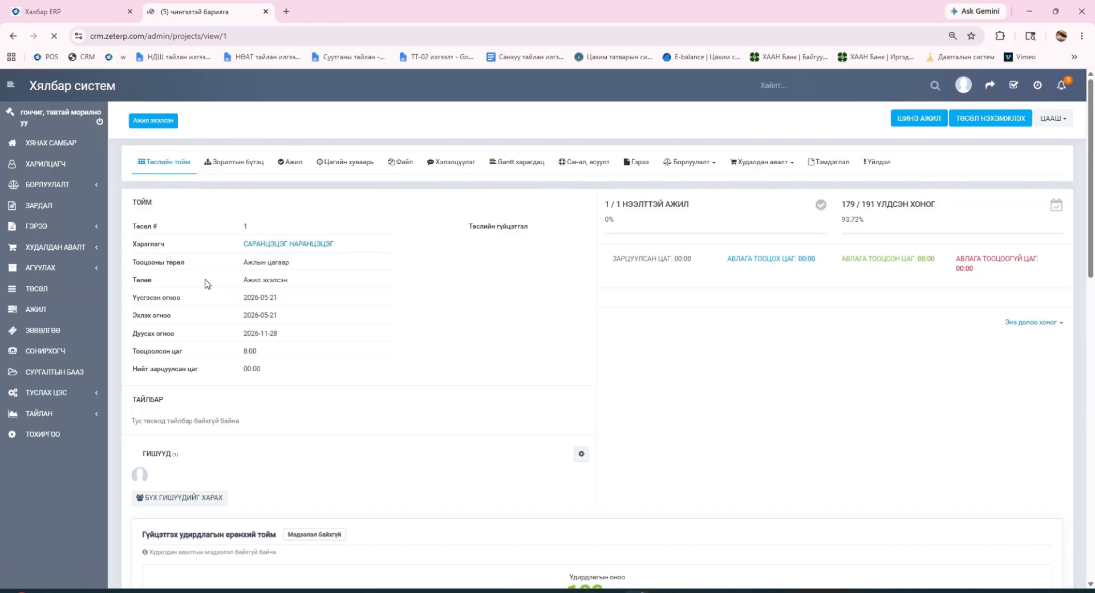
scroll(368, 285, "down", 7)
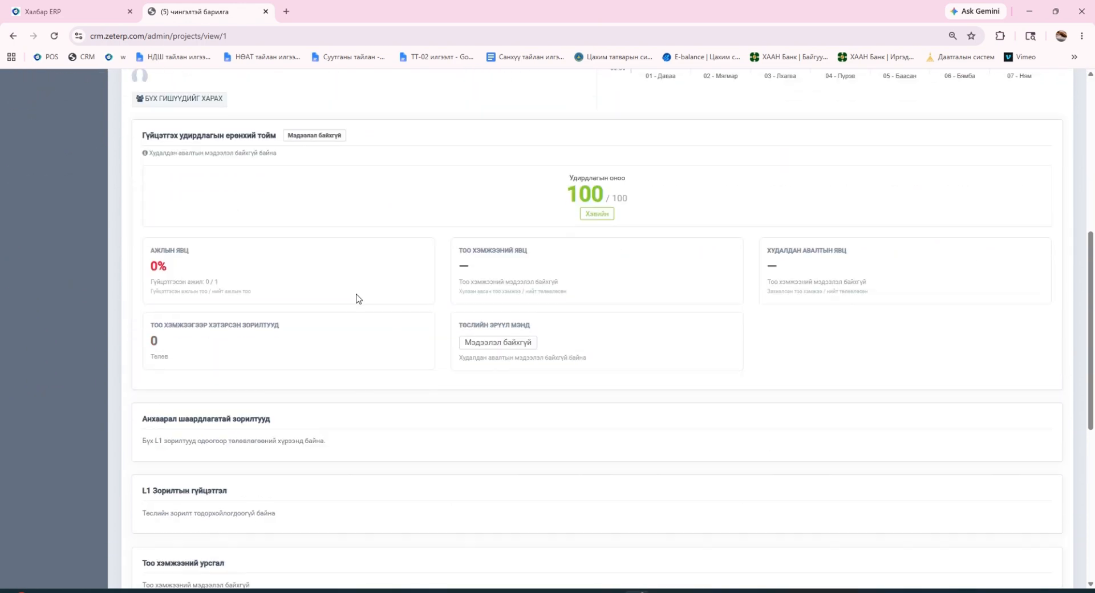
scroll(365, 288, "up", 7)
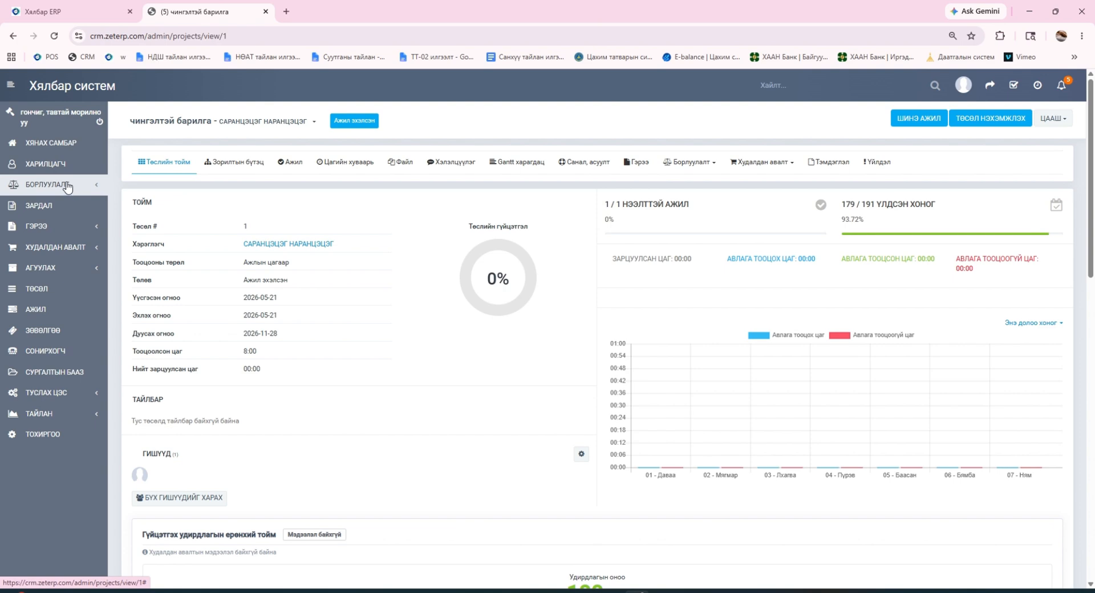
Start a new purchase request with scope Ерөнхий үйл ажиллагаа, keeping request type Бараа материал and priority Дунд.
left_click(60, 248)
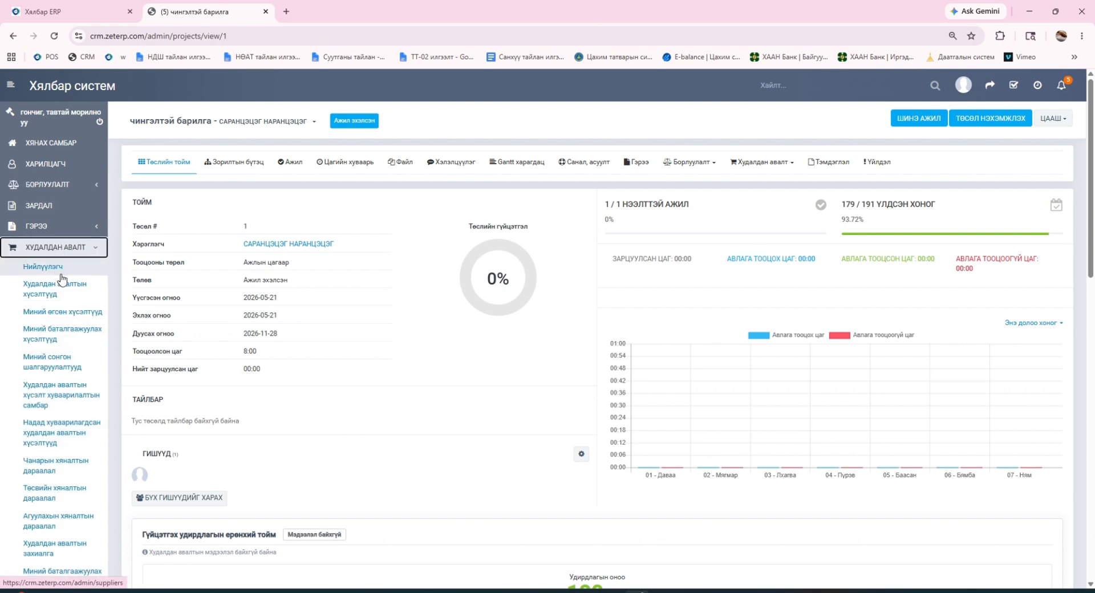
left_click(61, 279)
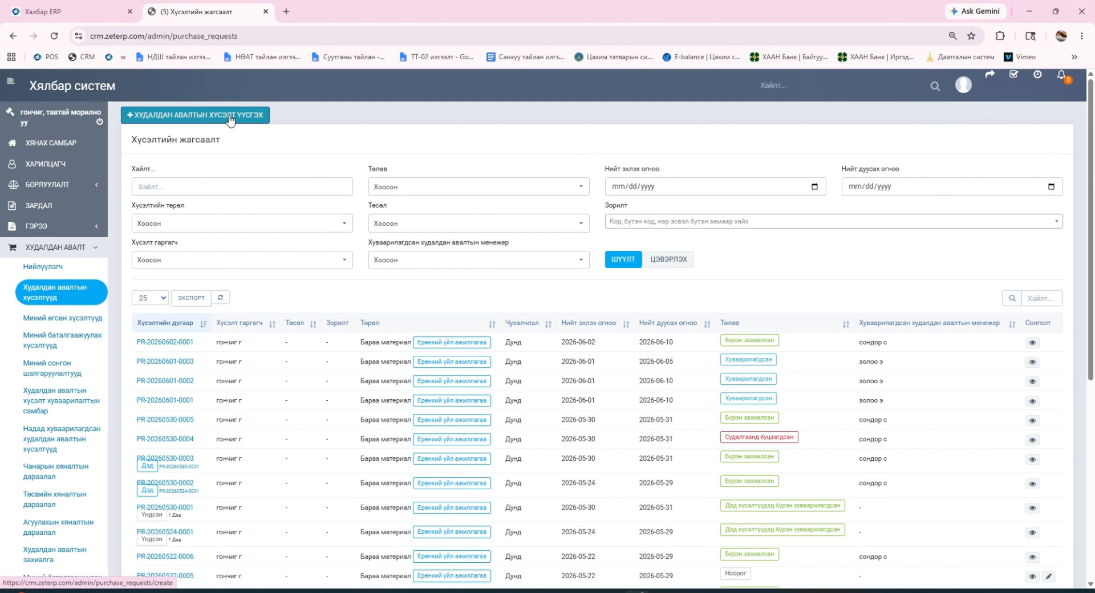
left_click(230, 116)
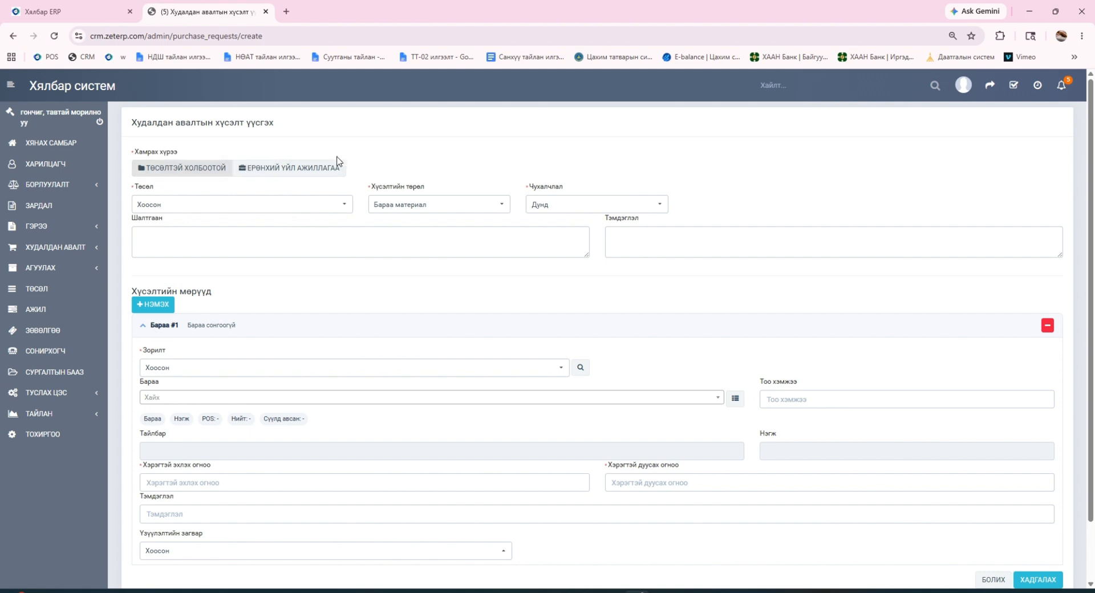
left_click(288, 170)
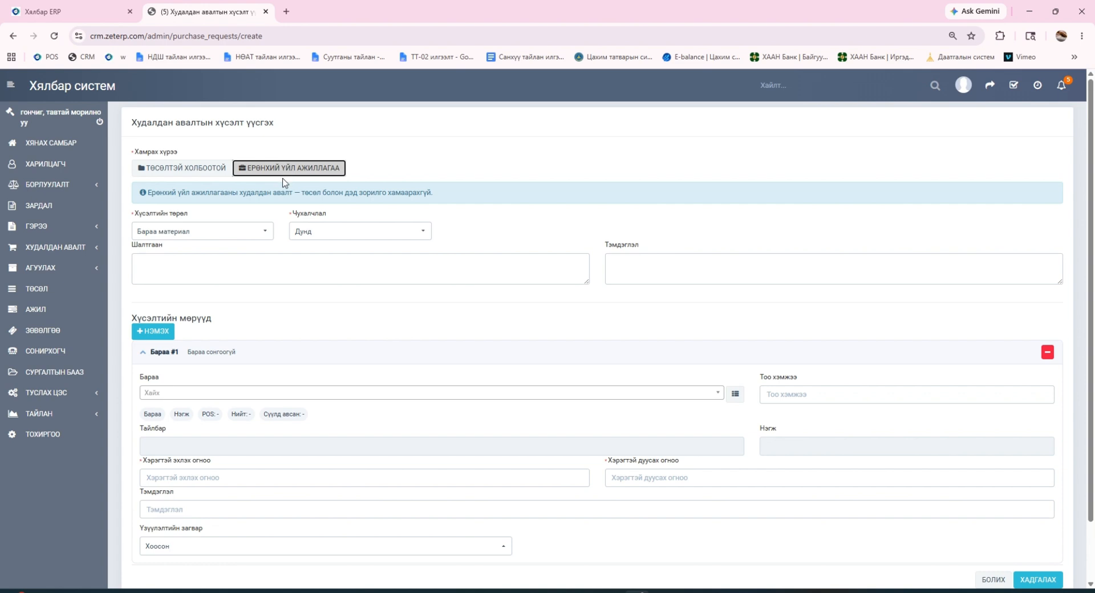
left_click(258, 234)
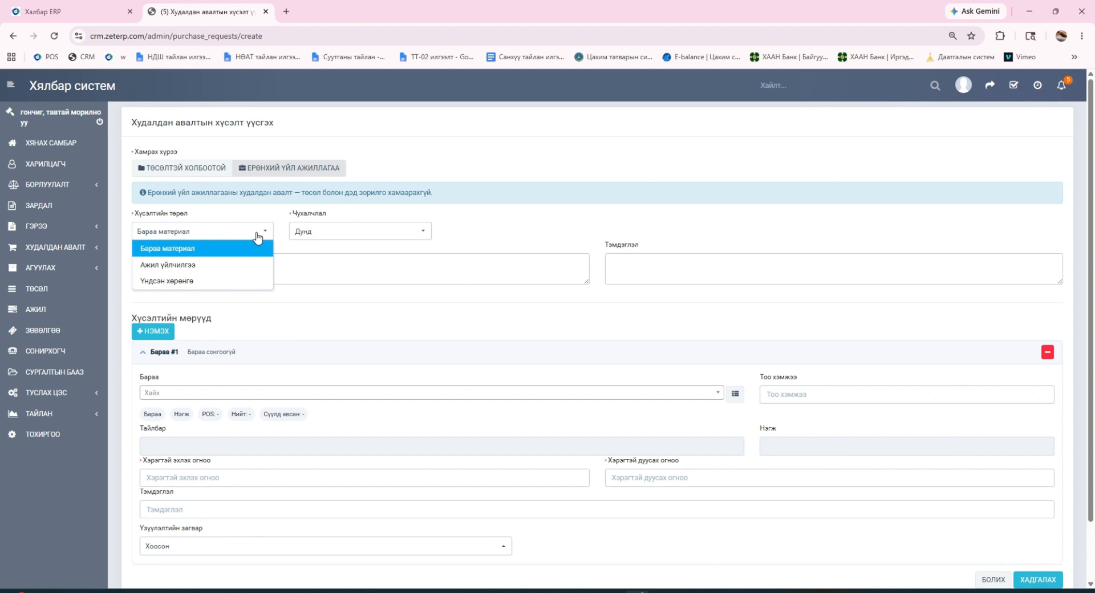
left_click(356, 232)
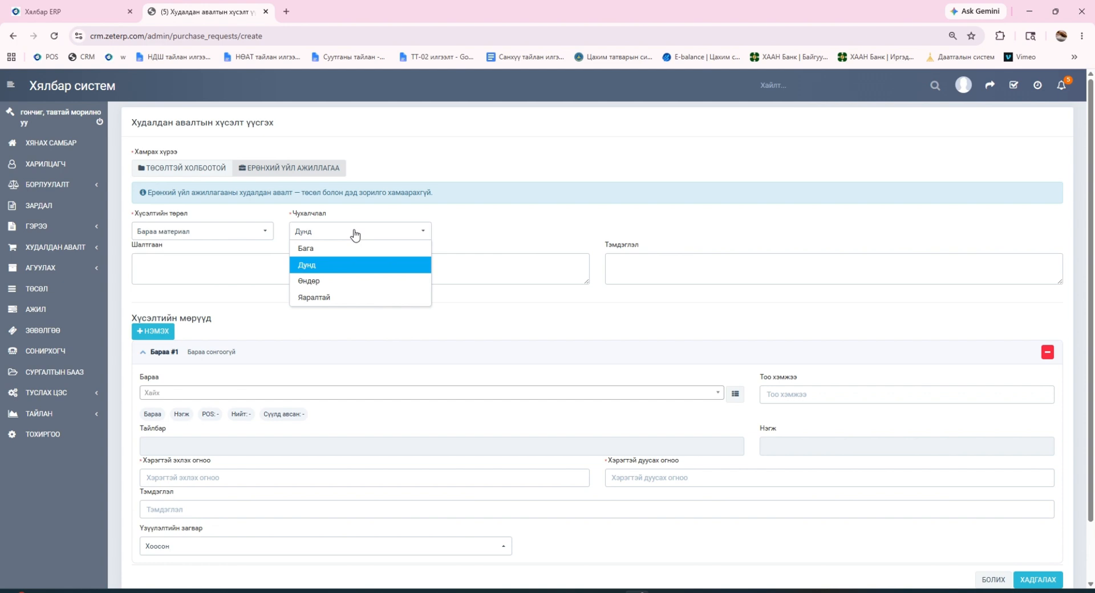
left_click(238, 262)
left_click(723, 266)
Fill in the first request line with item 1111-0002 - тоосго, quantity 5000, needed from 2026-06-02 to 2026-06-10.
scroll(422, 353, "down", 1)
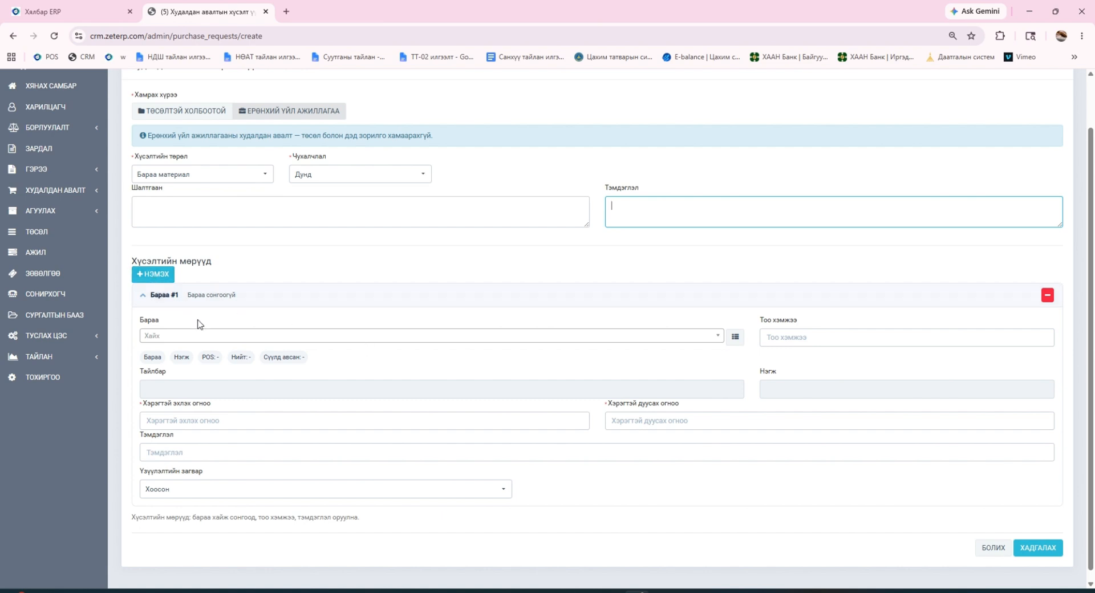
left_click(188, 336)
scroll(189, 425, "down", 2)
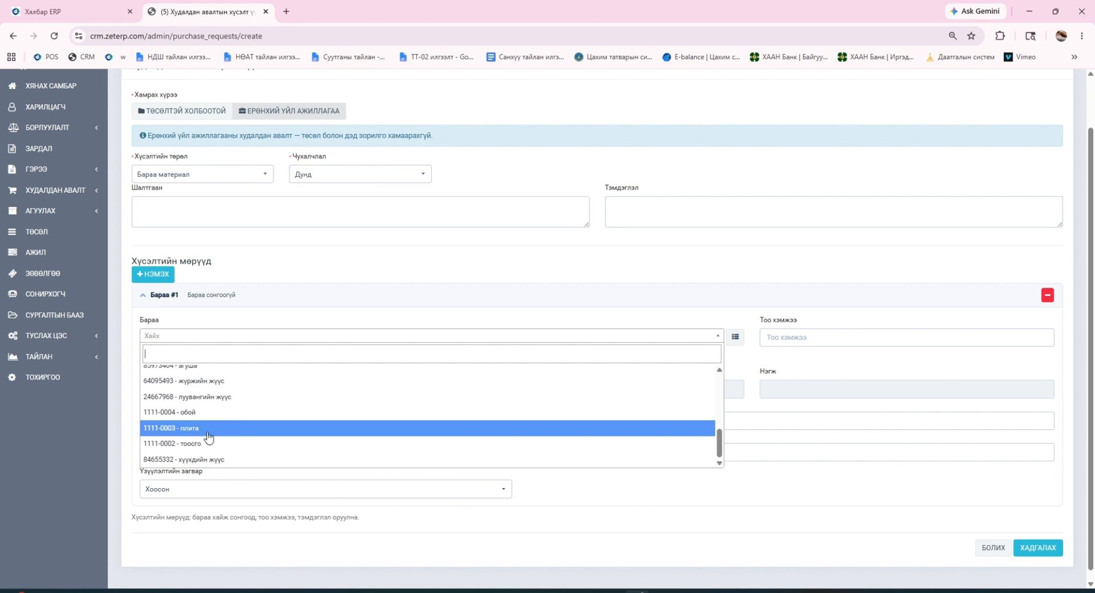
left_click(207, 439)
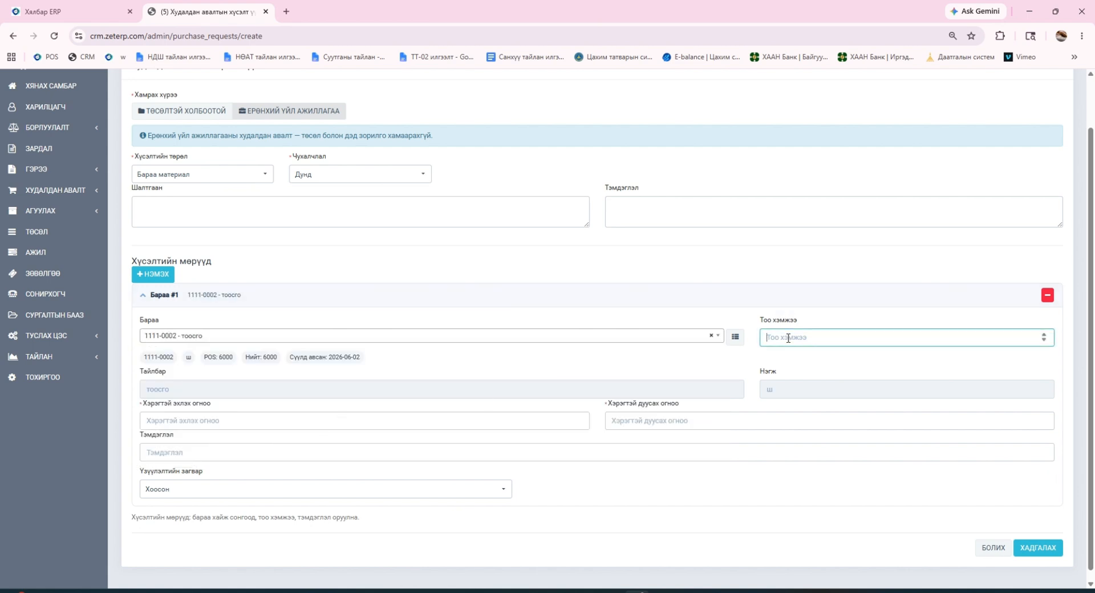
type("5000")
left_click(281, 420)
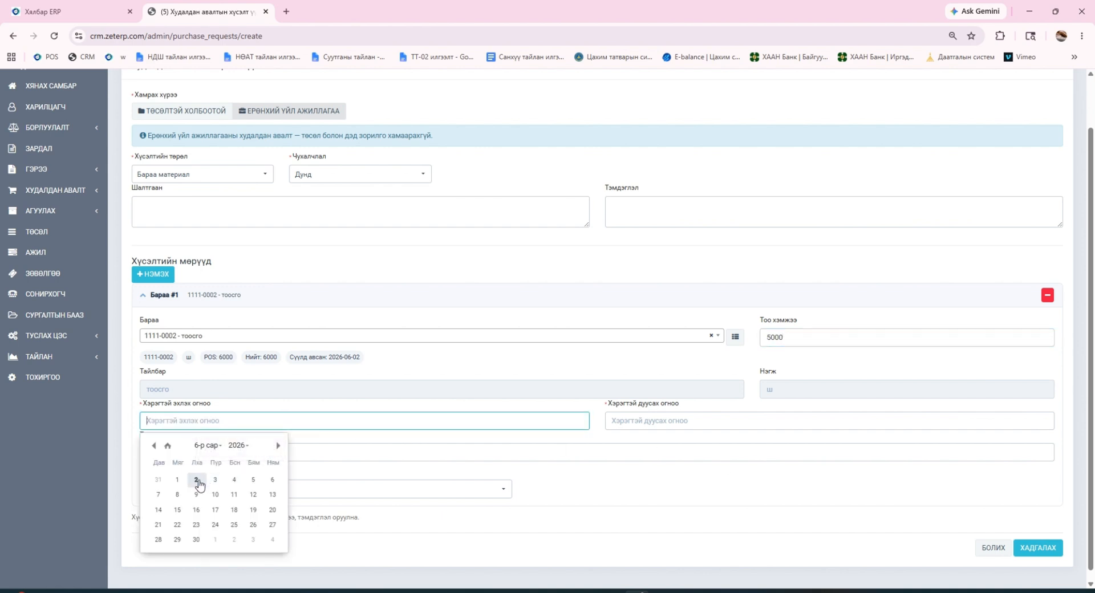
left_click(196, 480)
left_click(657, 440)
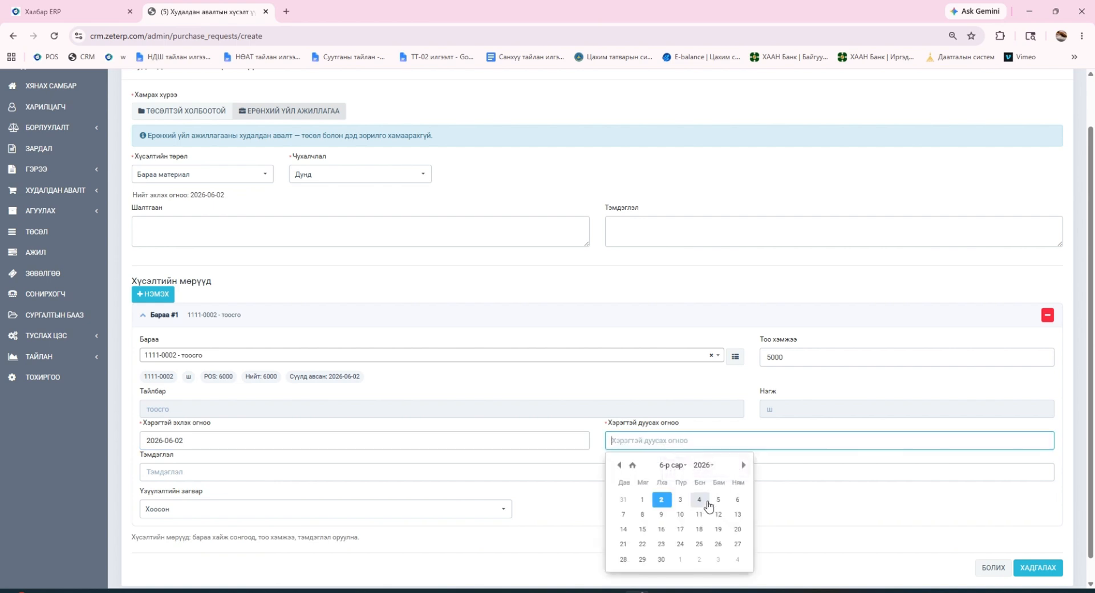
left_click(681, 515)
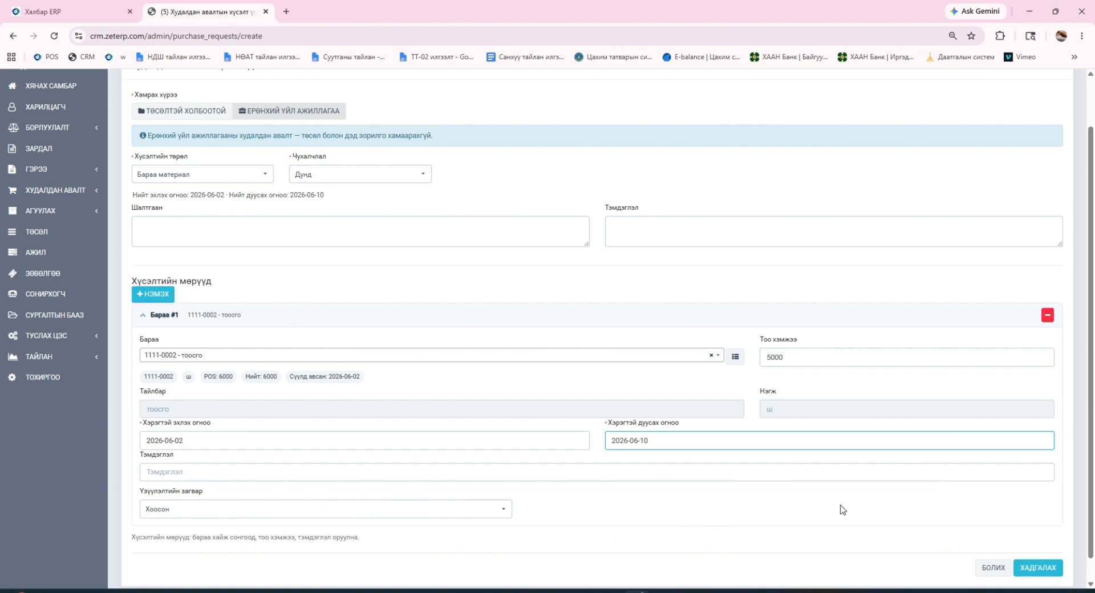
Add a second request line with item 1111-0003 - плита, quantity 4000, needed from 2026-06-02 to 2026-06-10.
left_click(153, 293)
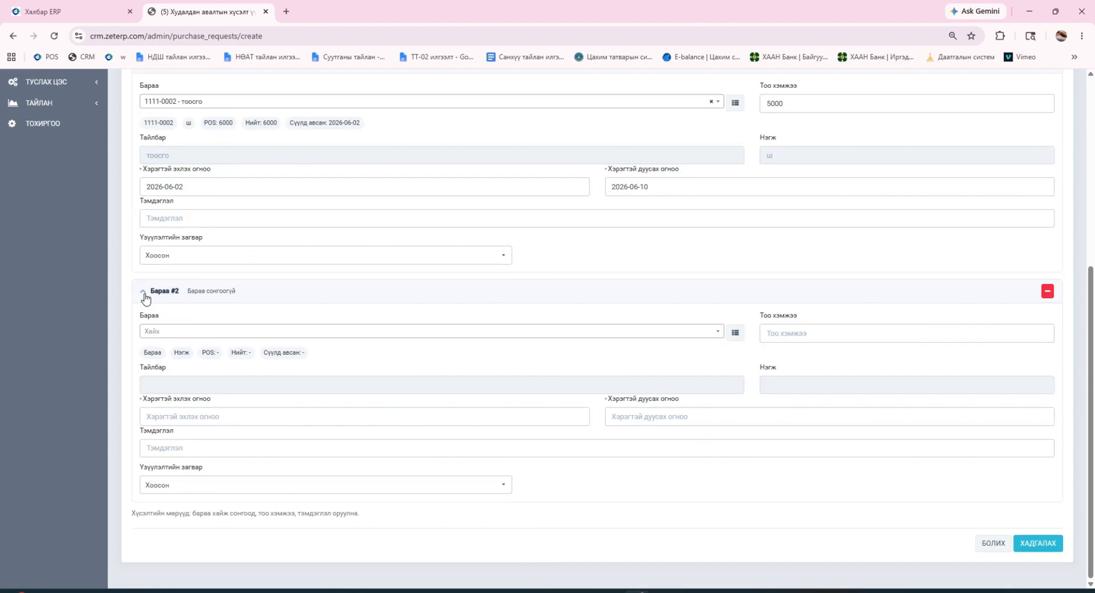
left_click(274, 332)
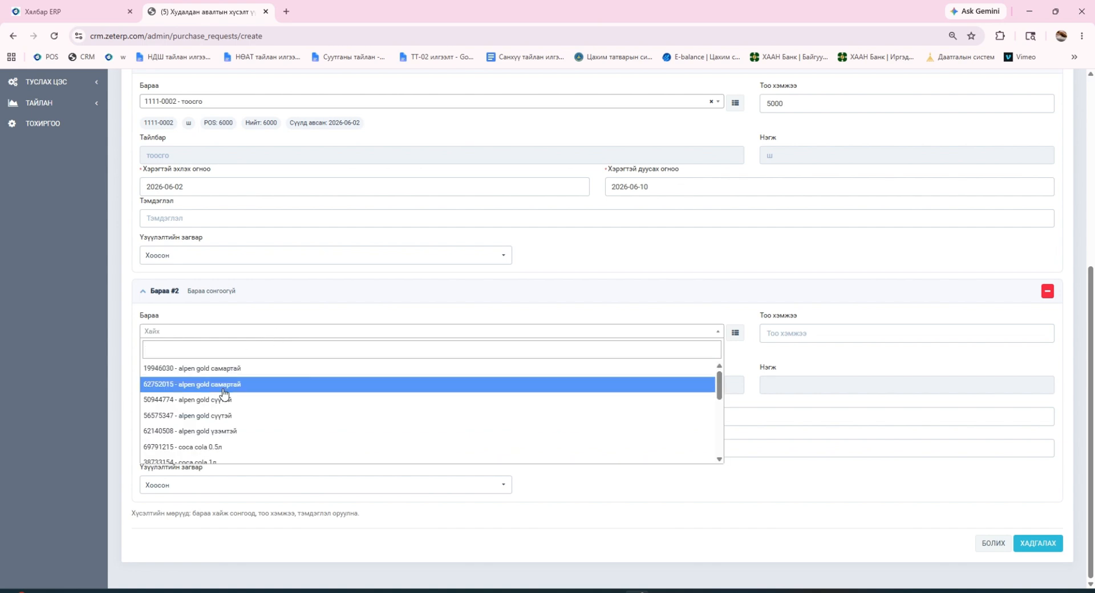
scroll(222, 407, "down", 5)
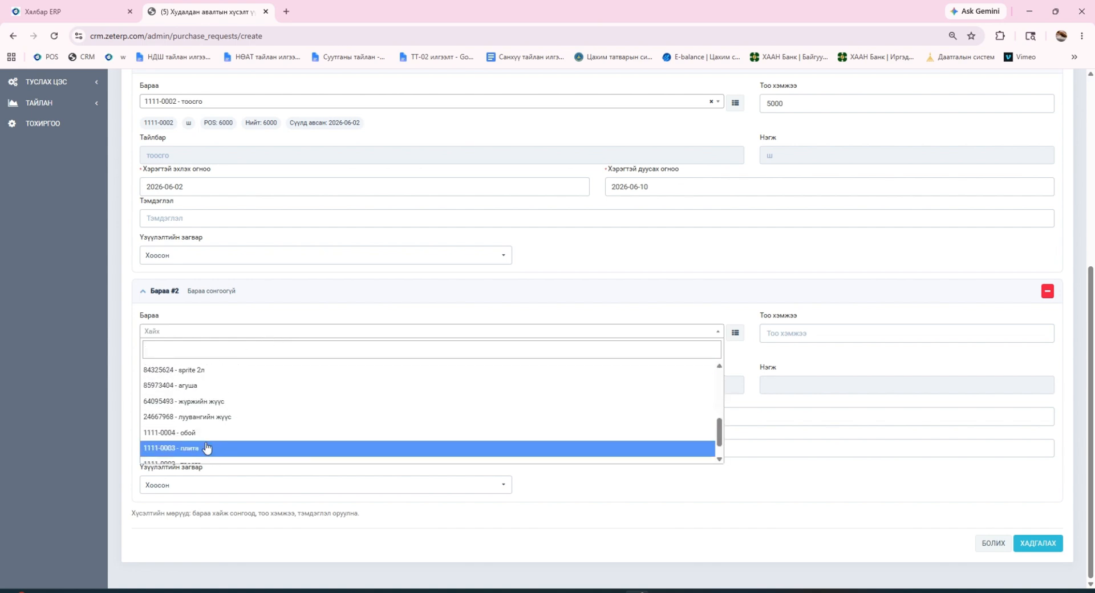
left_click(206, 449)
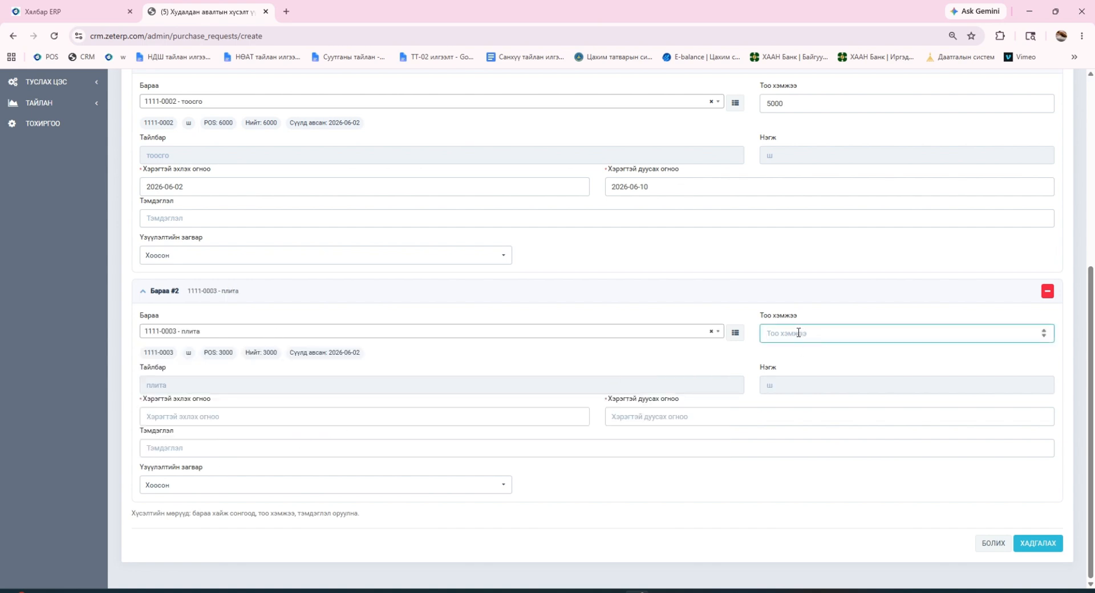
type("4000")
left_click(284, 421)
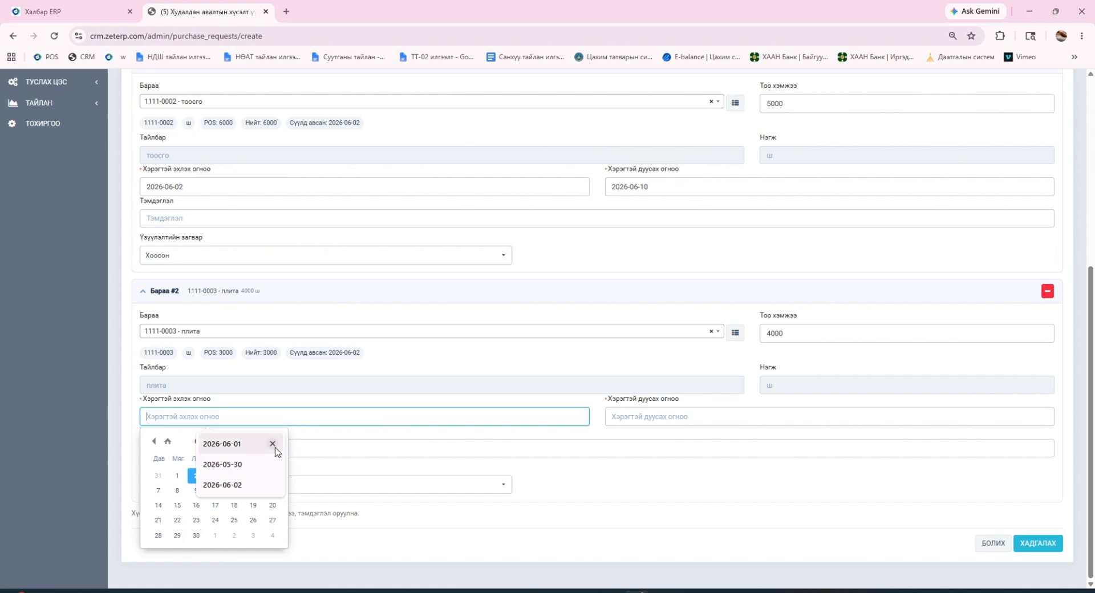
left_click(274, 447)
left_click(272, 446)
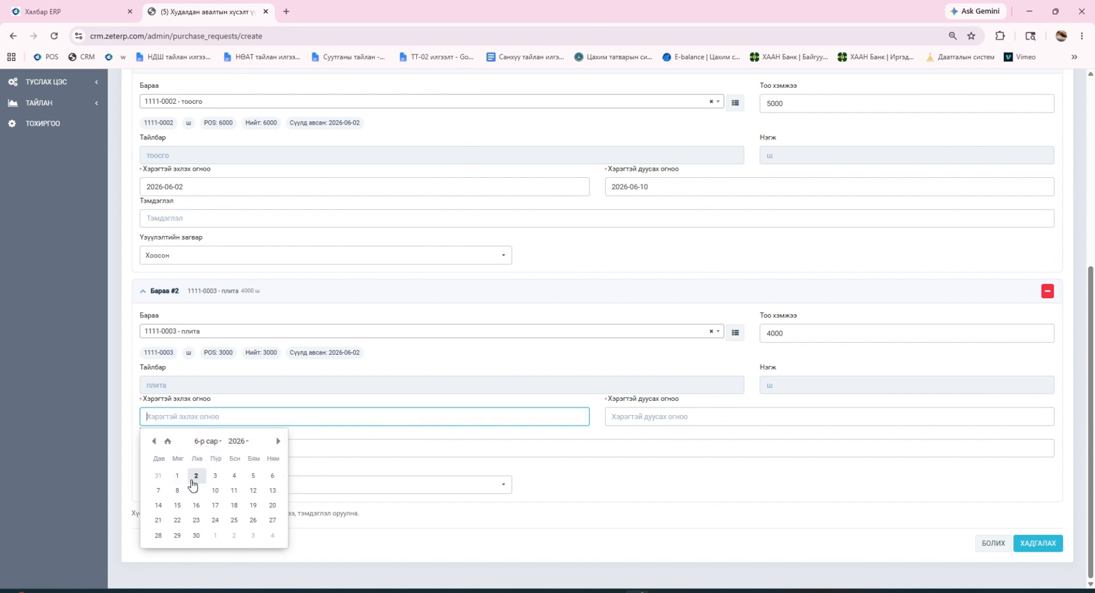
left_click(196, 476)
left_click(679, 420)
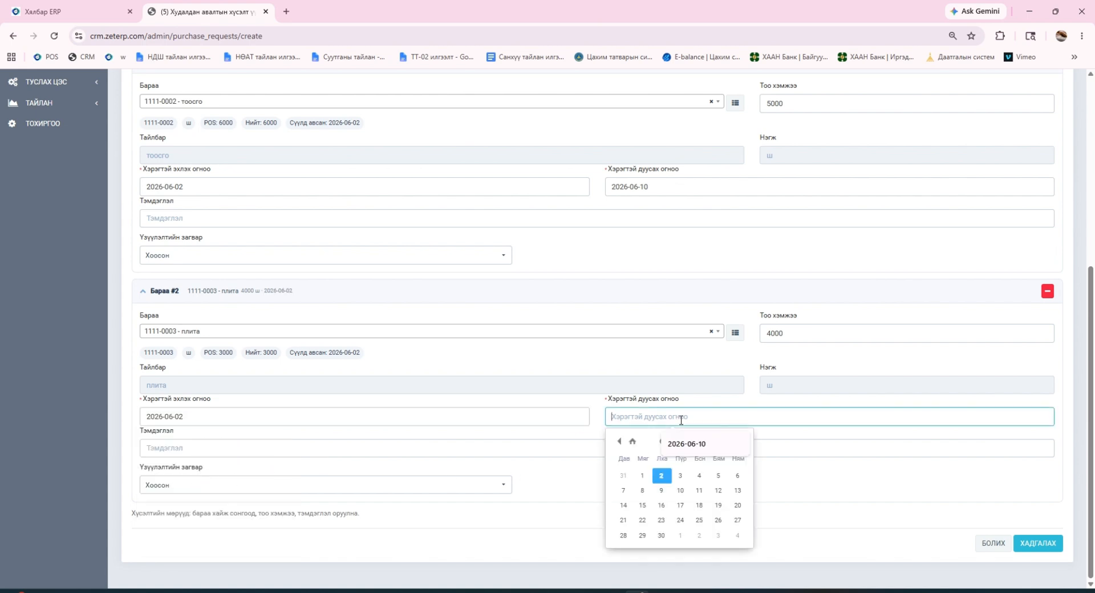
left_click(680, 492)
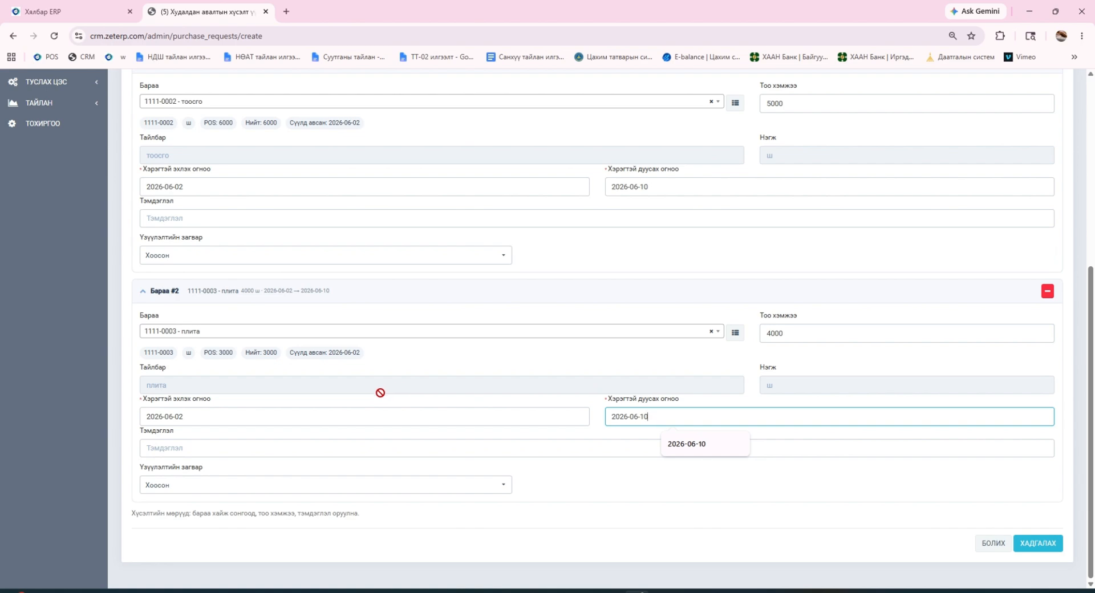
Save the purchase request and send it for approval.
left_click(1039, 549)
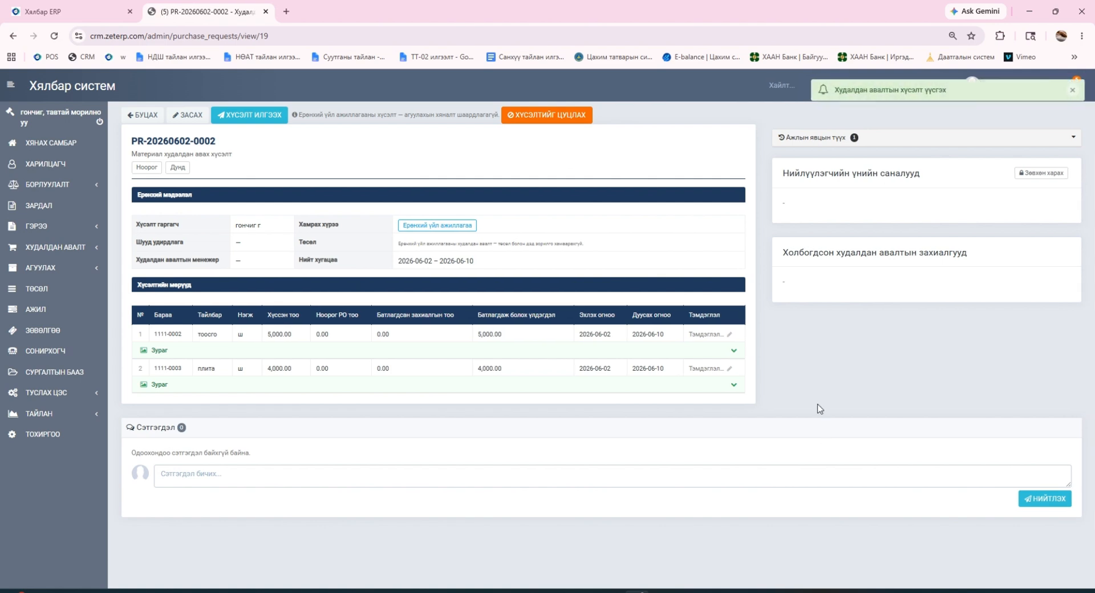
left_click(250, 116)
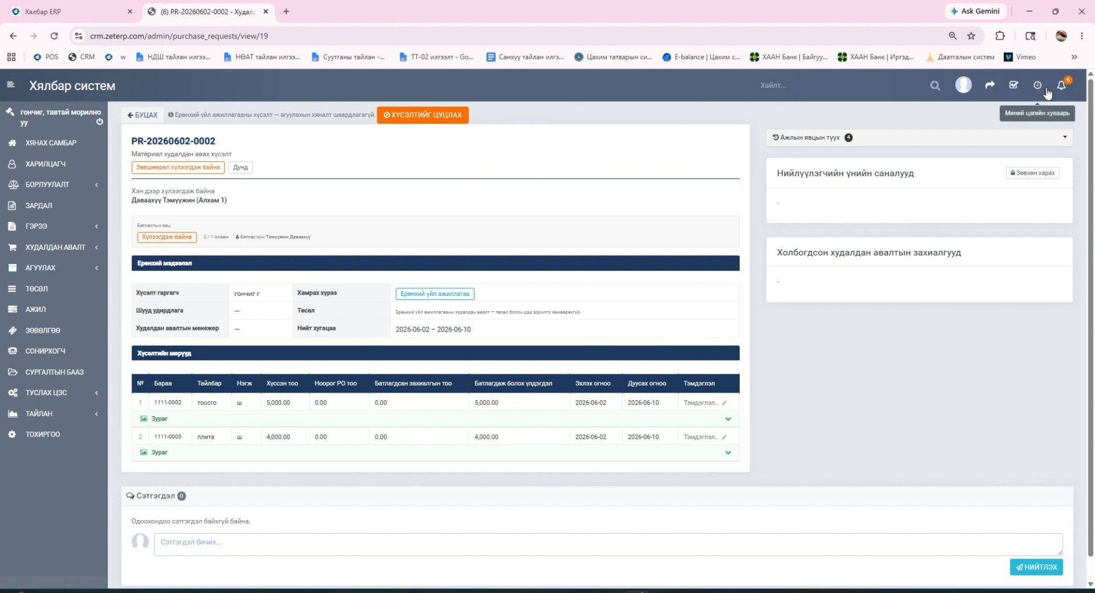
Sign out of the requester's account and sign in as the approver with the saved e-mail and password.
left_click(964, 86)
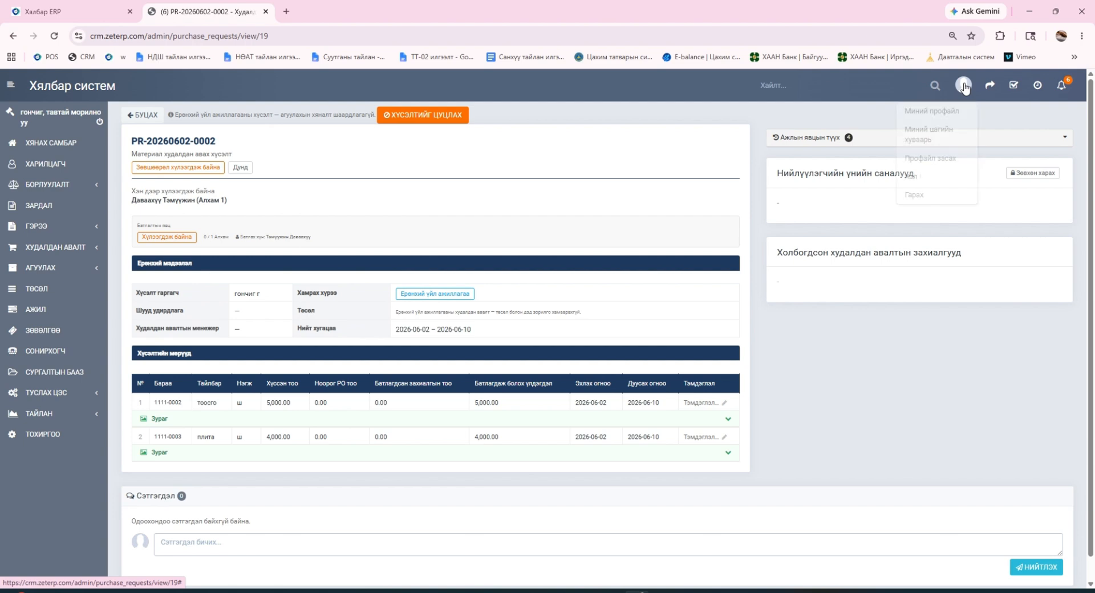
left_click(943, 196)
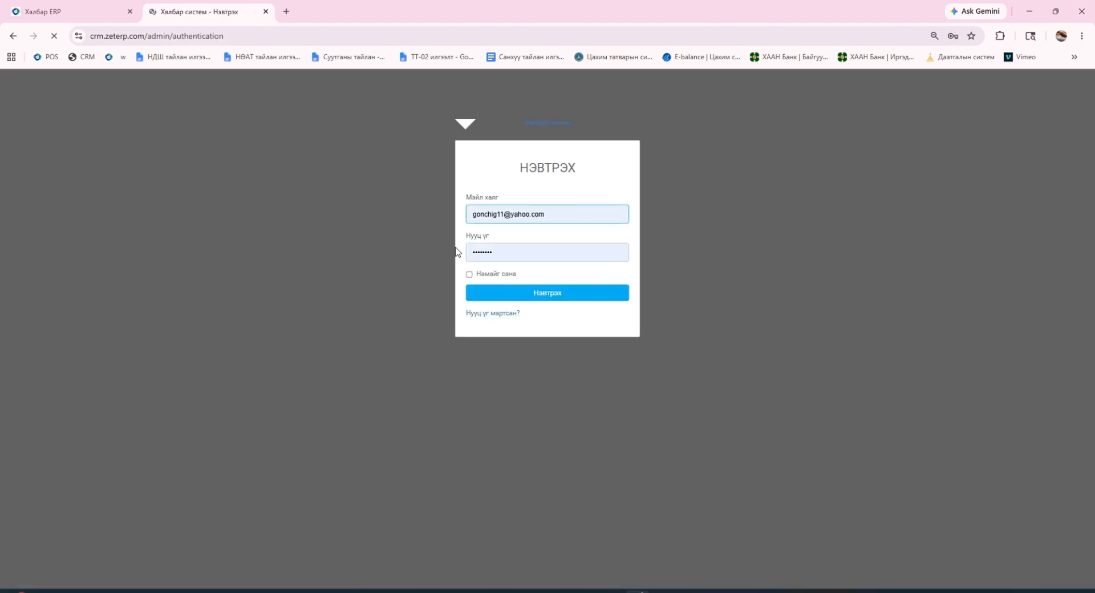
left_click(559, 216)
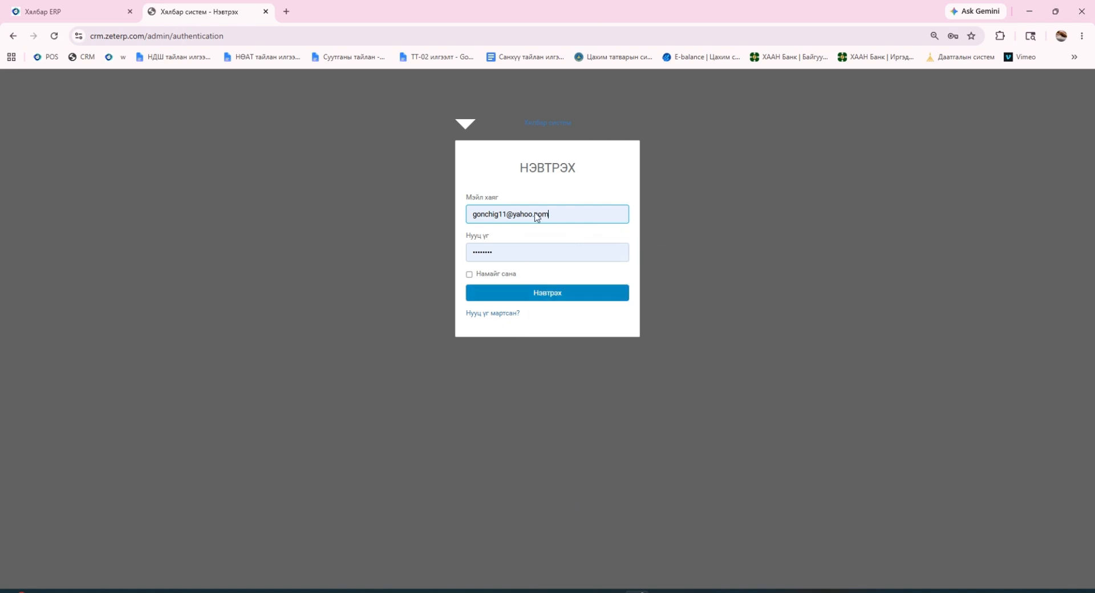
left_click(560, 222)
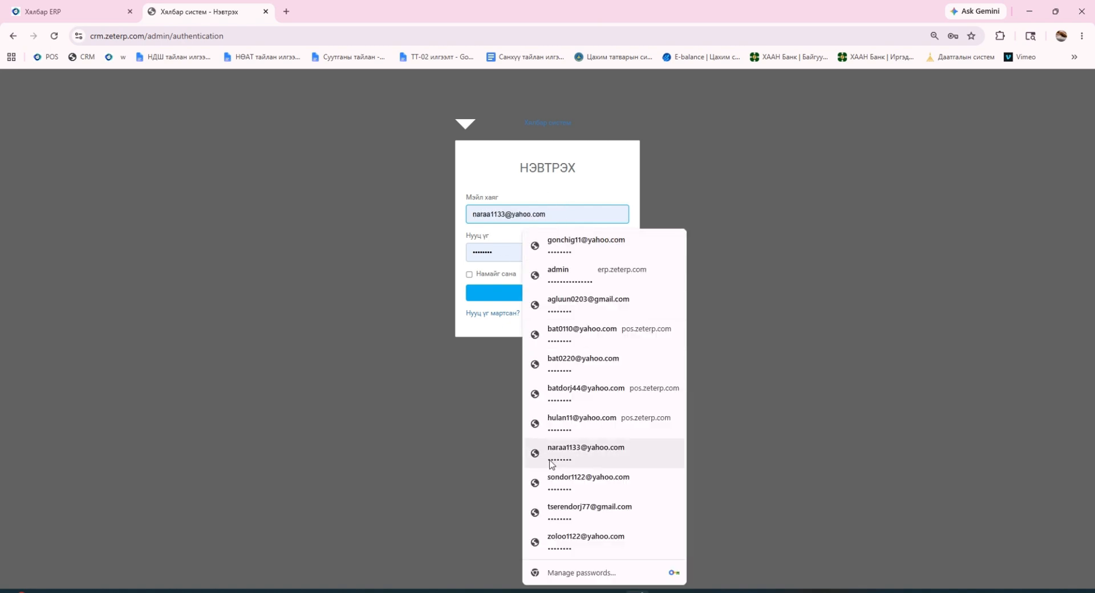
left_click(570, 512)
left_click(533, 294)
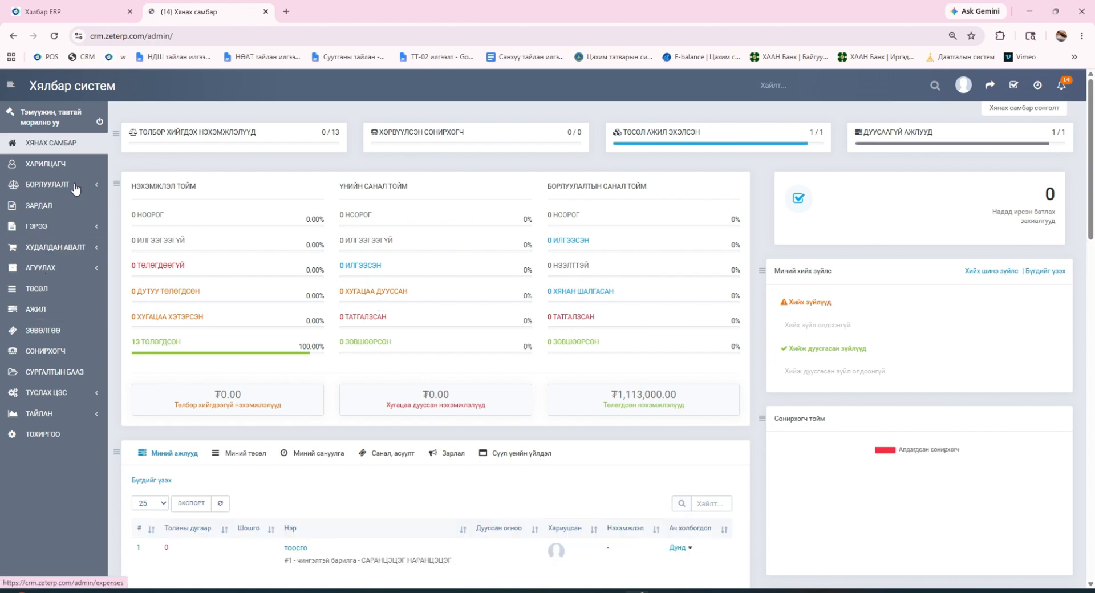
Open the newly submitted purchase request from the approver's own list of requests to approve, Миний баталгаажуулах хүсэлтүүд.
left_click(63, 249)
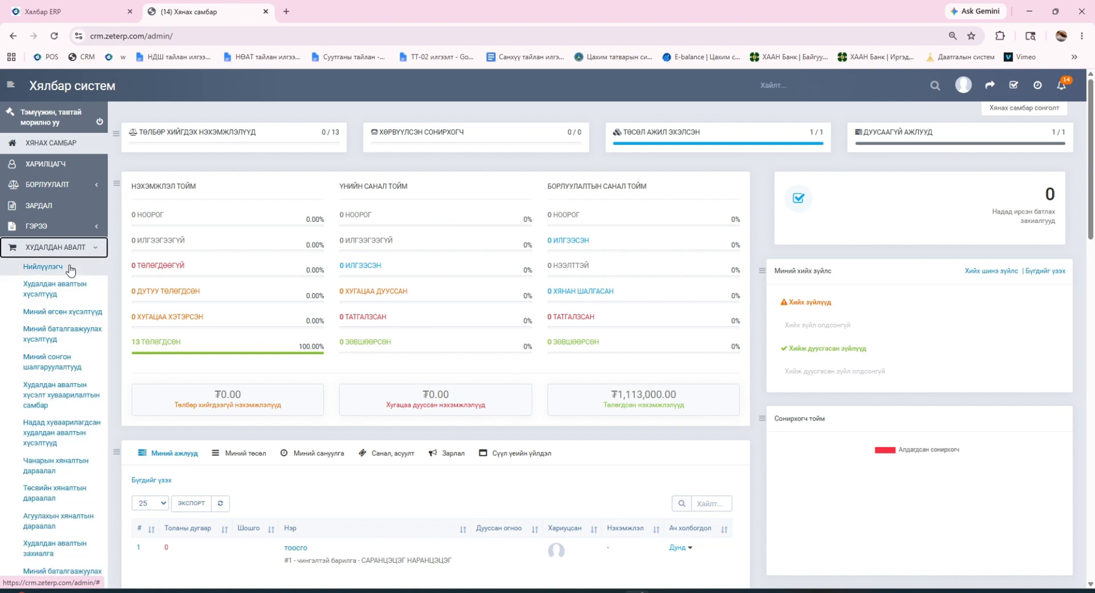
left_click(79, 341)
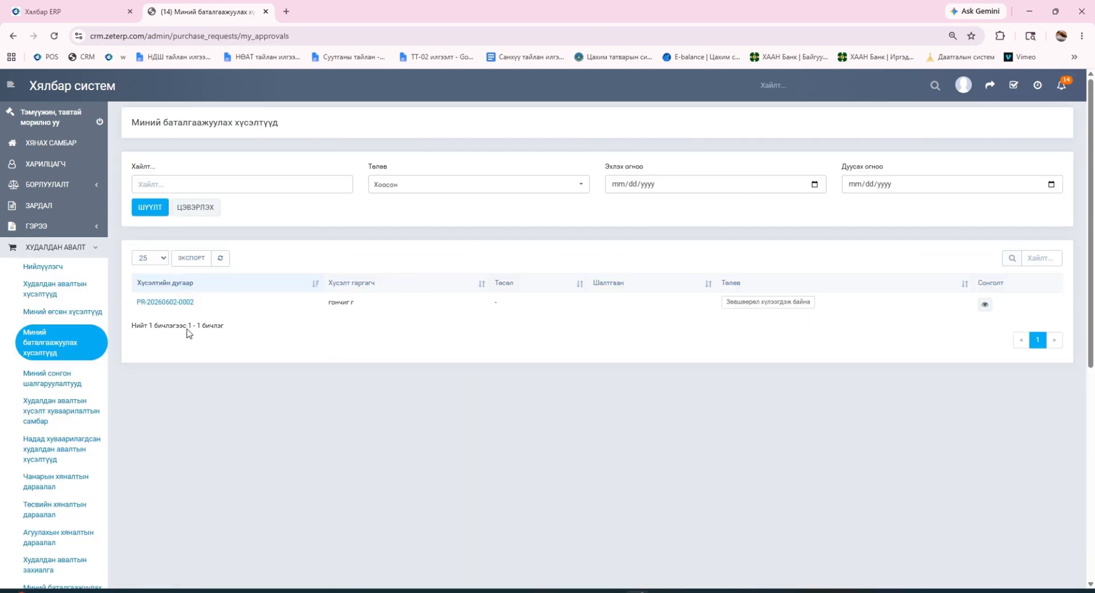
left_click(167, 305)
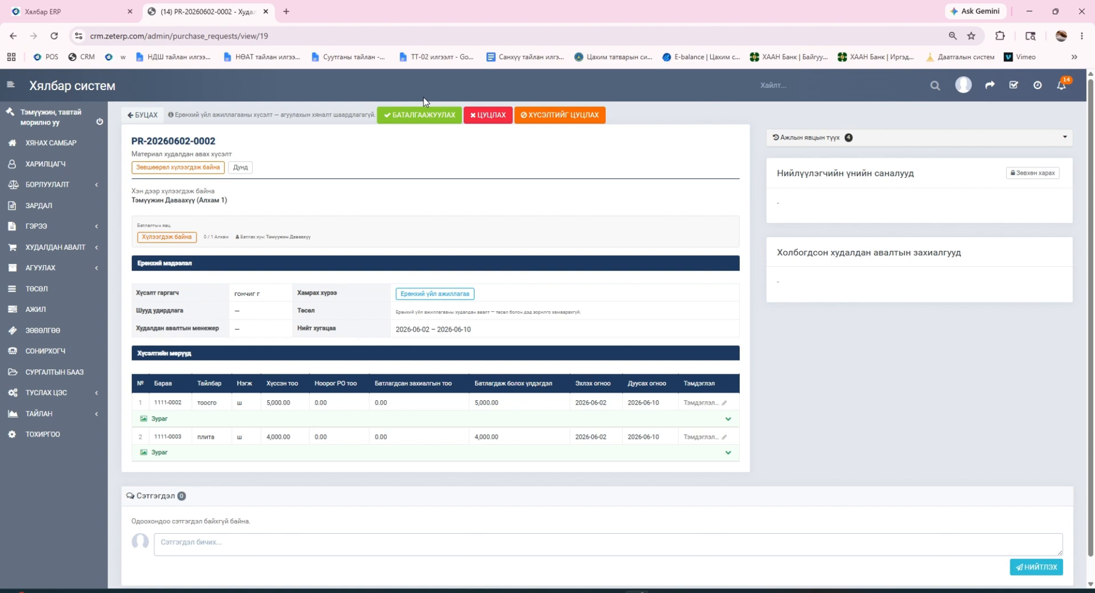
Approve the opened purchase request without adding a note and dismiss the notification.
left_click(435, 113)
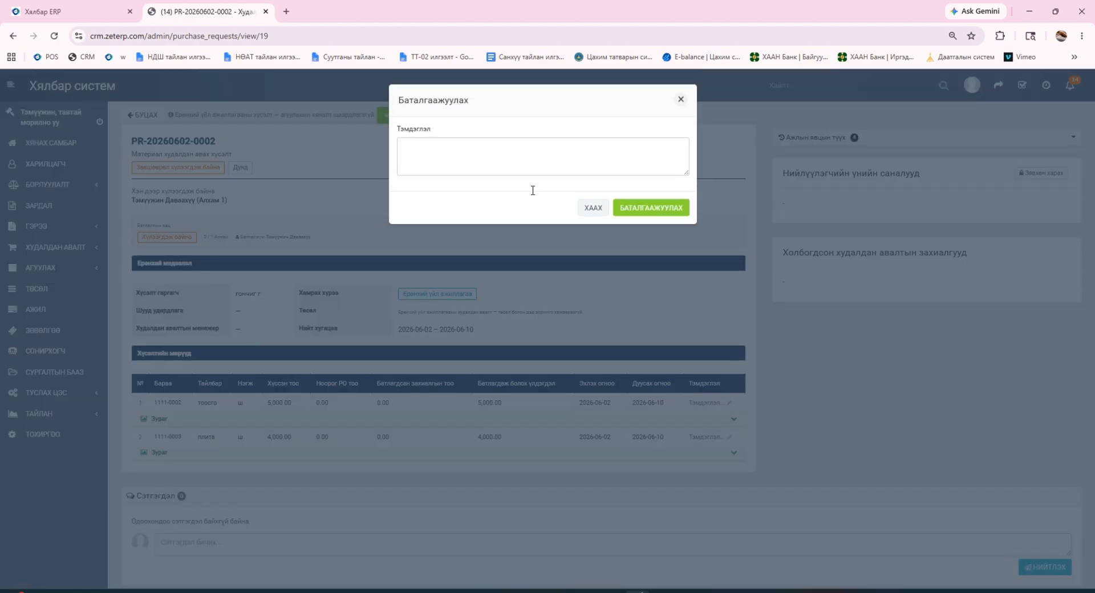
left_click(651, 208)
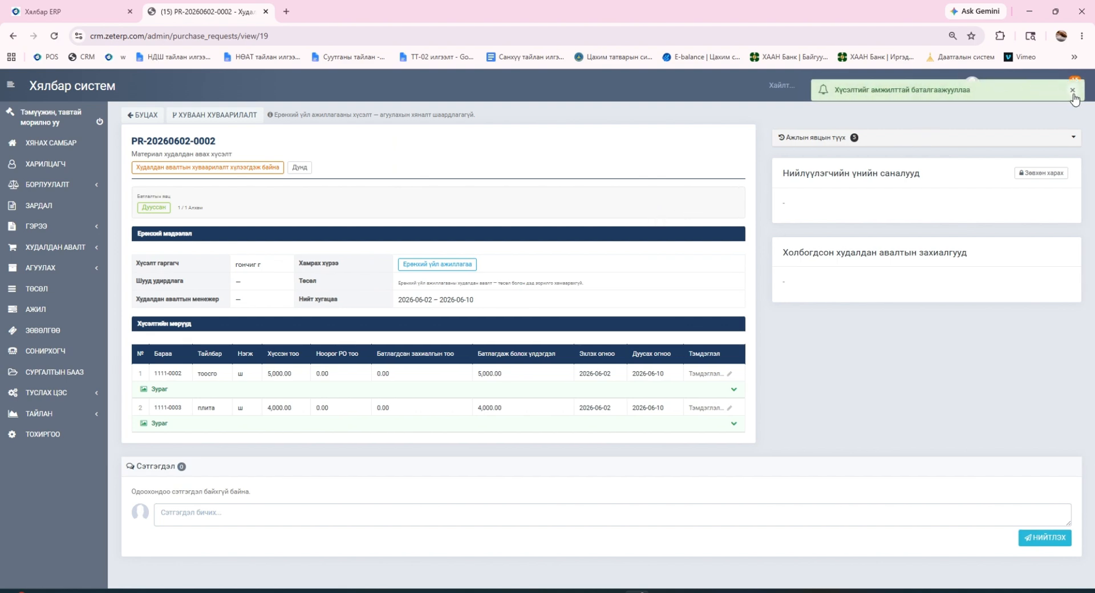
left_click(1073, 96)
left_click(972, 86)
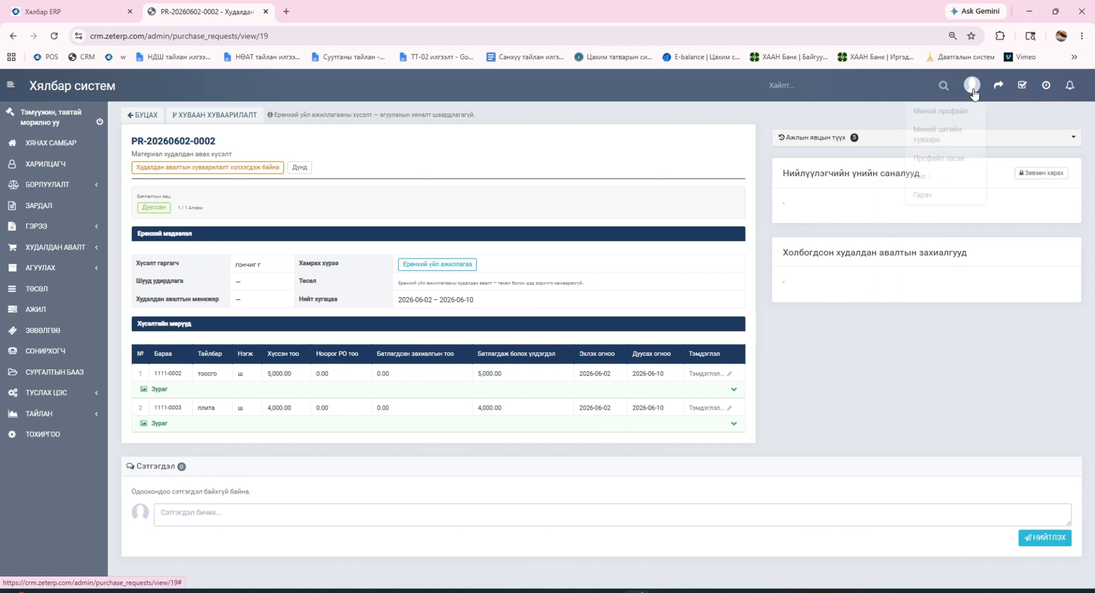
left_click(939, 195)
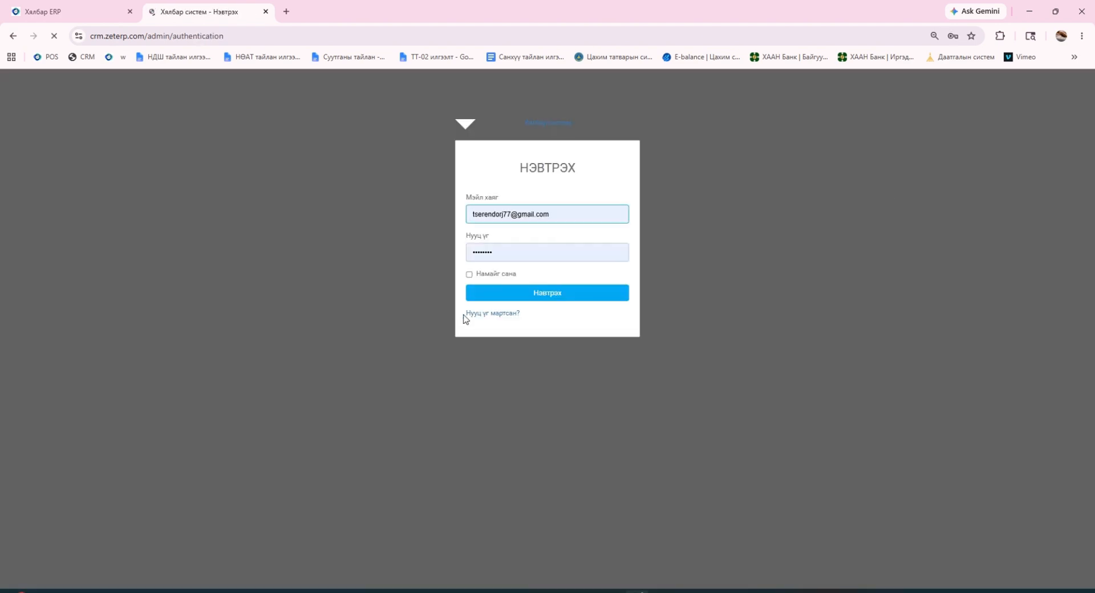
left_click(523, 292)
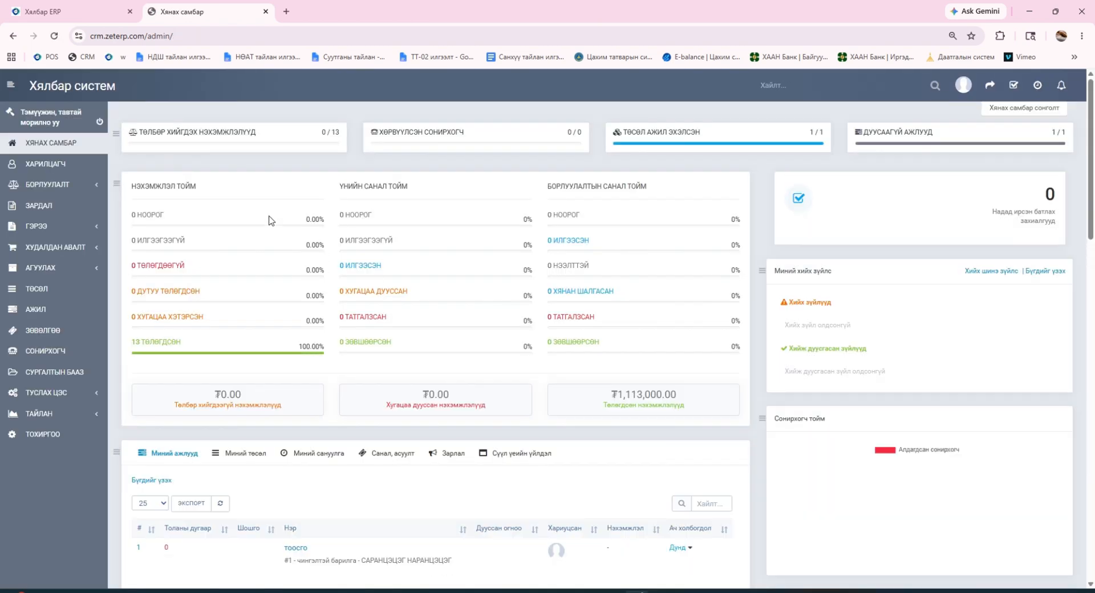
Sign out of the approver's account and sign in as the original requester with the saved e-mail and password.
left_click(963, 86)
left_click(917, 195)
left_click(558, 216)
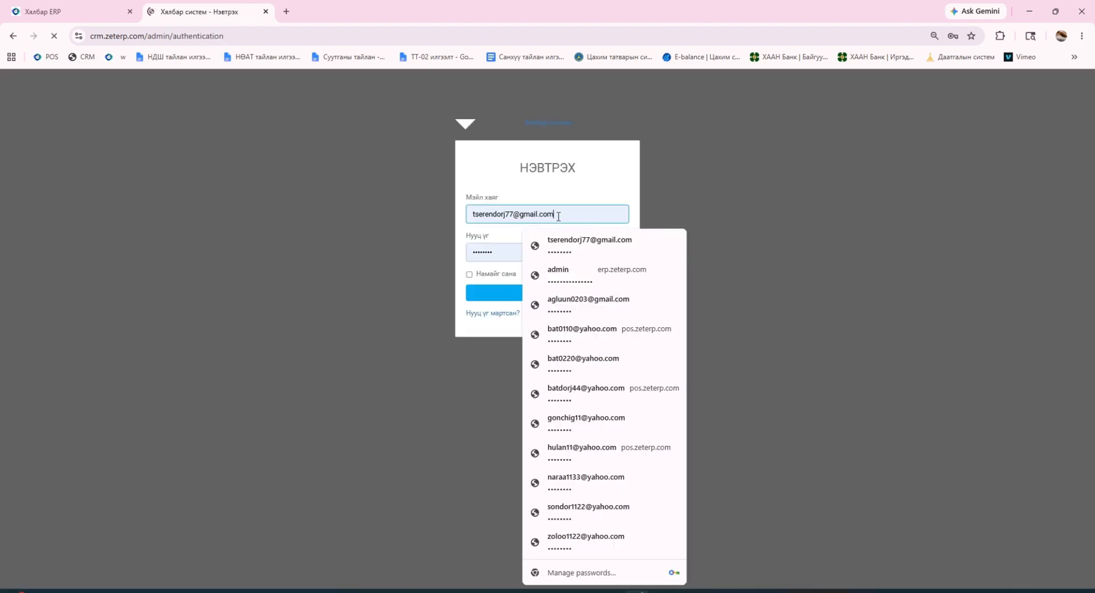
left_click(565, 424)
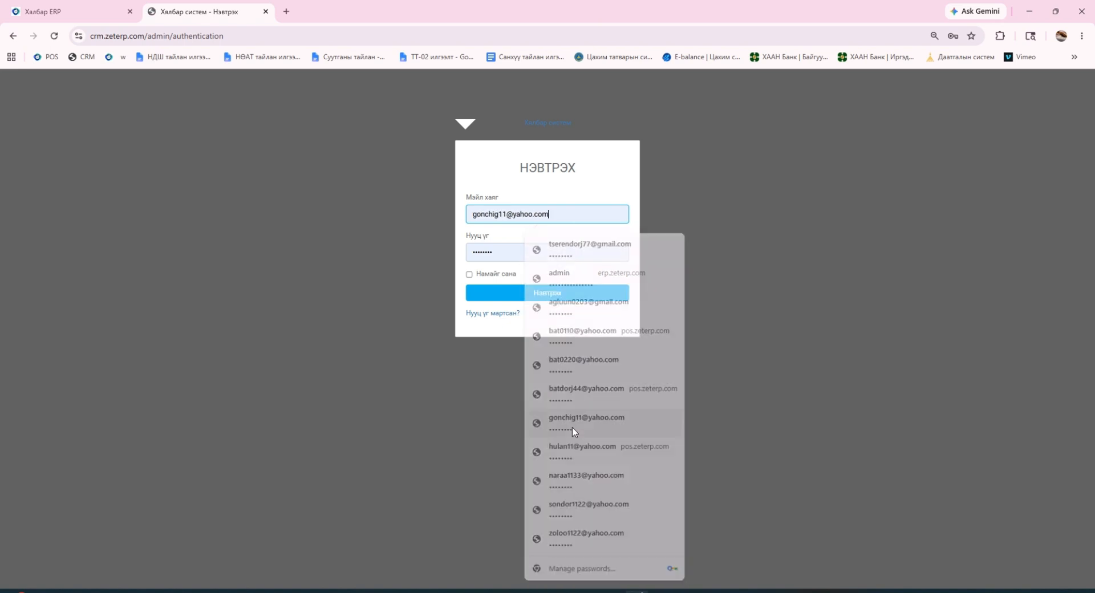
left_click(557, 294)
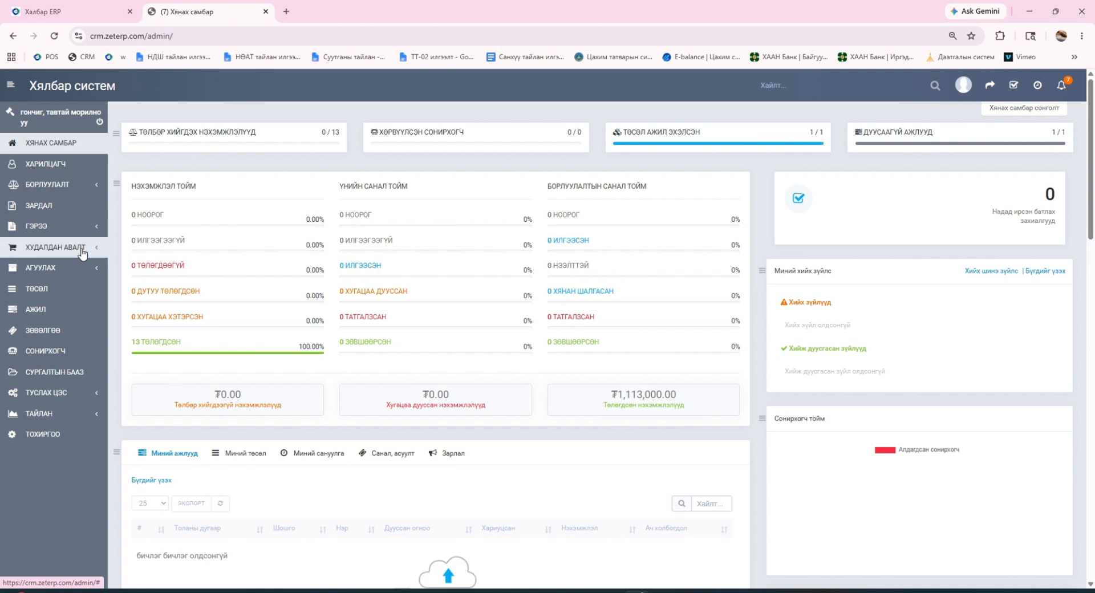
Open the approved purchase request from the request distribution board, Худалдан авалтын хүсэлт хуваарилалтын самбар.
left_click(82, 251)
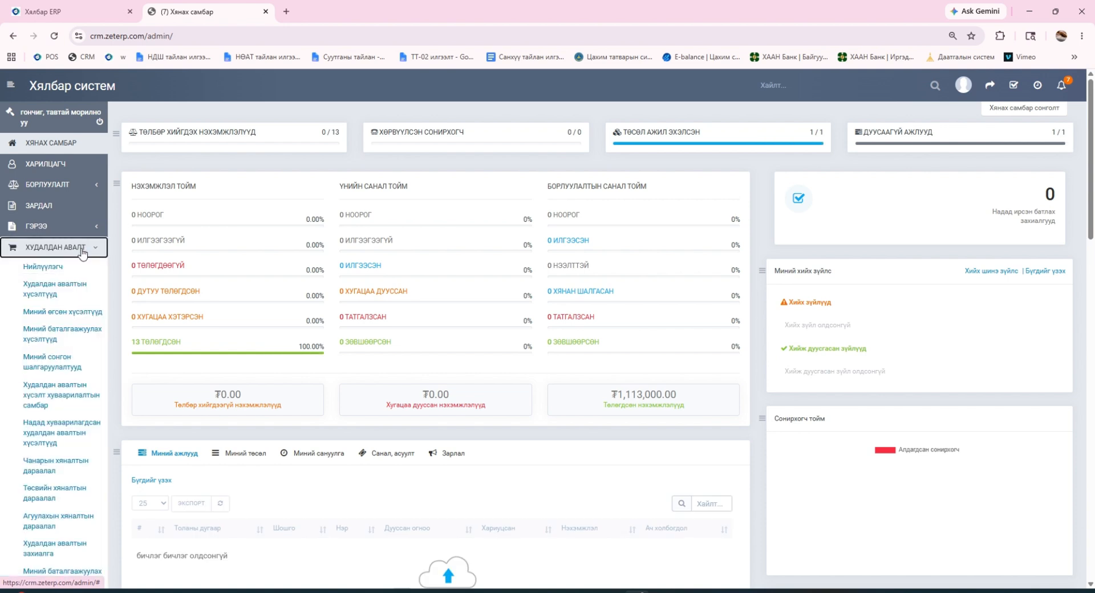
left_click(68, 405)
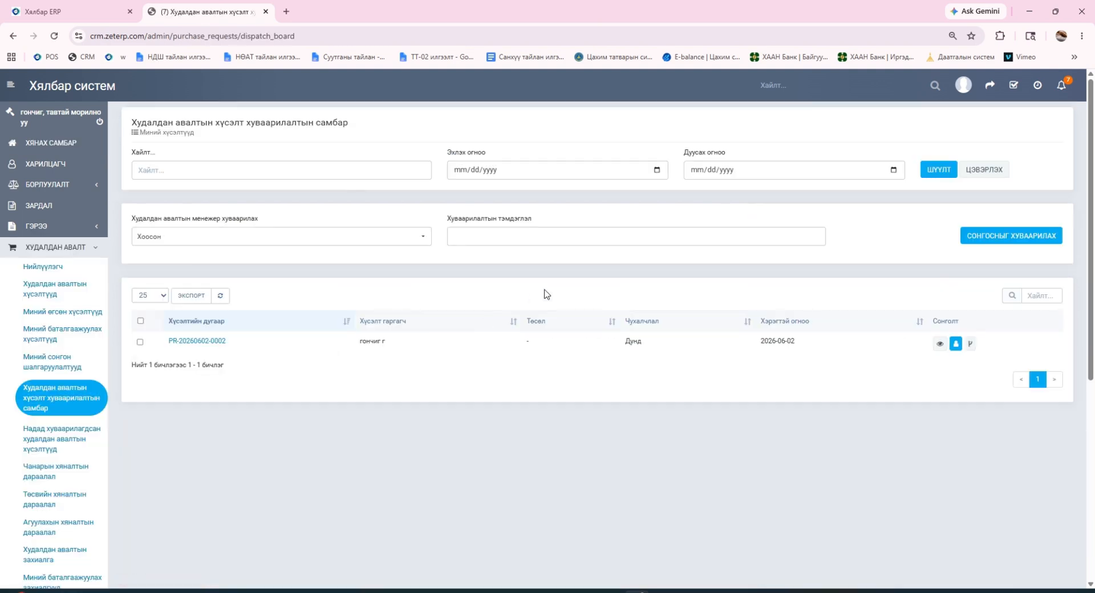
left_click(218, 342)
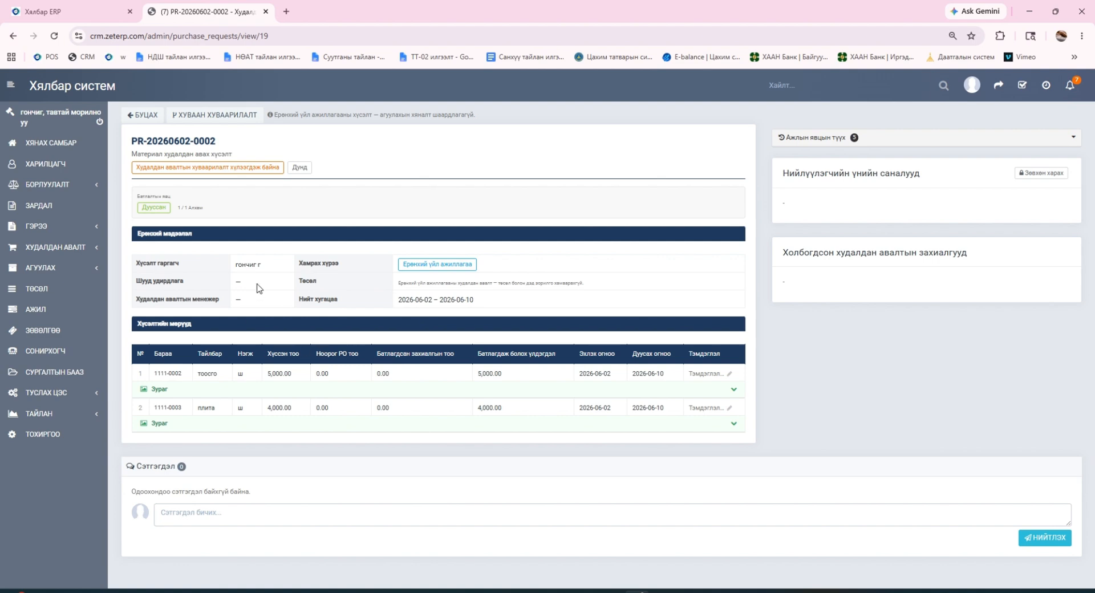
Try a split assignment, giving 5000 of item 1111-0002 to one purchasing manager and 4000 of item 1111-0003 to another.
left_click(229, 118)
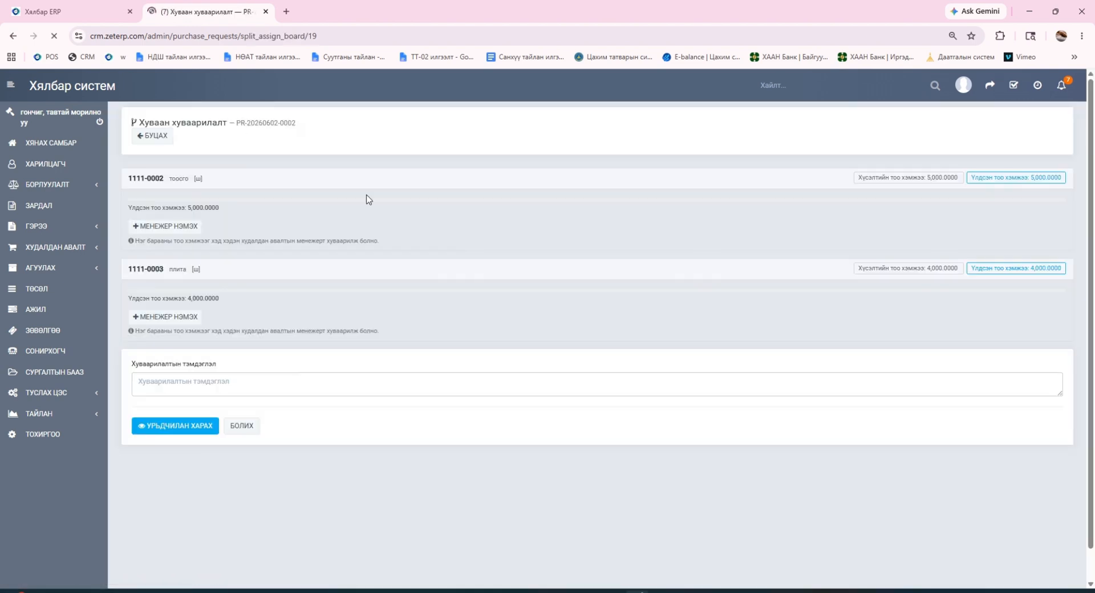
left_click(221, 228)
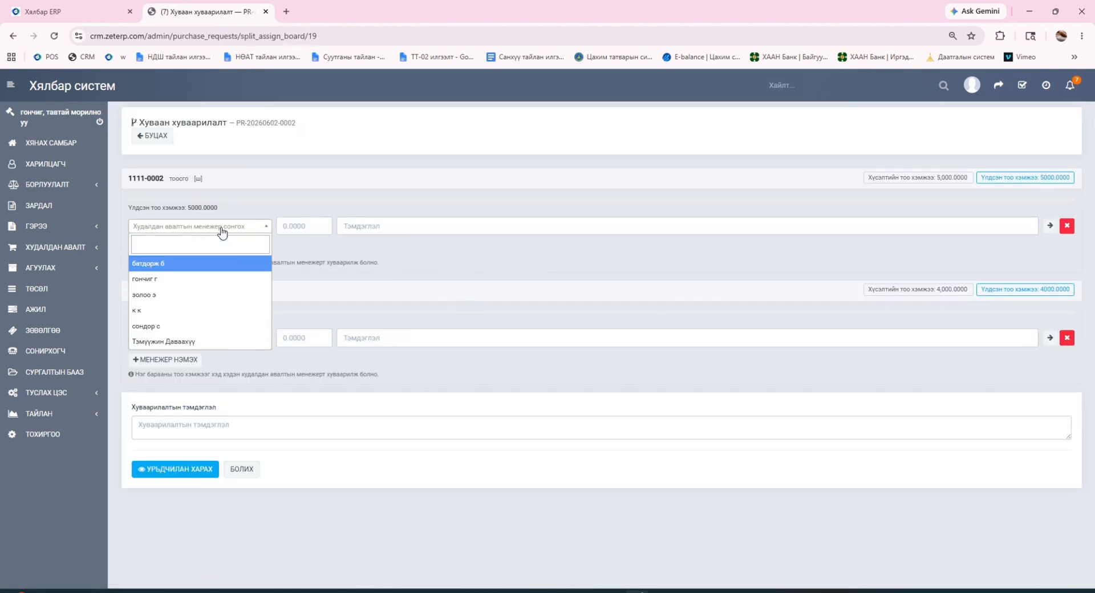
left_click(176, 266)
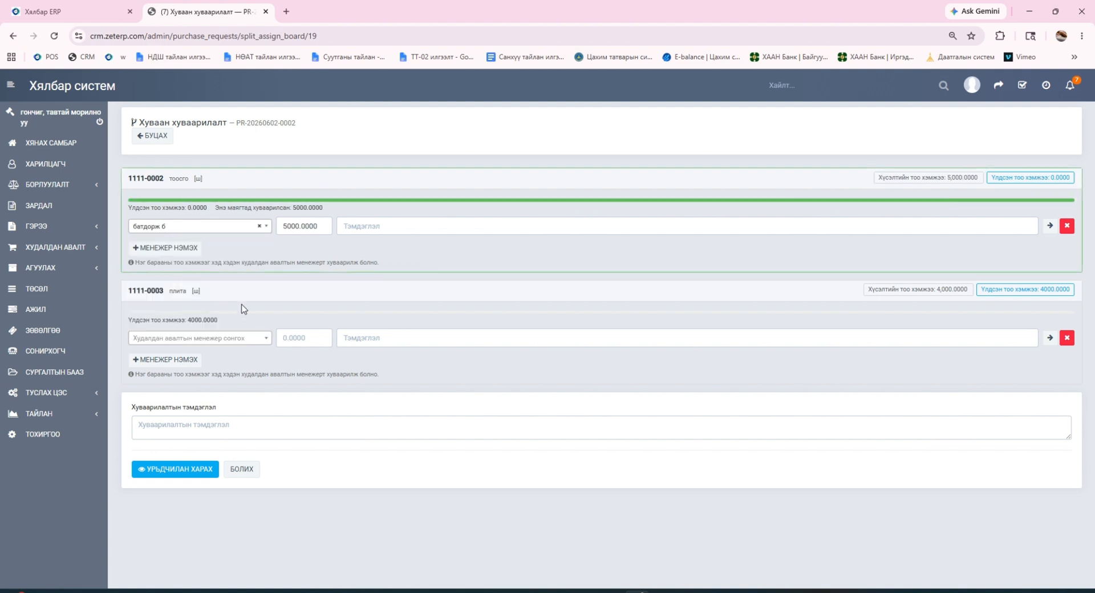
left_click(246, 338)
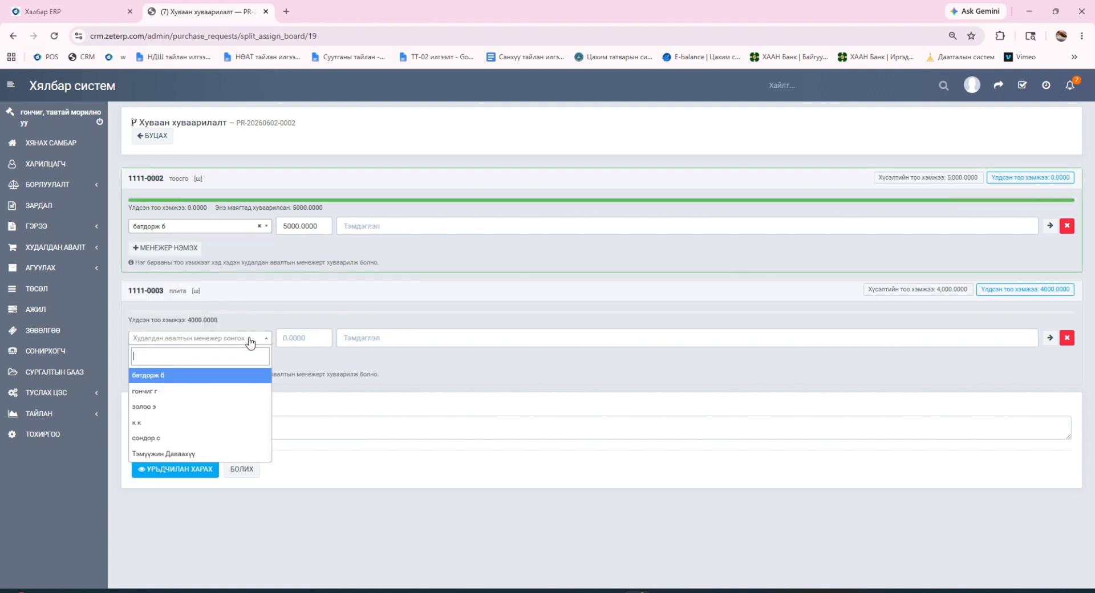
left_click(196, 408)
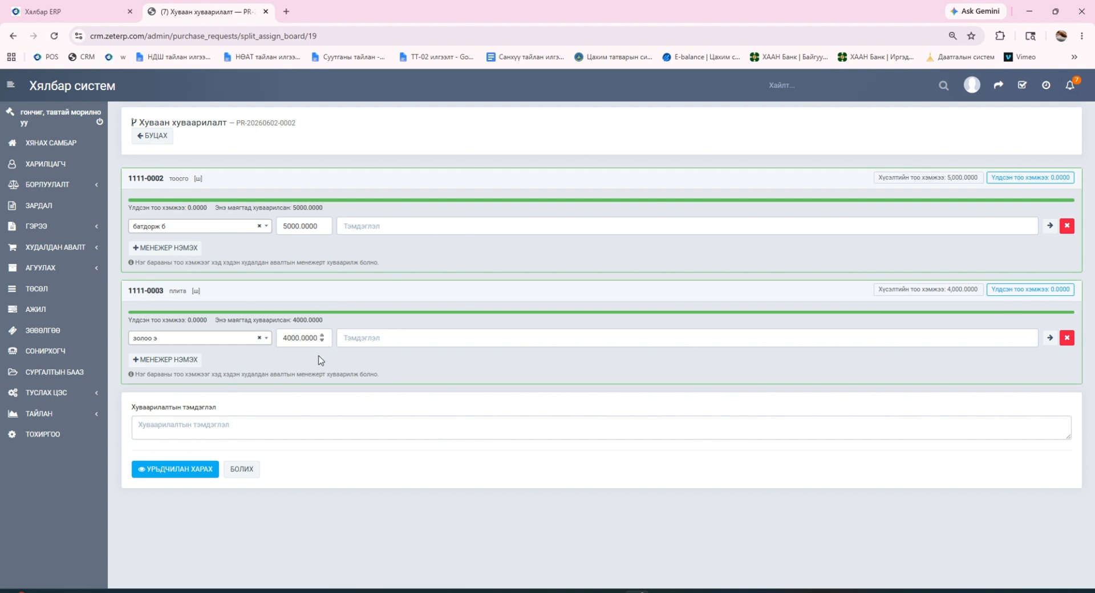
Remove both manager allocations from the split assignment and return to the request distribution board.
left_click(1067, 226)
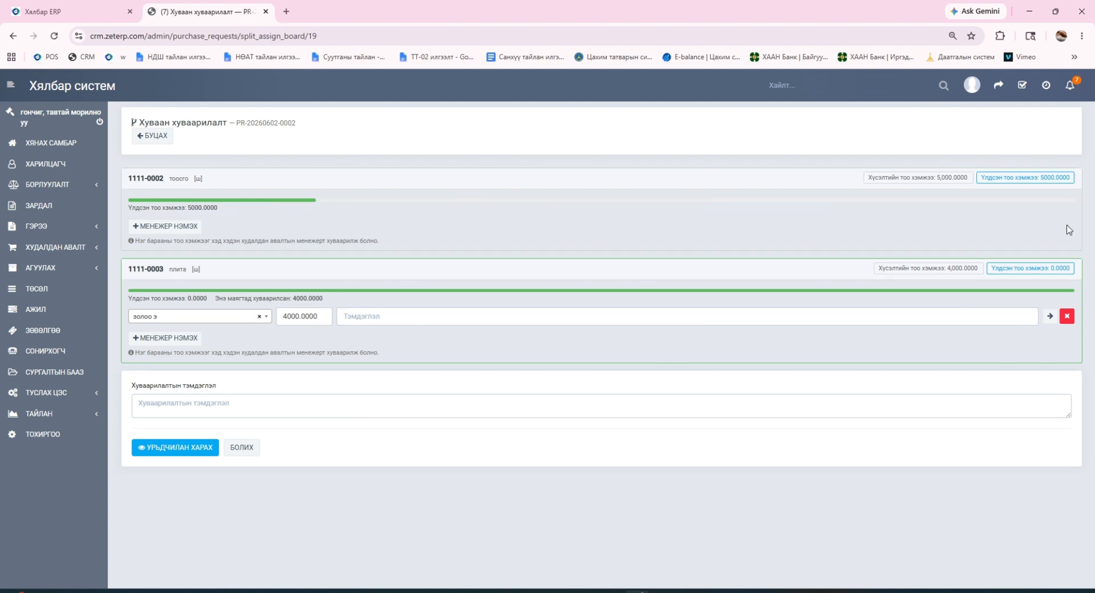
left_click(1066, 317)
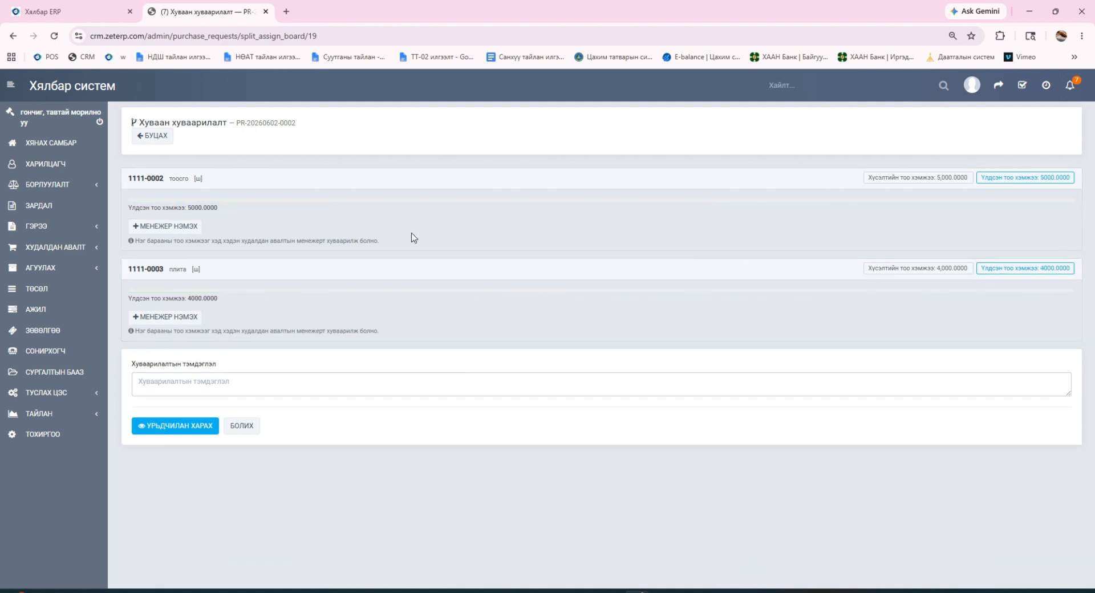
left_click(12, 36)
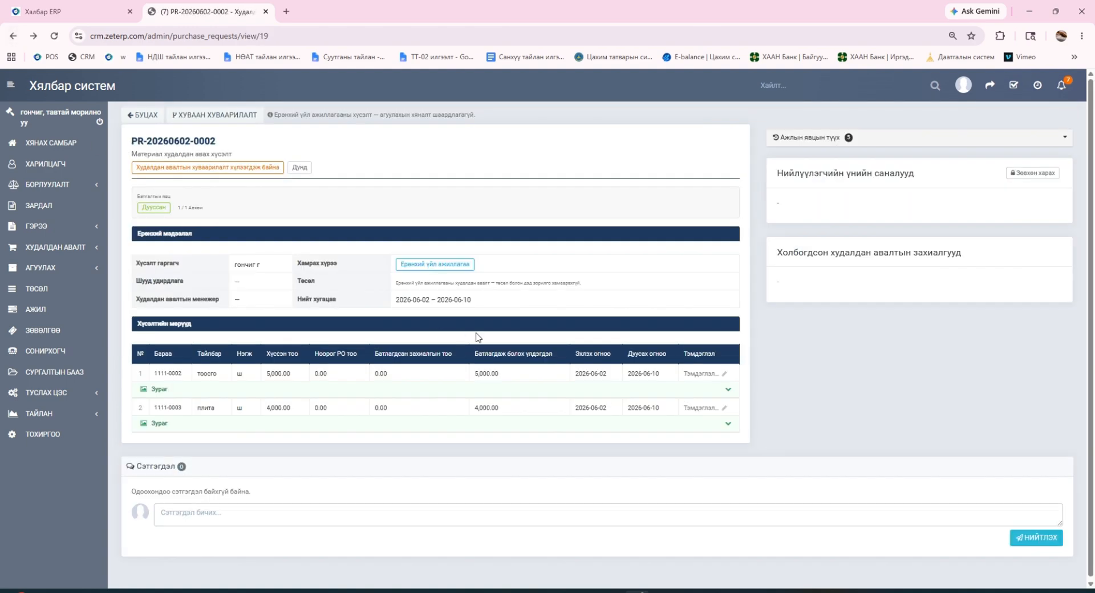
left_click(12, 36)
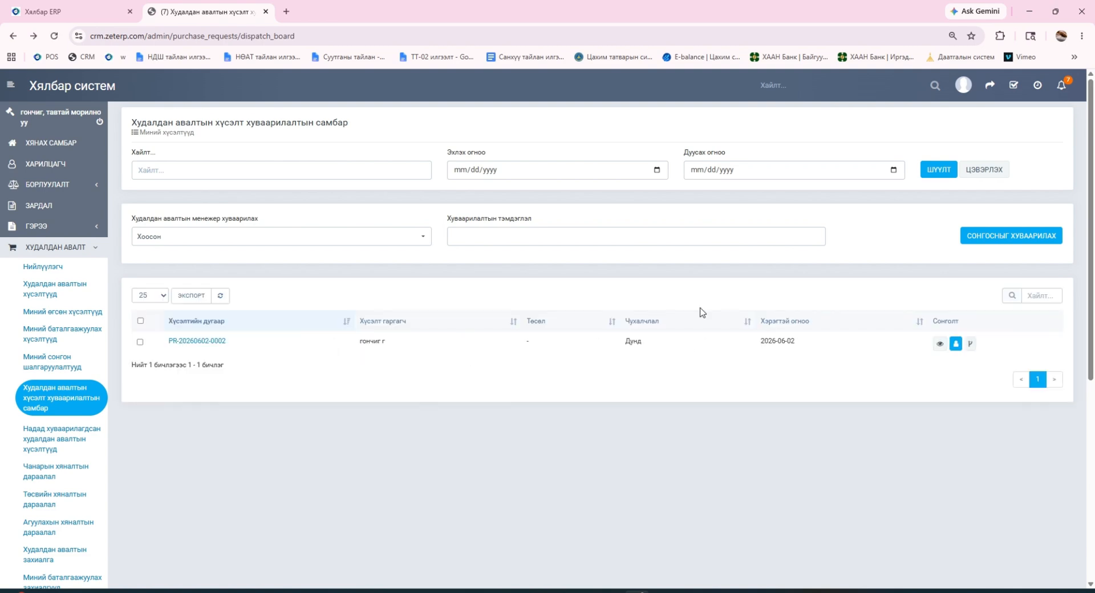
Assign the whole purchase request to a single purchasing manager and save the assignment without a note.
left_click(956, 343)
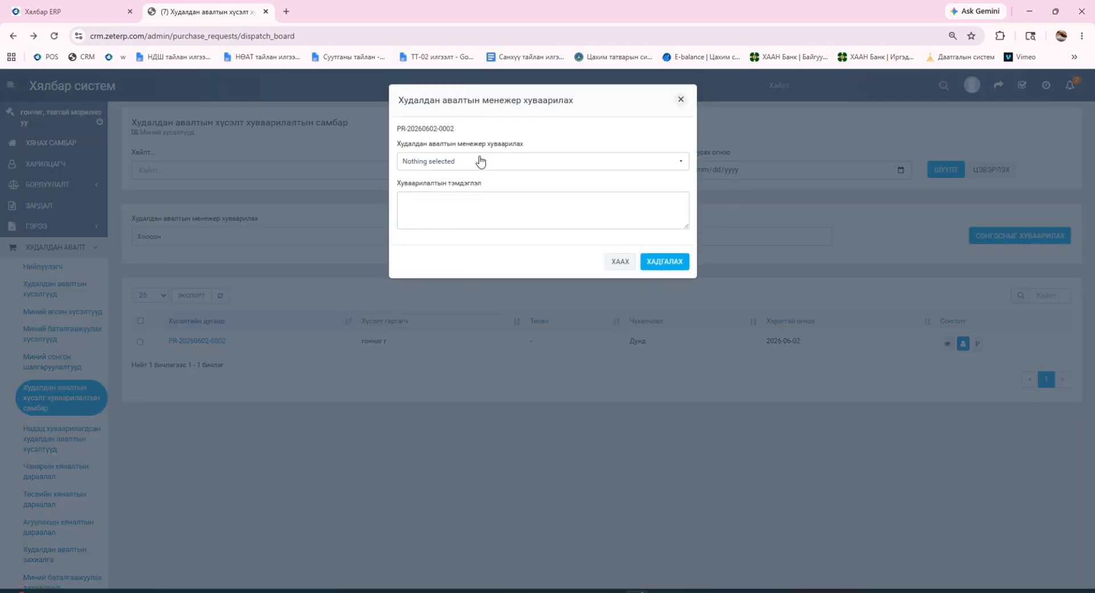
left_click(482, 161)
left_click(441, 290)
left_click(661, 264)
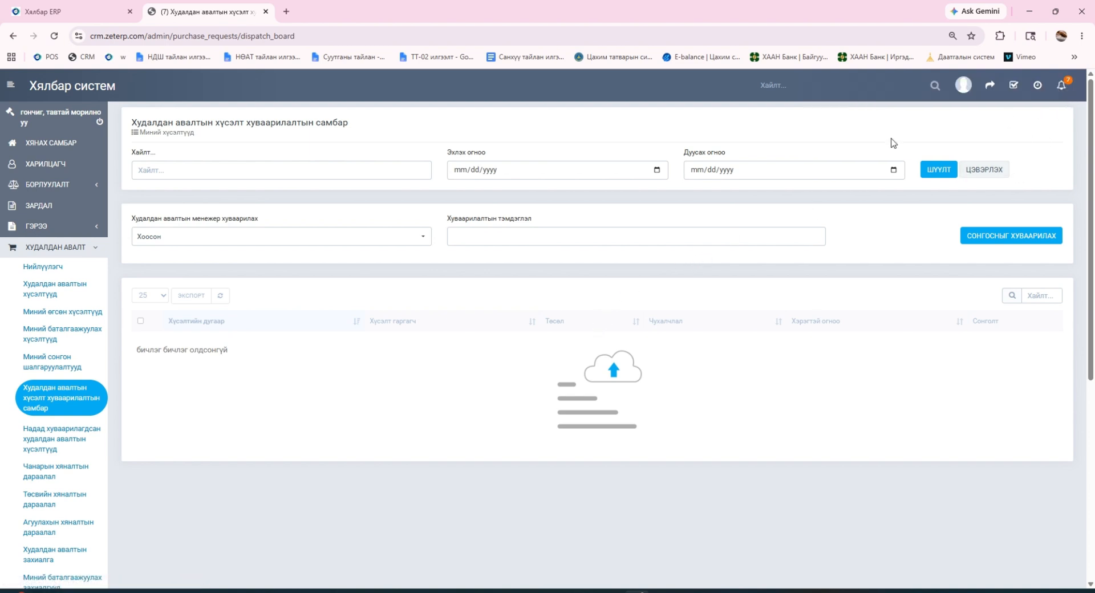
Sign out and sign in as the assigned purchasing manager with the saved e-mail and password.
left_click(963, 85)
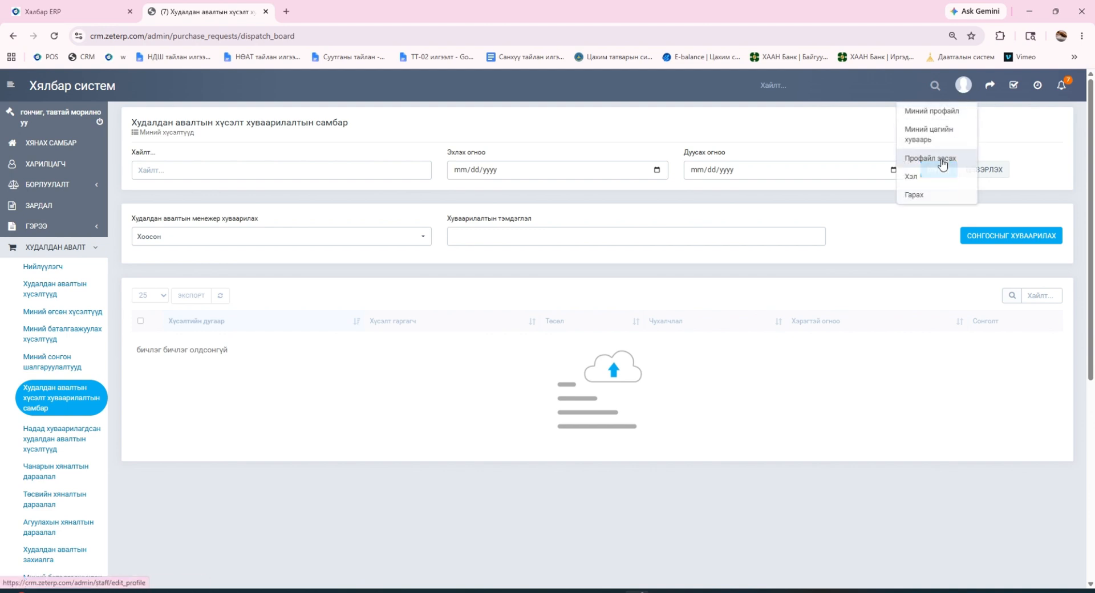
left_click(935, 195)
left_click(551, 217)
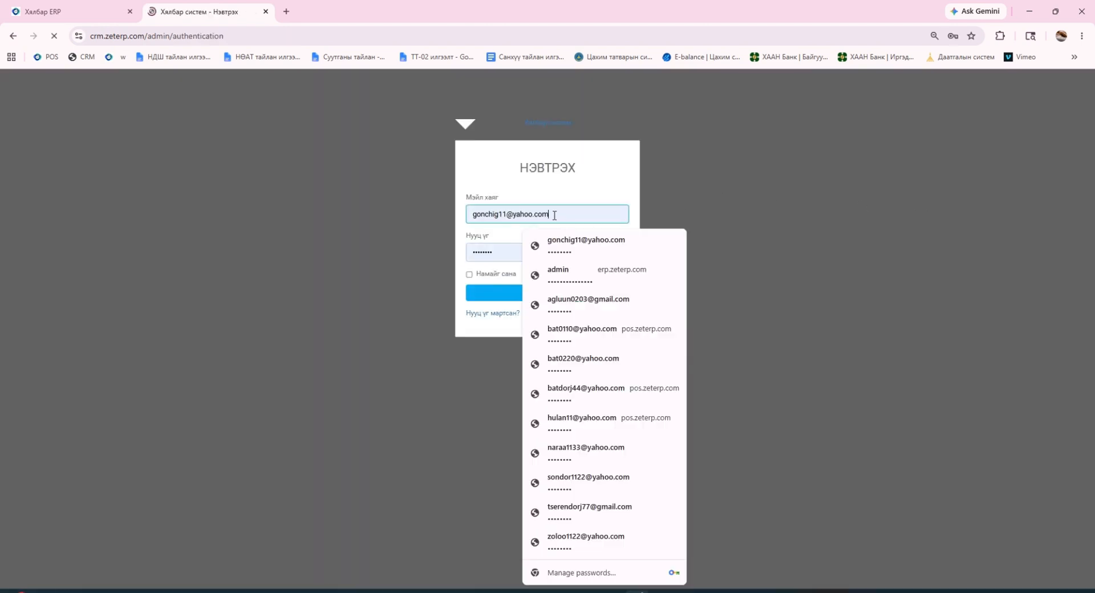
left_click(572, 483)
left_click(549, 294)
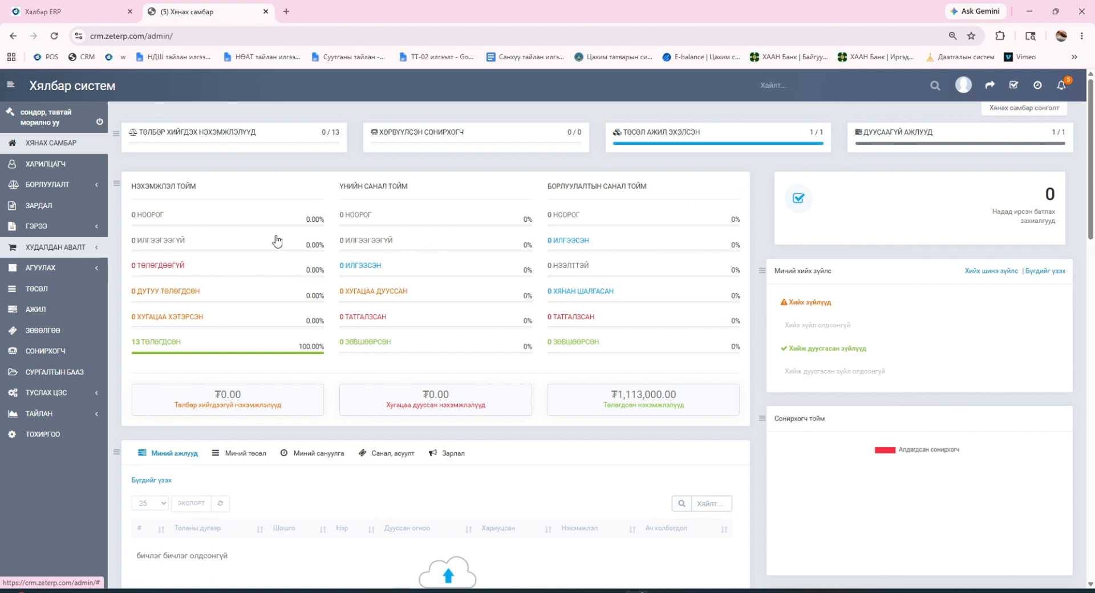
Check the notifications, open the new request from Надад хуваарилагдсан худалдан авалтын хүсэлтүүд, and start its price research.
left_click(1063, 88)
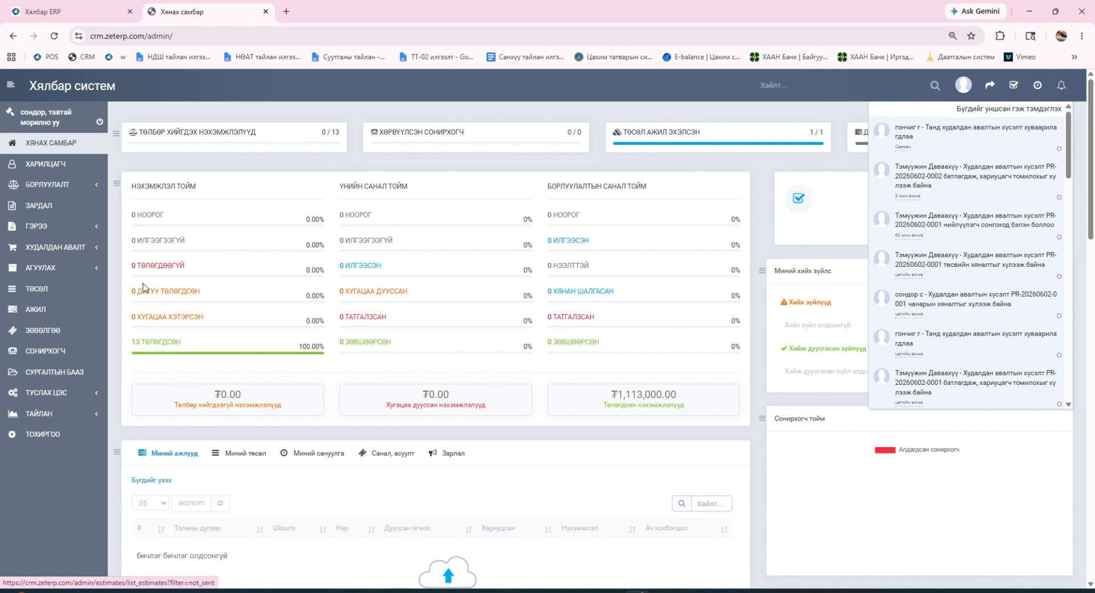
left_click(82, 254)
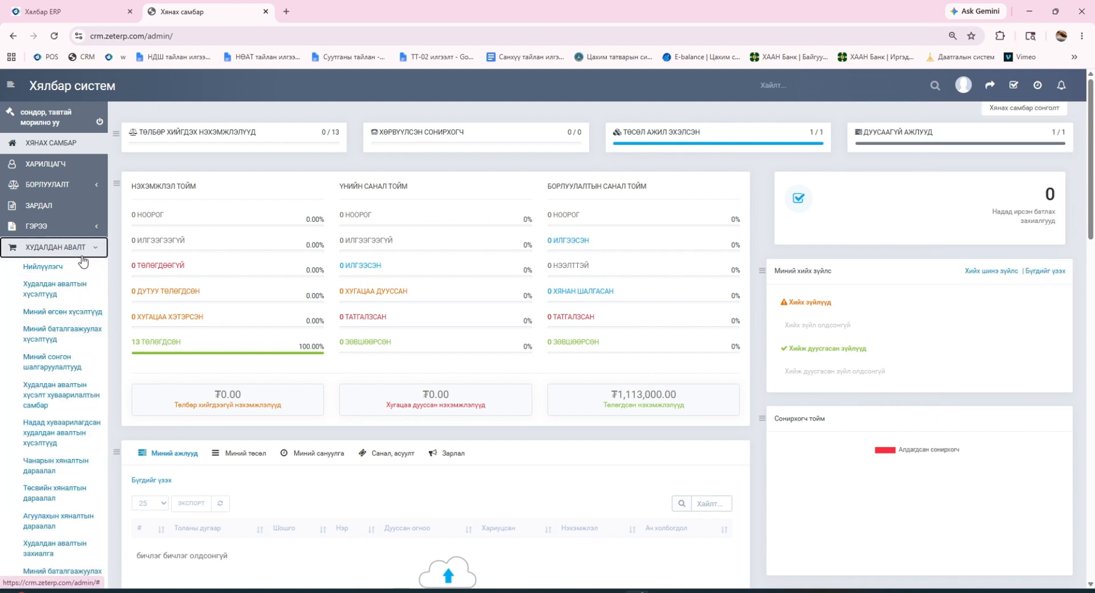
left_click(70, 438)
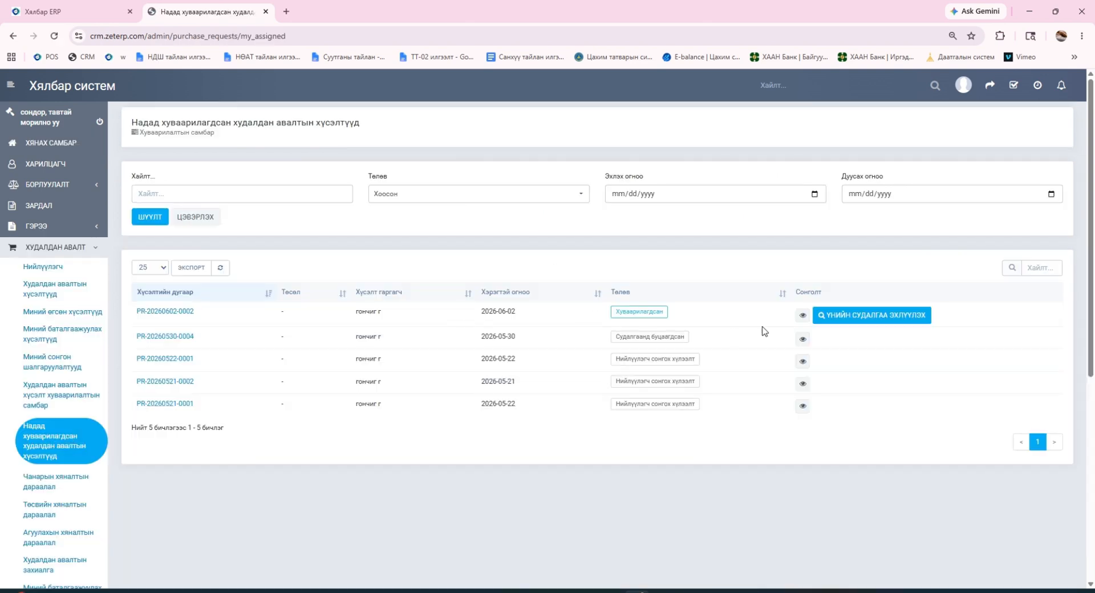
left_click(166, 312)
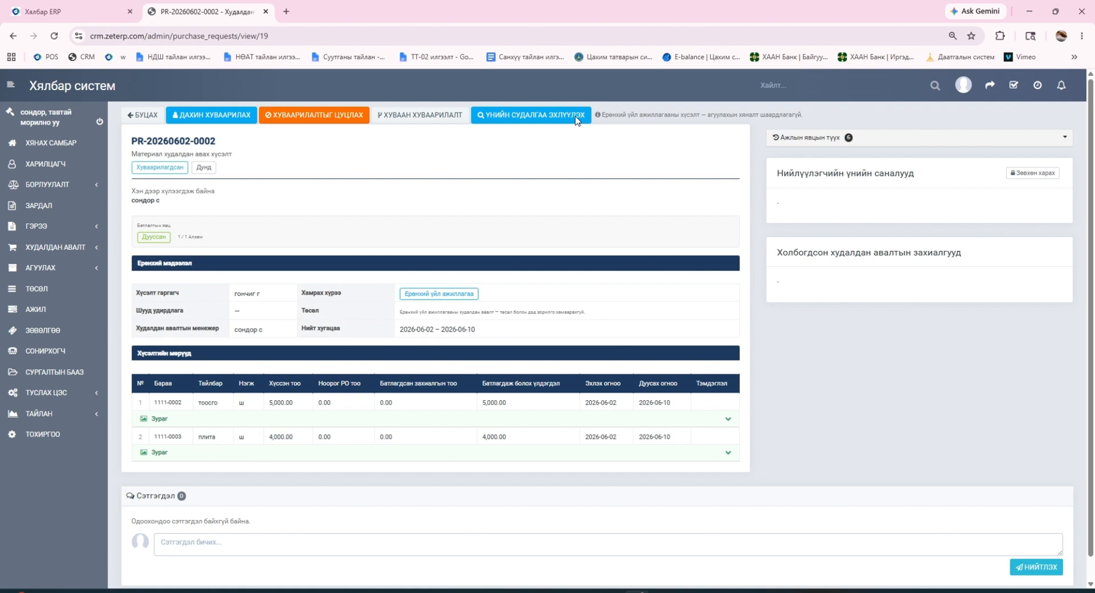
left_click(551, 117)
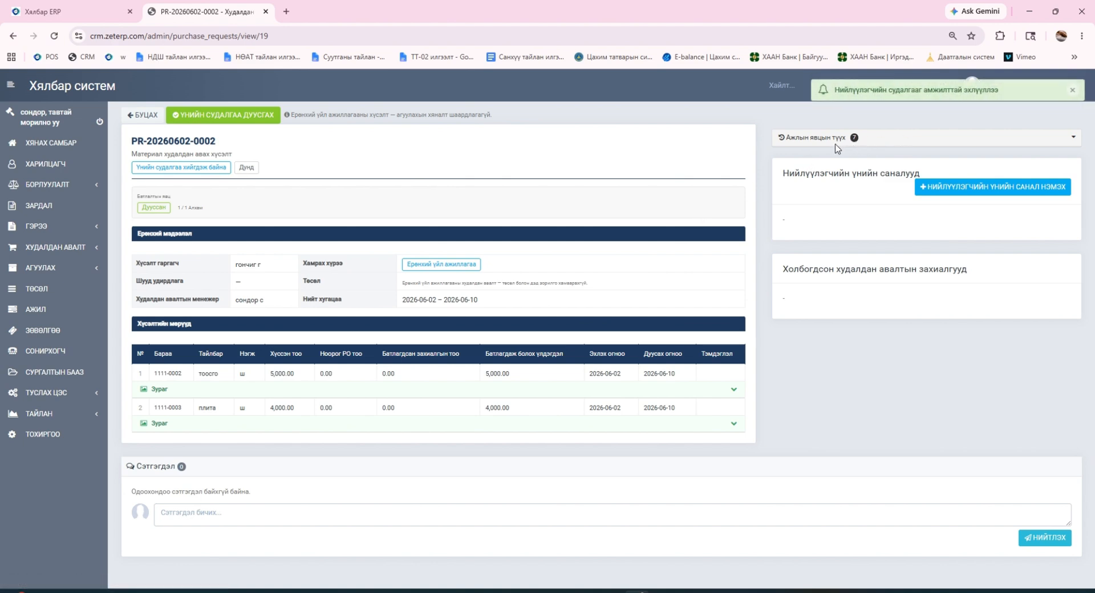
Expand the request's workflow history, examine the status and timing of each completed stage, and collapse it again.
left_click(873, 142)
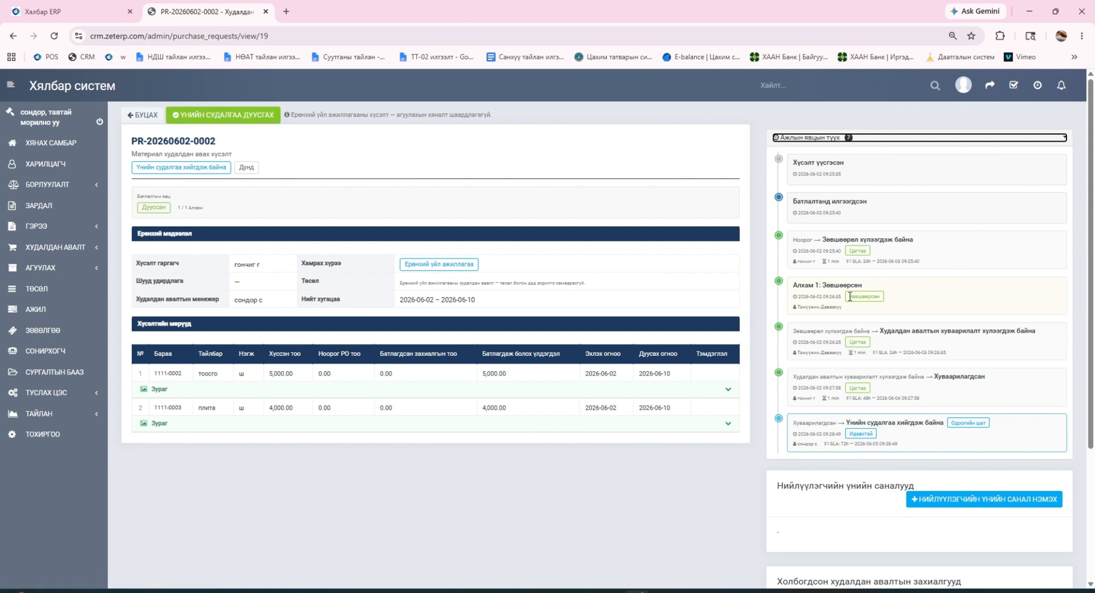
left_click_drag(850, 301, 865, 298)
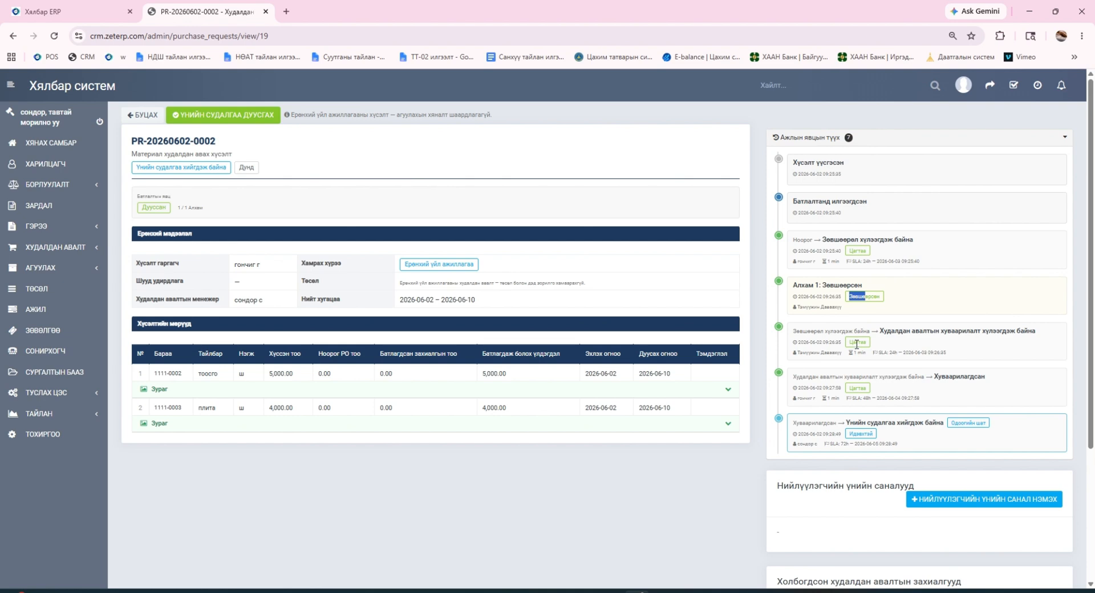
left_click_drag(855, 344, 857, 344)
left_click_drag(853, 389, 870, 400)
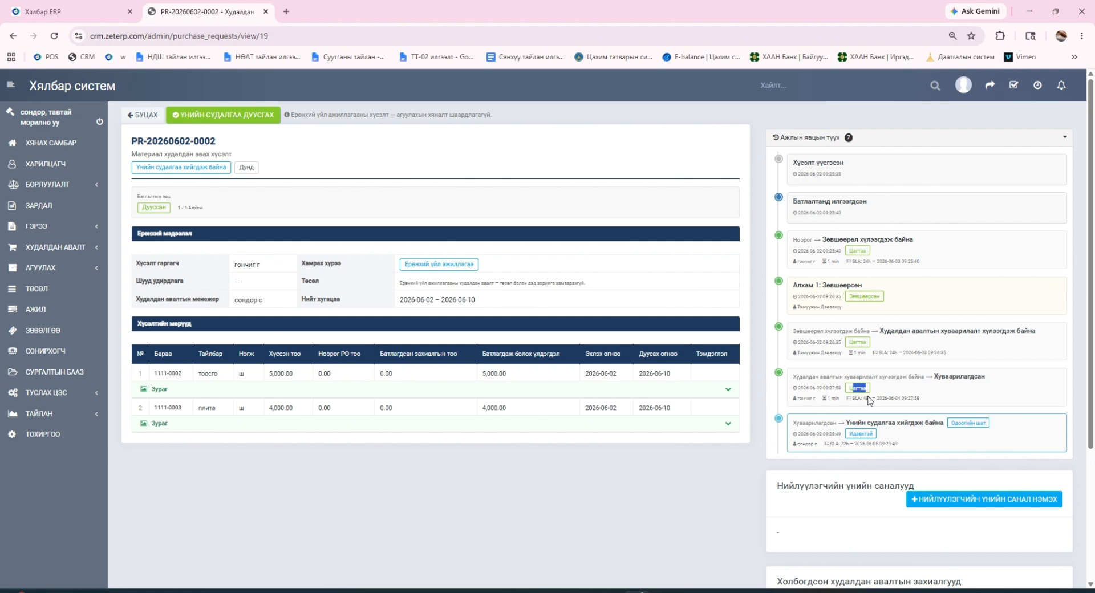
left_click(718, 479)
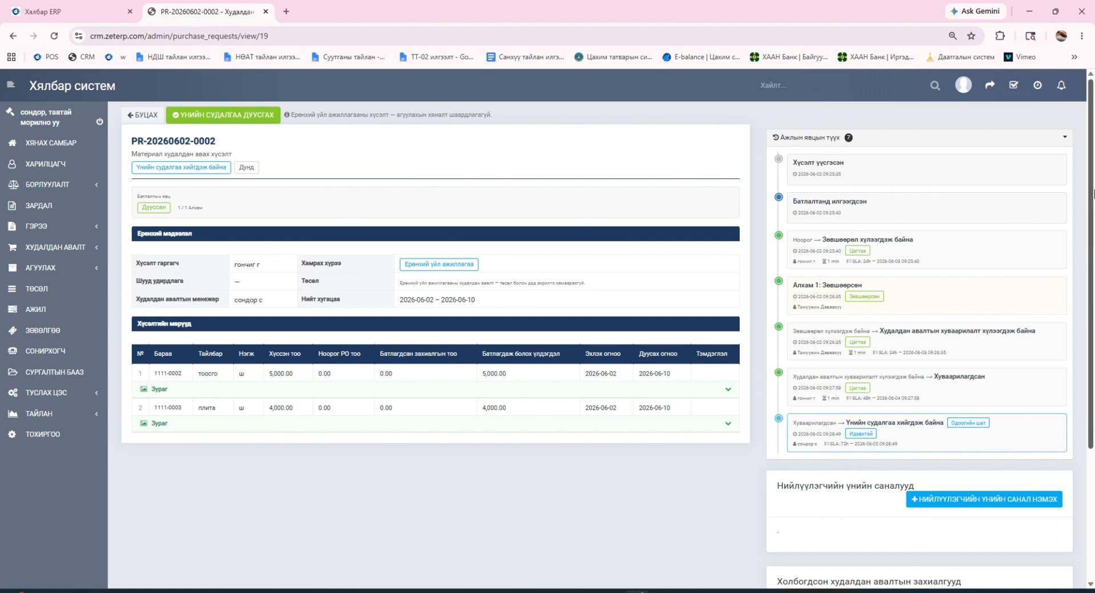
left_click(1051, 138)
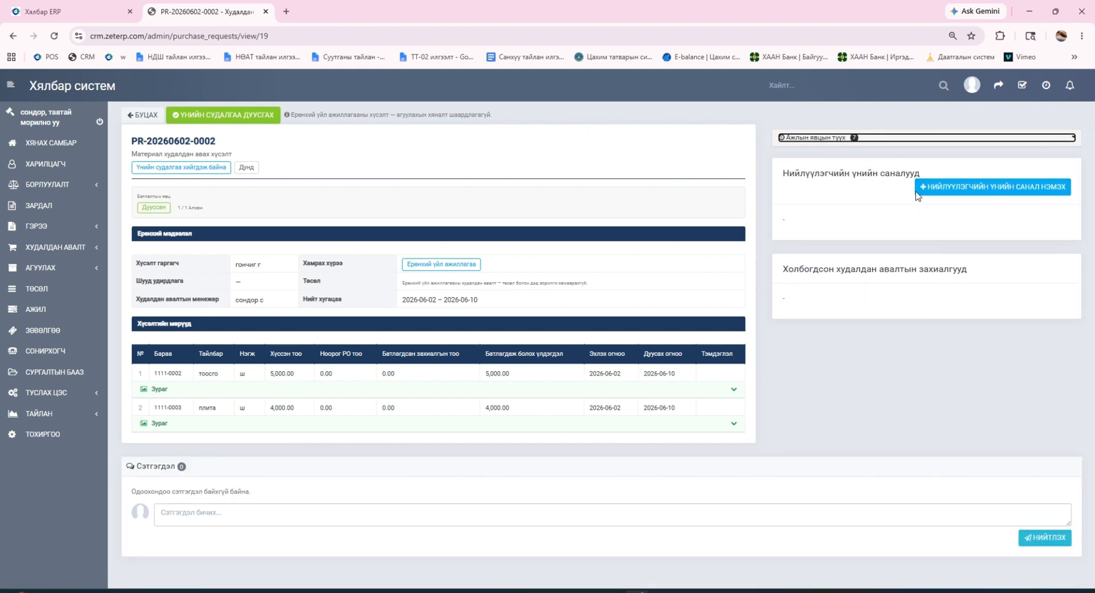
Start a supplier quote for хувь хүн with a 3-day delivery time and Шууд төлбөр as the payment term.
left_click(944, 191)
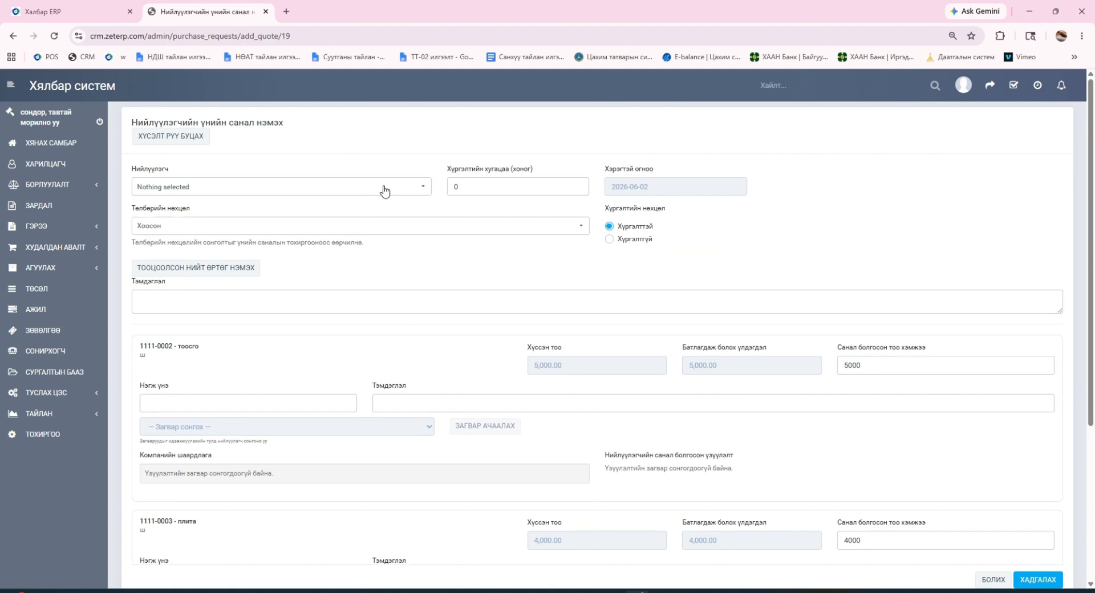
left_click(384, 188)
left_click(246, 265)
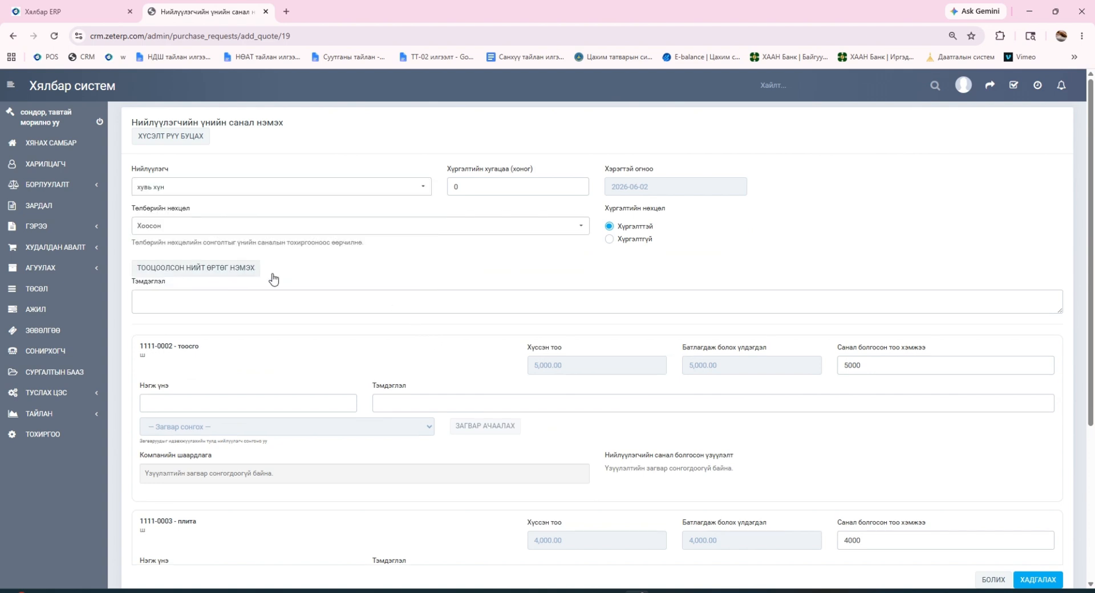
double_click(504, 185)
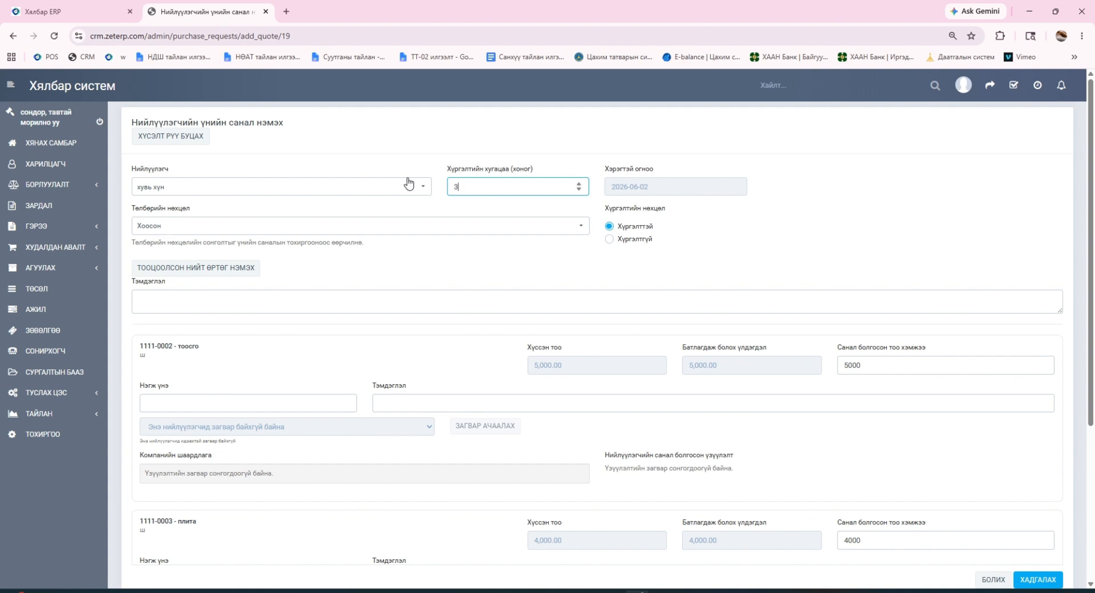
left_click(277, 234)
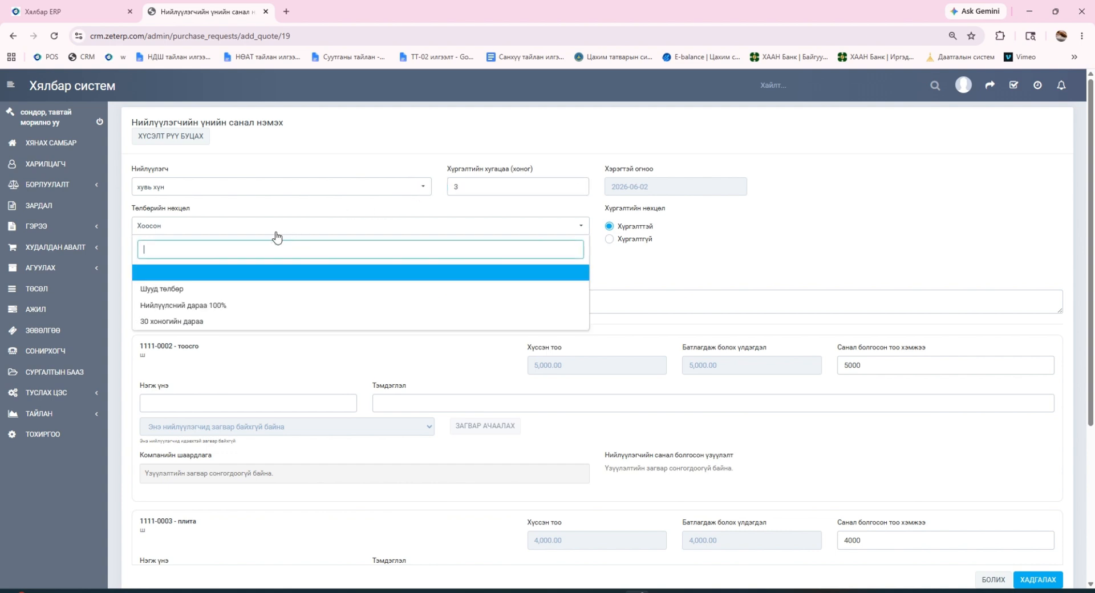
left_click(220, 290)
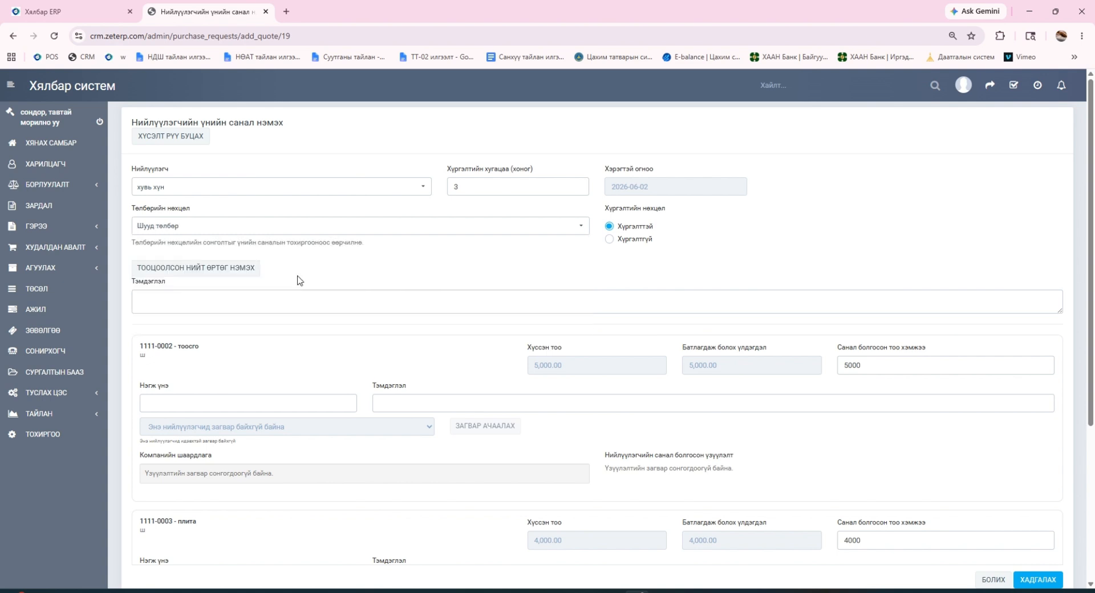
Set the delivery condition to Хүргэлтгүй and add an estimated transport cost of 150000 to the quote's estimated total cost.
left_click(610, 240)
left_click(212, 273)
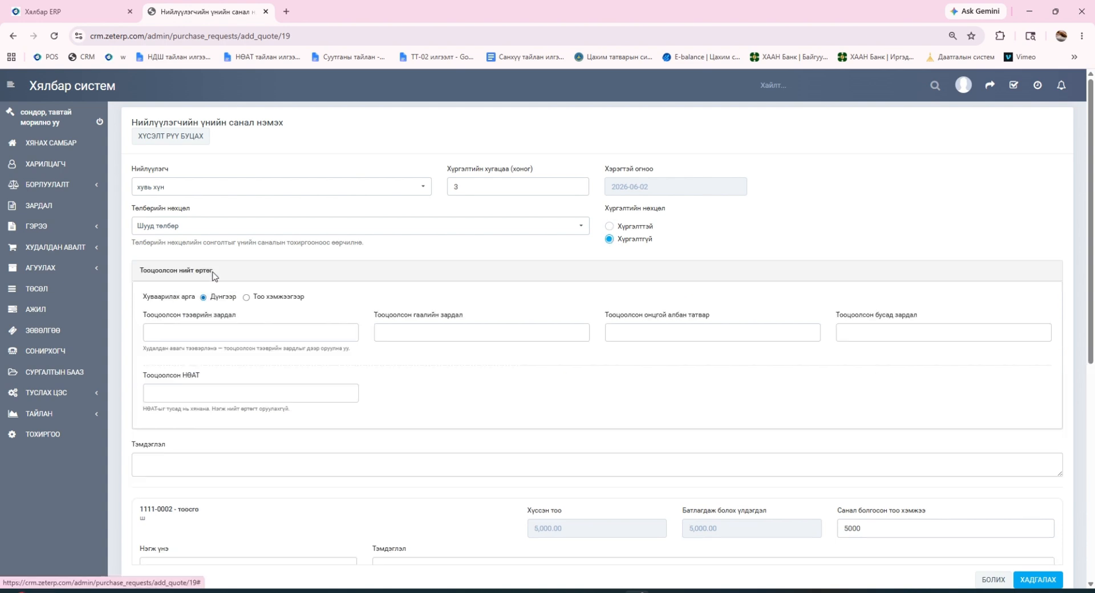
left_click(234, 337)
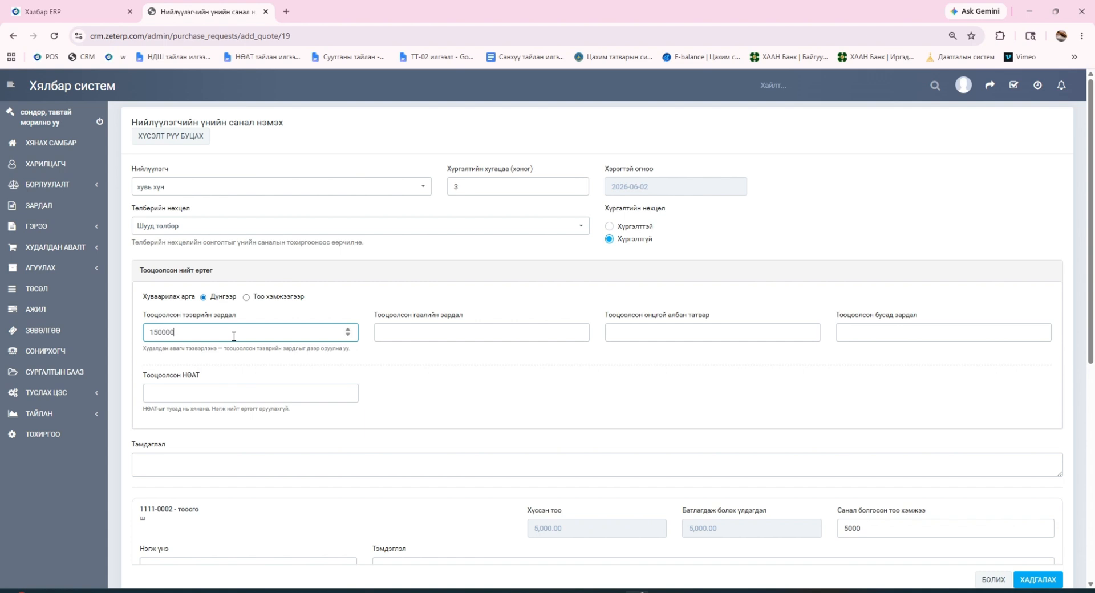
left_click(422, 365)
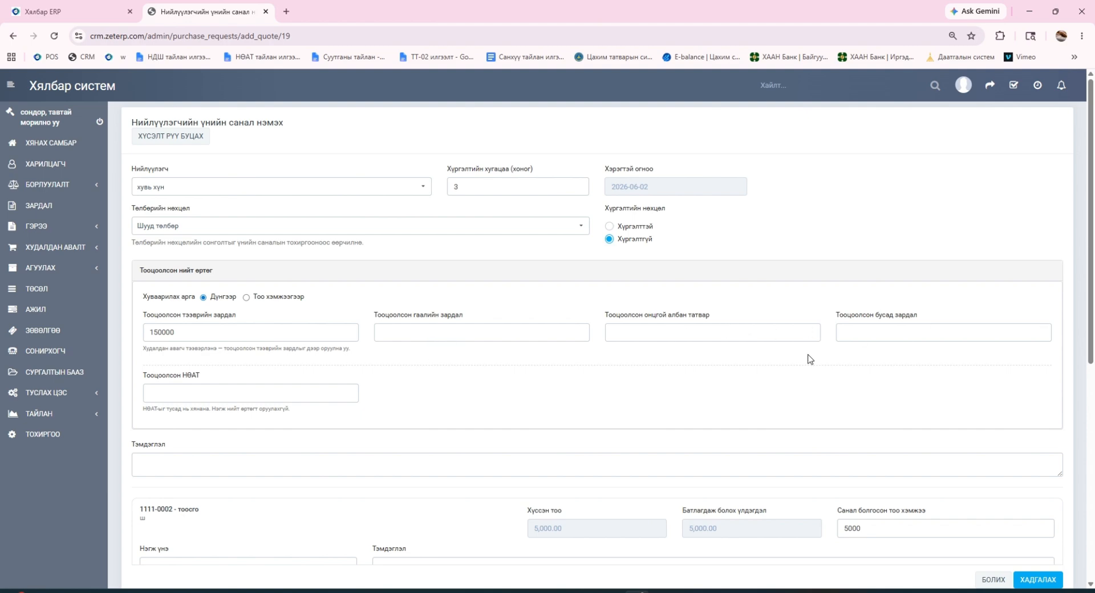
Set the unit prices to 1000 for тоосго and 2500 for плита, and save the quote.
scroll(394, 439, "down", 4)
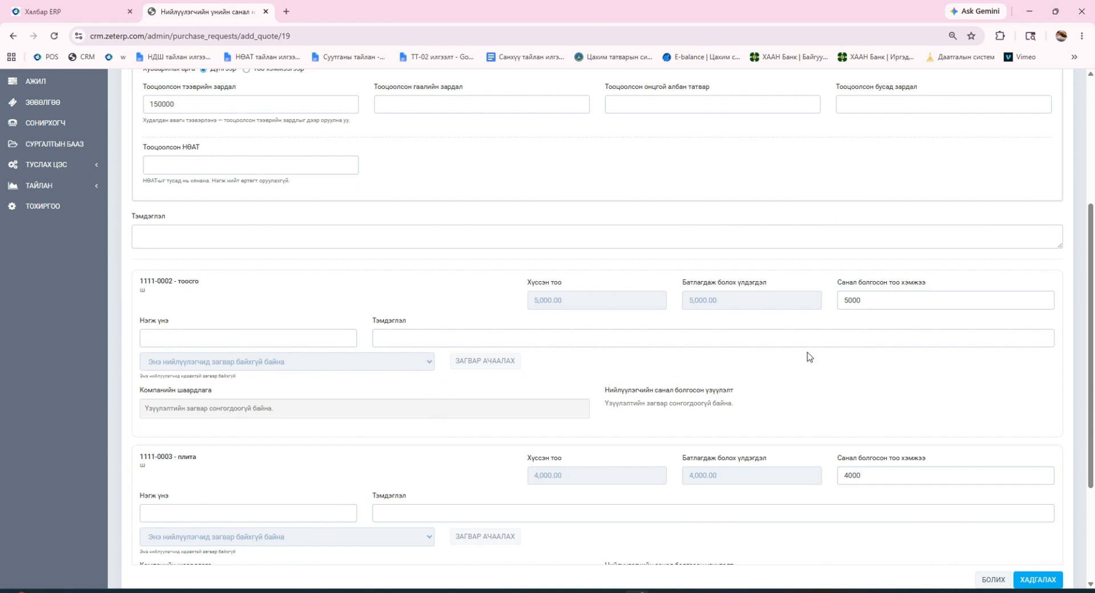
left_click(218, 336)
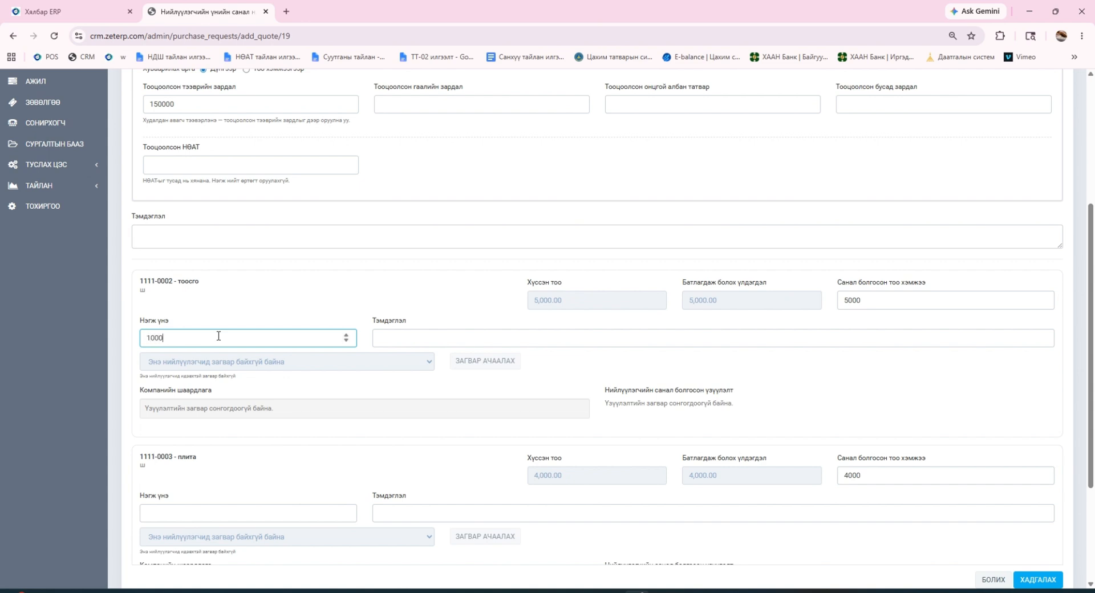
scroll(337, 394, "down", 3)
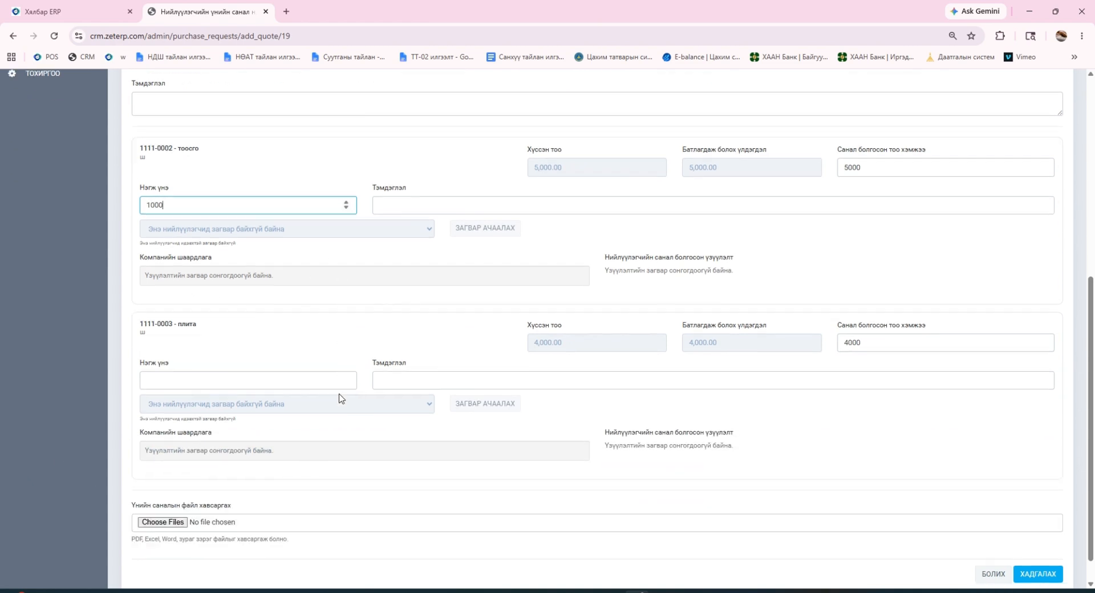
left_click(287, 353)
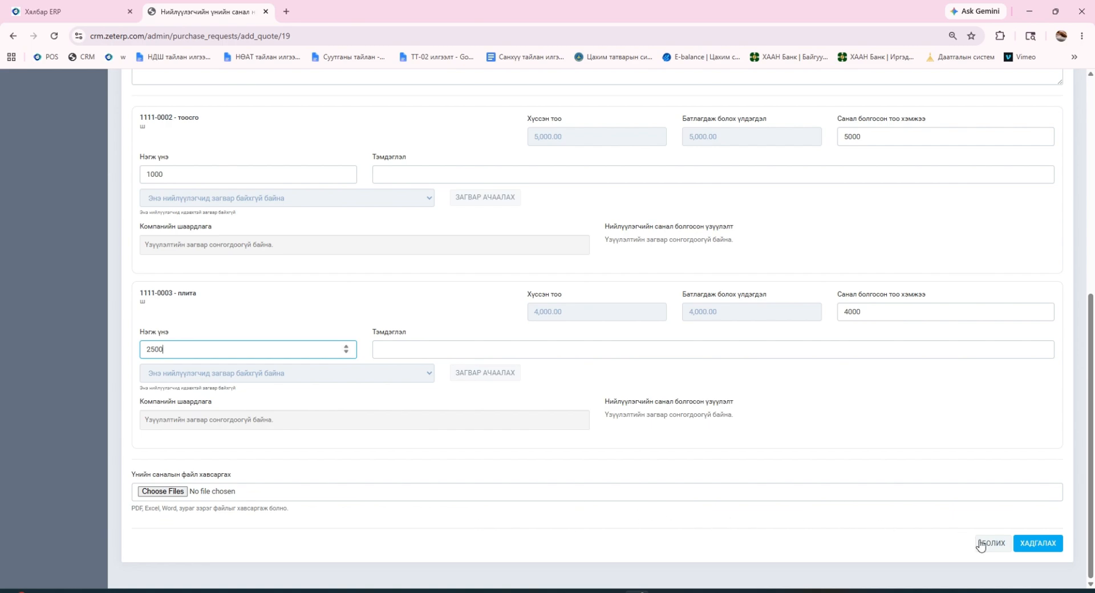
left_click(1038, 545)
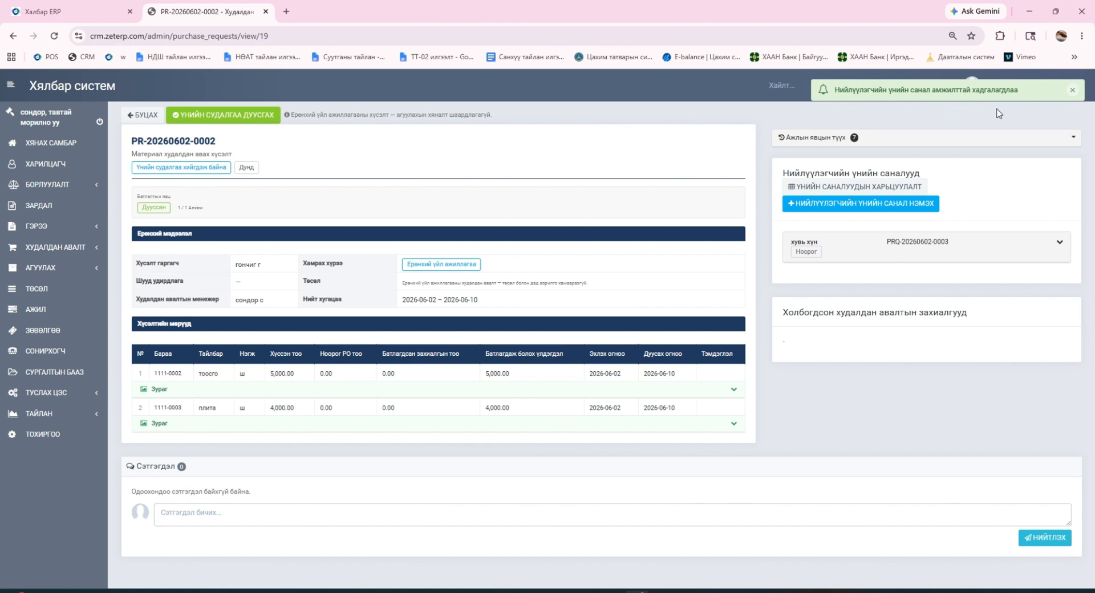
Start a second quote for the last-listed supplier with a 2-day delivery time and Шууд төлбөр as the payment term.
left_click(870, 209)
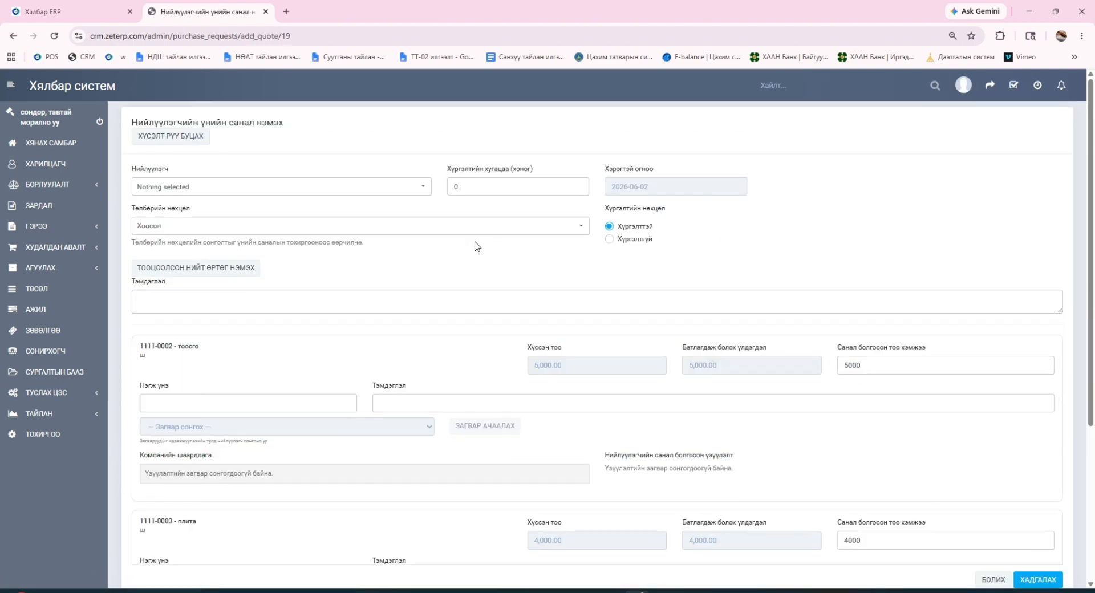
left_click(349, 191)
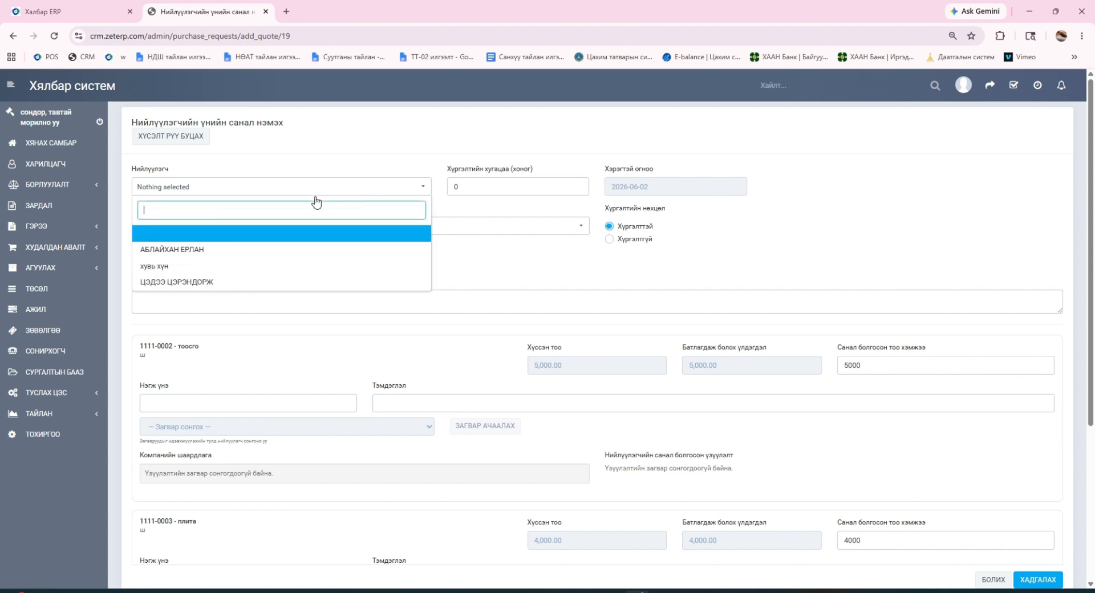
left_click(199, 287)
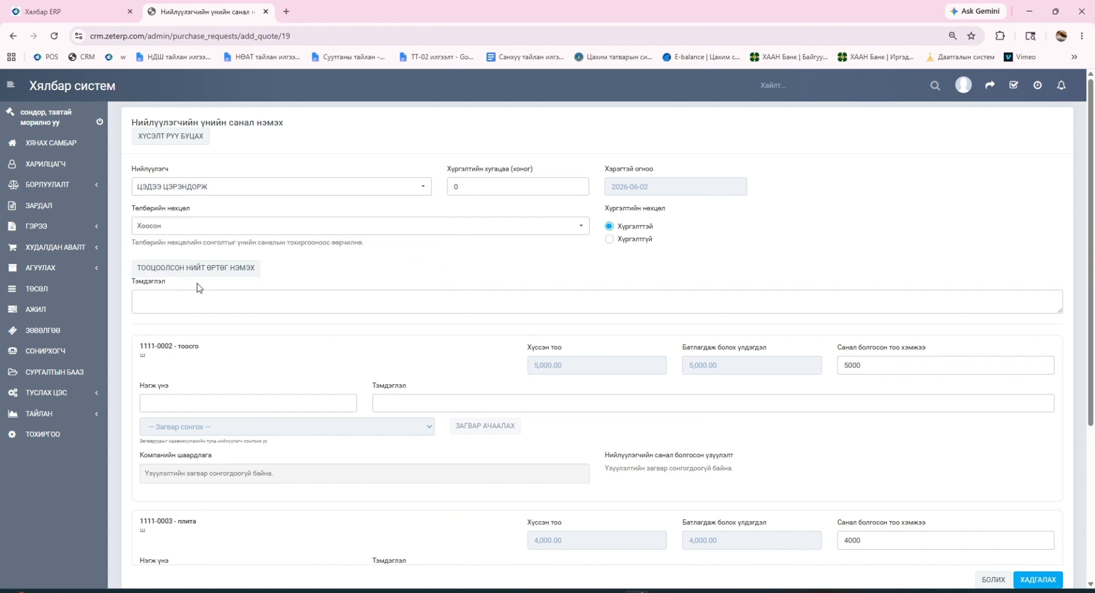
left_click(480, 189)
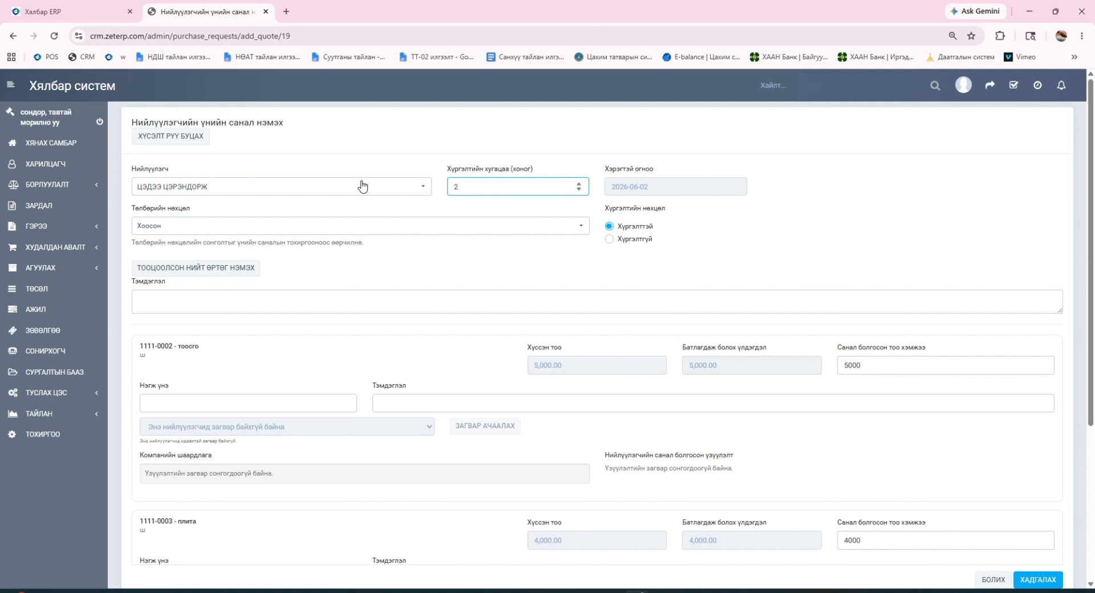
left_click(255, 227)
left_click(206, 285)
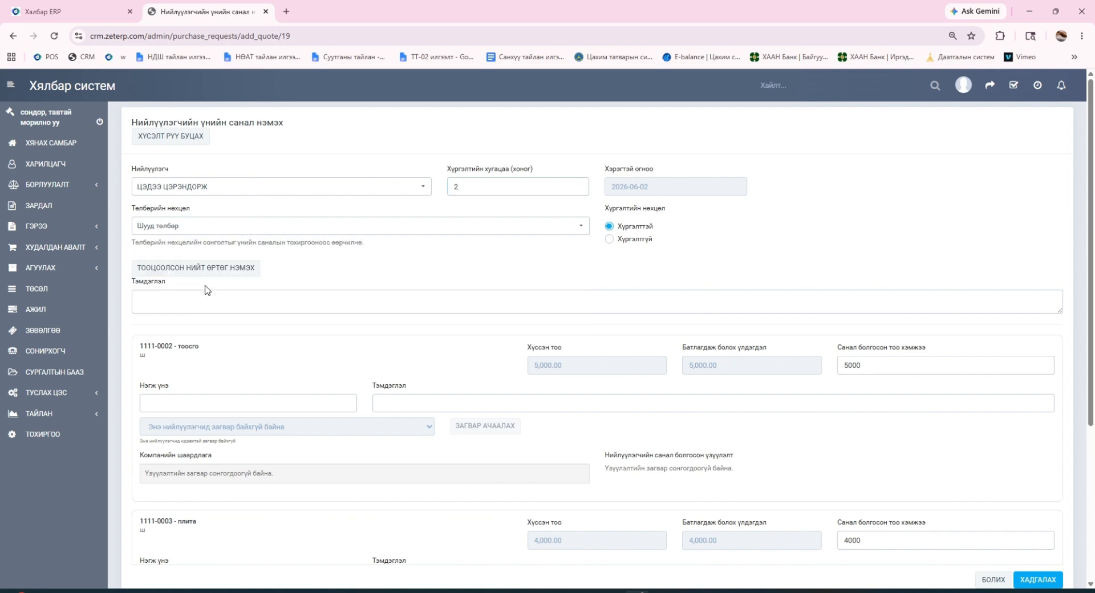
Set the second quote's unit prices to 950 for тоосго and 2400 for плита, save it, and finish the price research.
scroll(446, 290, "down", 3)
scroll(357, 308, "up", 2)
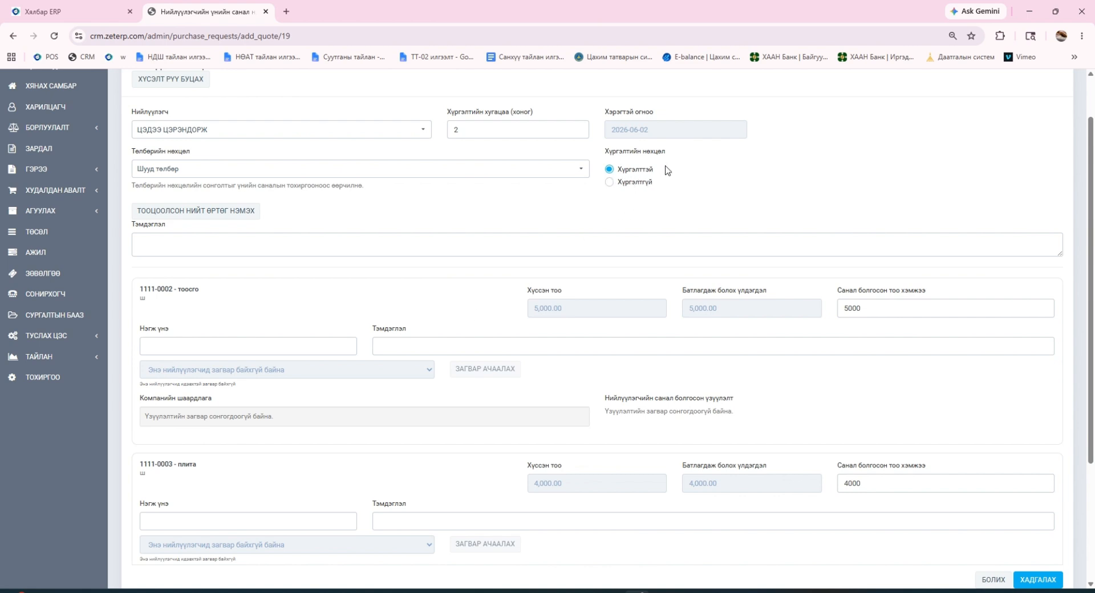
left_click(275, 342)
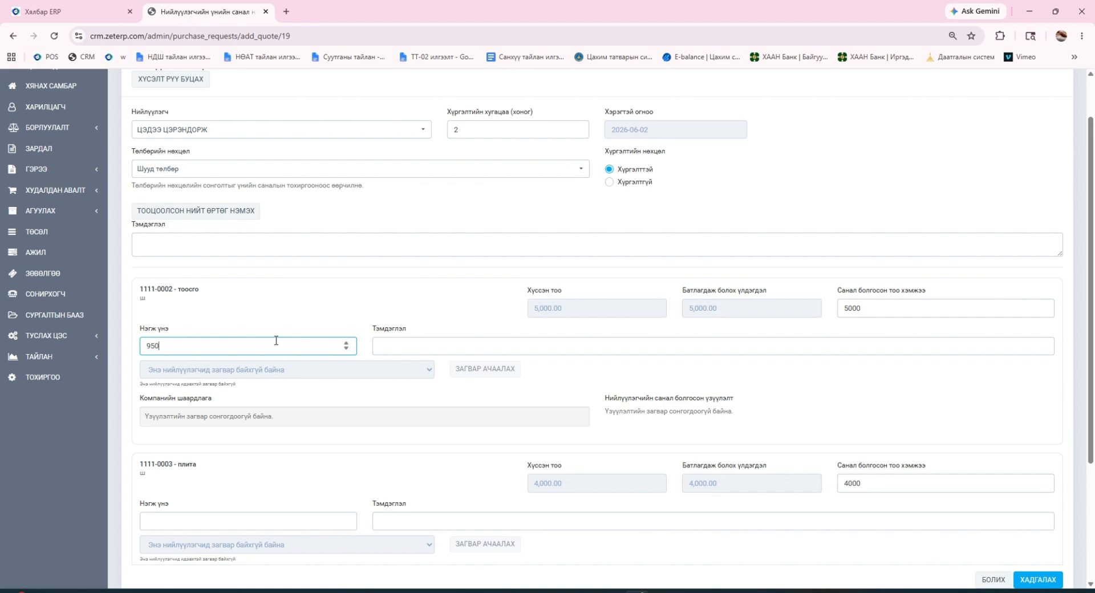
scroll(276, 340, "down", 3)
left_click(238, 352)
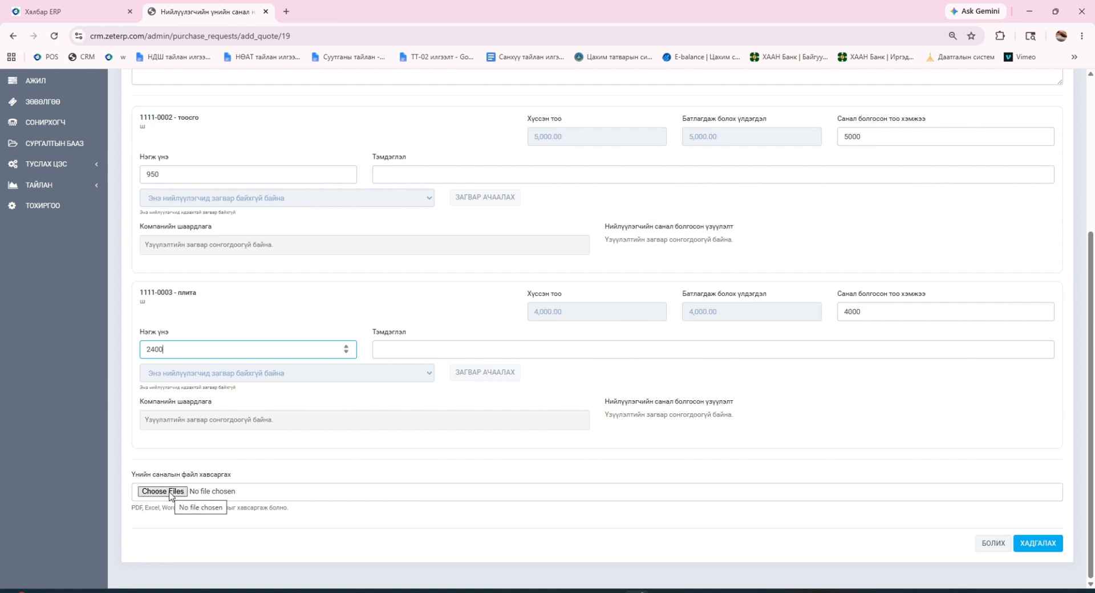
left_click(1038, 543)
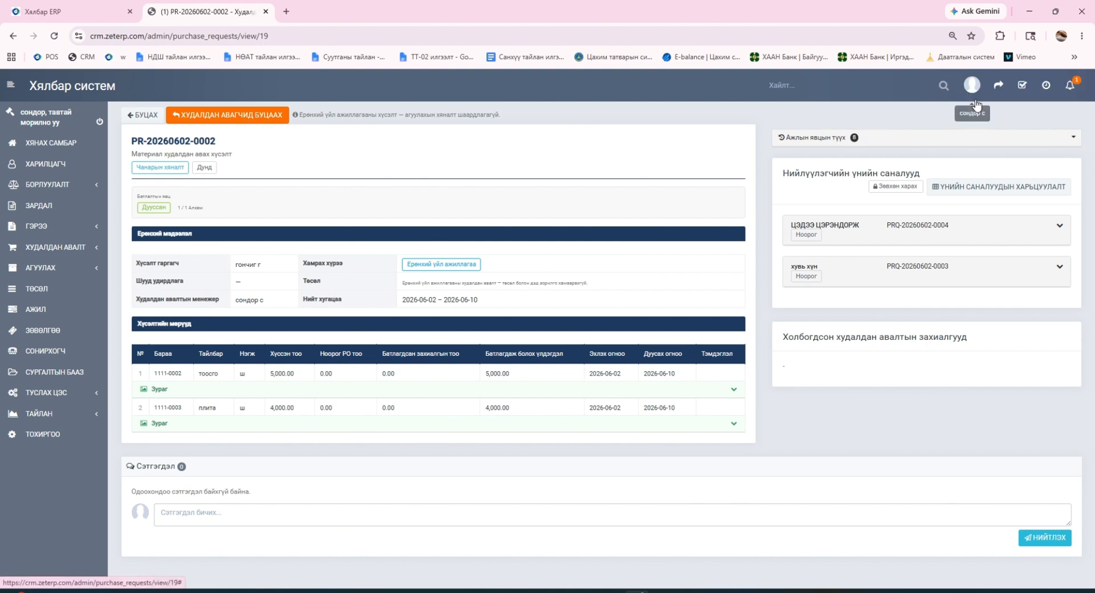
Sign out and sign in as the quality reviewer with the saved e-mail and password.
left_click(973, 91)
left_click(940, 200)
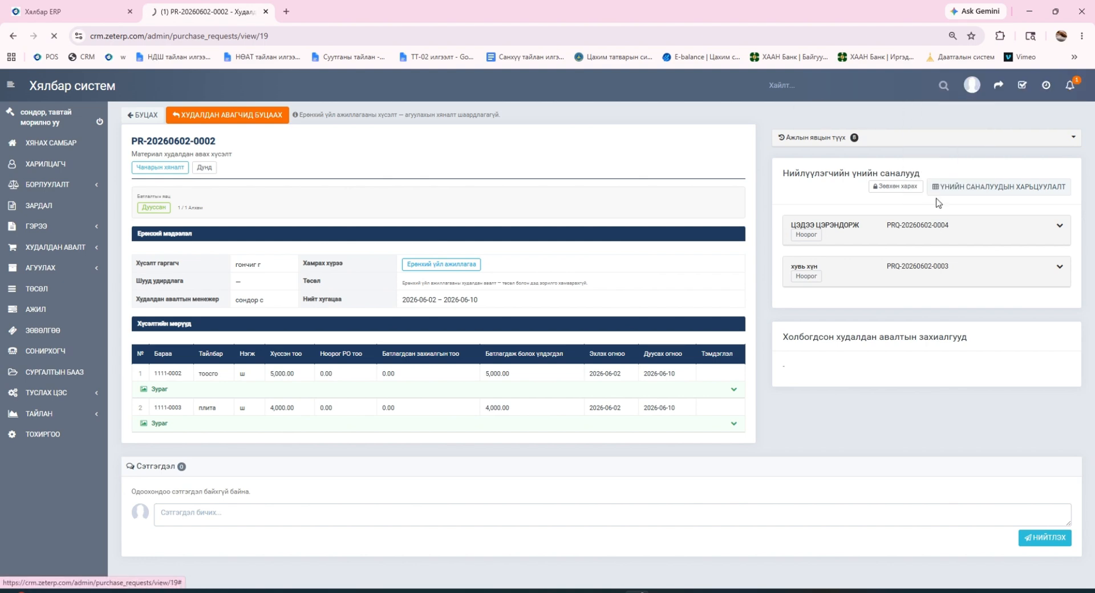
left_click(588, 218)
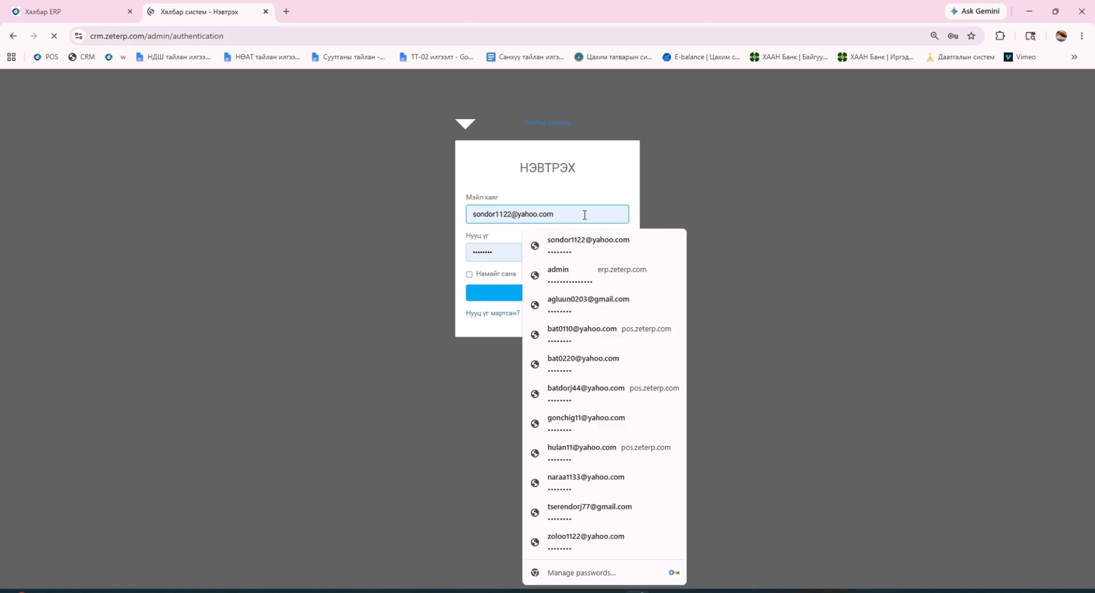
left_click(588, 512)
left_click(553, 294)
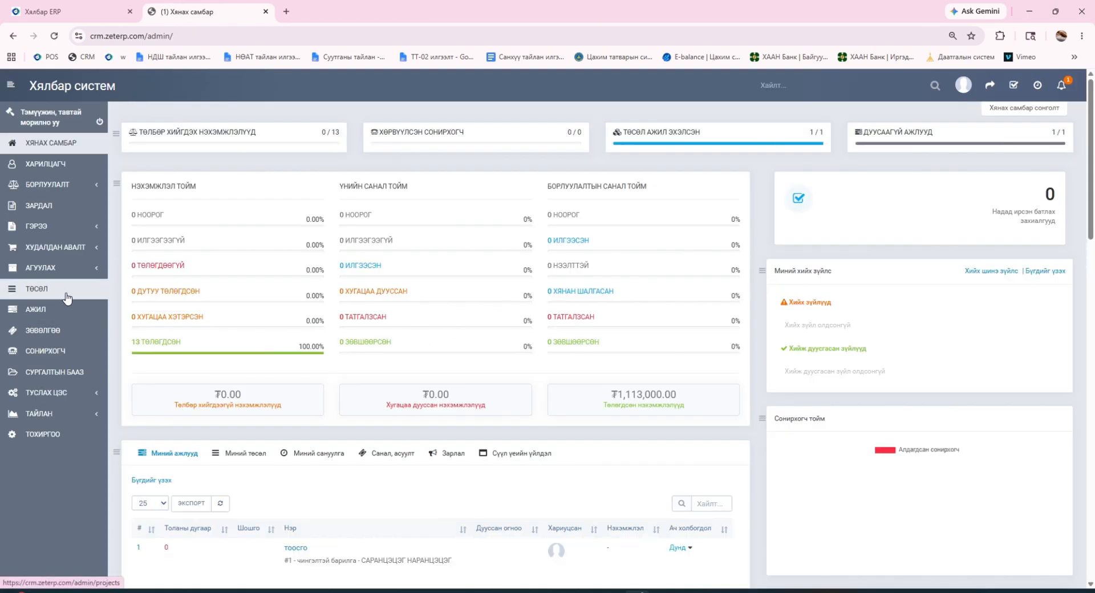
Open the pending purchase request from the quality review queue, Чанарын хяналтын дараалал.
left_click(76, 248)
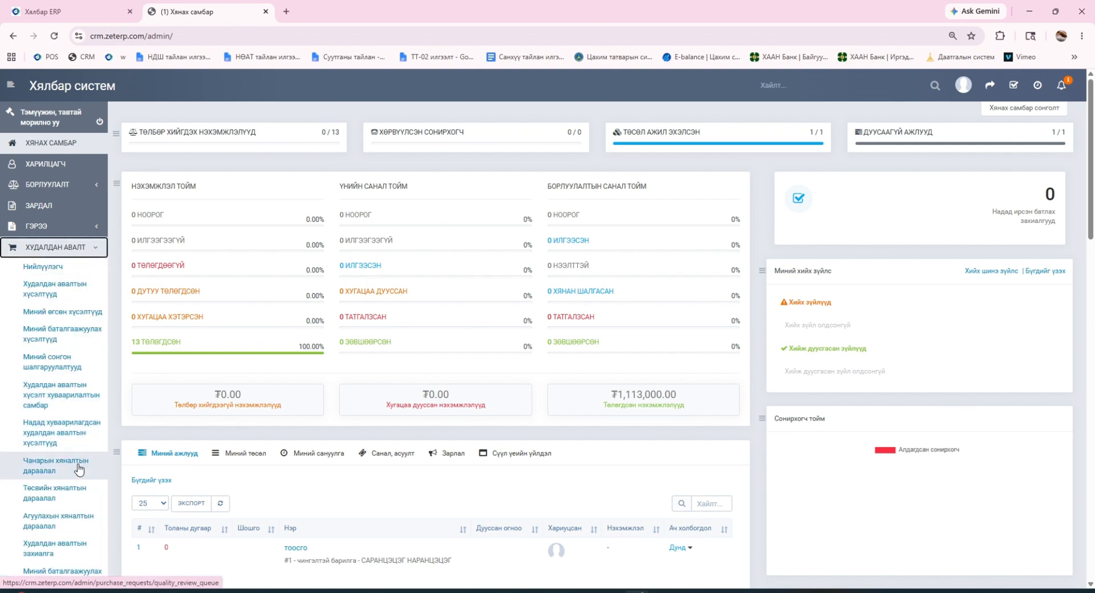
left_click(79, 468)
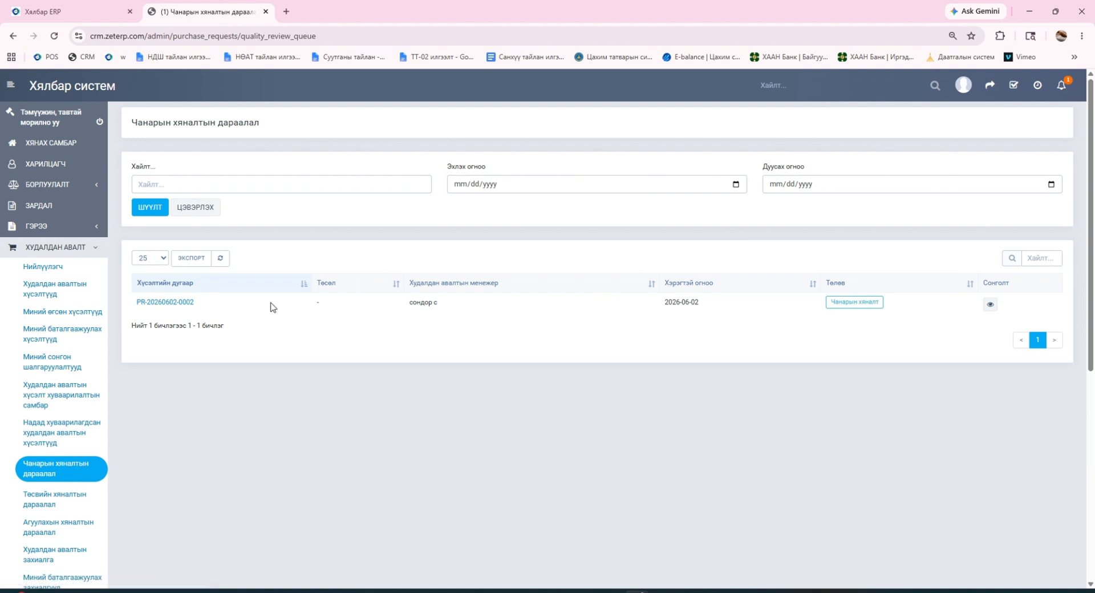
left_click(187, 304)
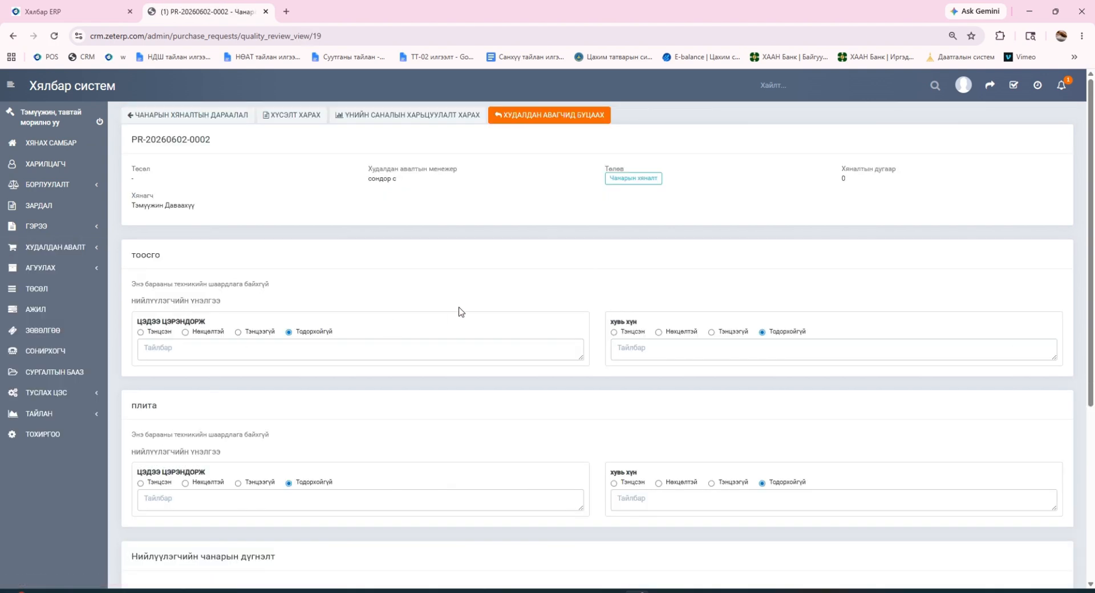
Open the request's quote comparison and examine the summary of both suppliers' prices and scores for each material.
left_click(389, 117)
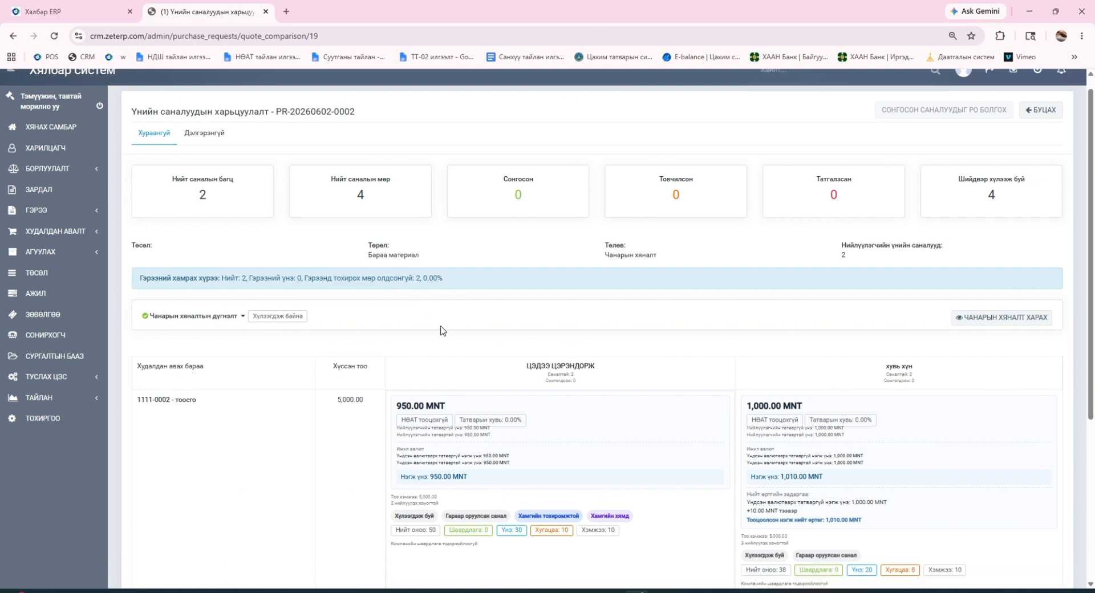
scroll(628, 313, "down", 5)
scroll(662, 336, "up", 5)
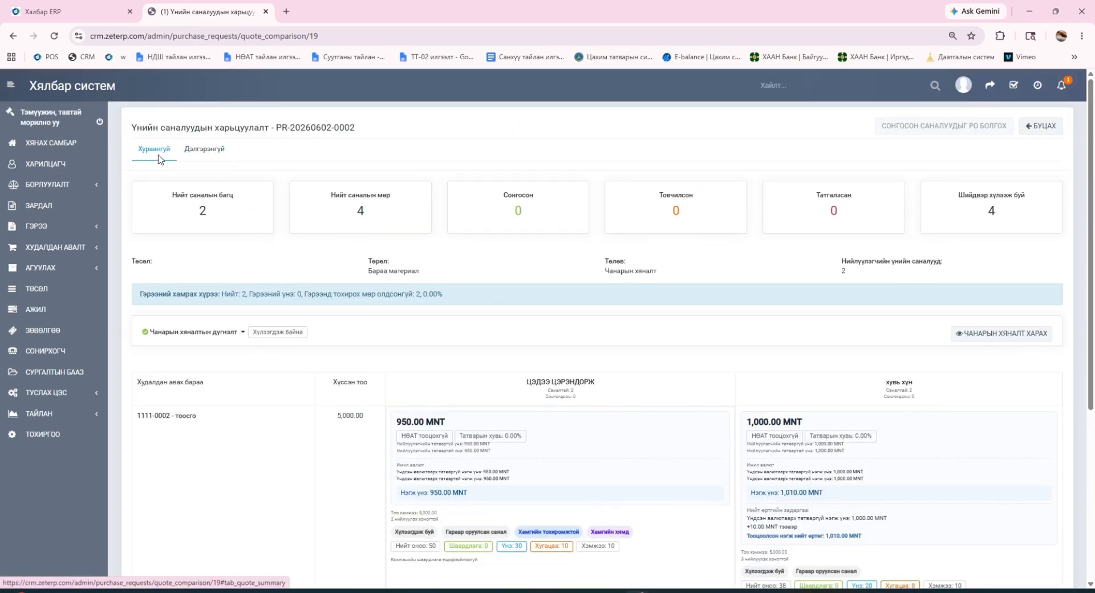
Switch the quote comparison to the detailed view, Дэлгэрэнгүй, and examine each supplier's unit price and delivery time for тоосго and плита.
left_click(212, 152)
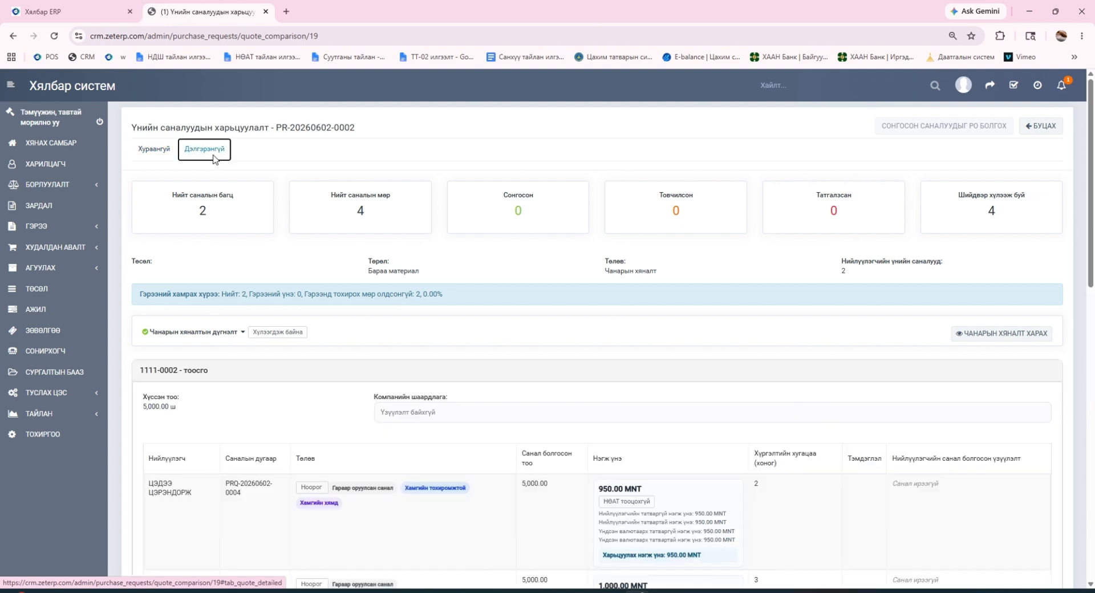
scroll(643, 471, "down", 1)
scroll(643, 470, "down", 4)
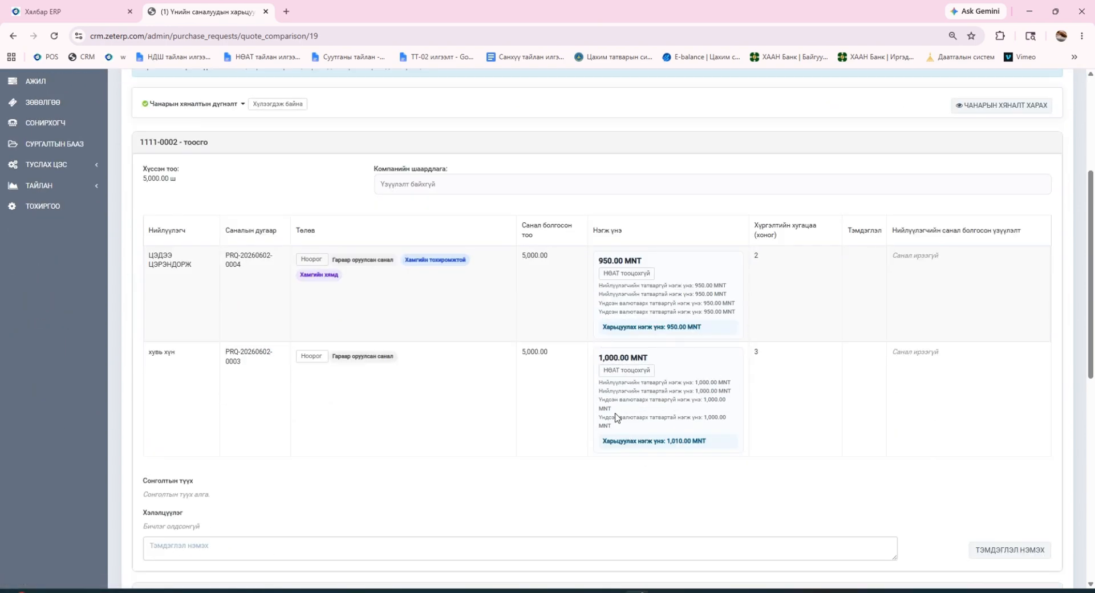
scroll(520, 421, "down", 8)
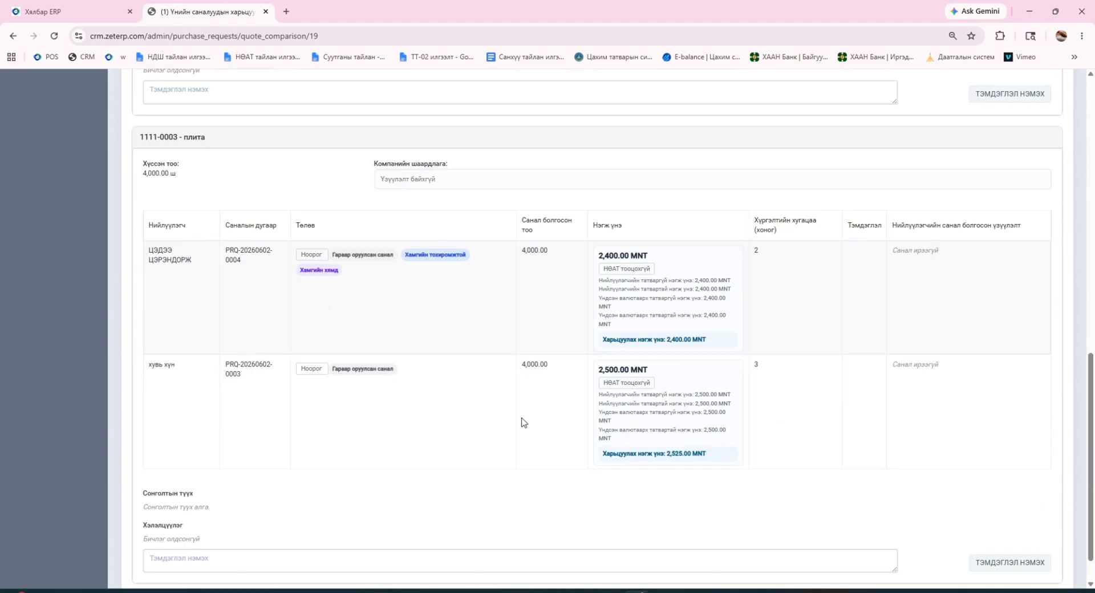
scroll(524, 422, "up", 11)
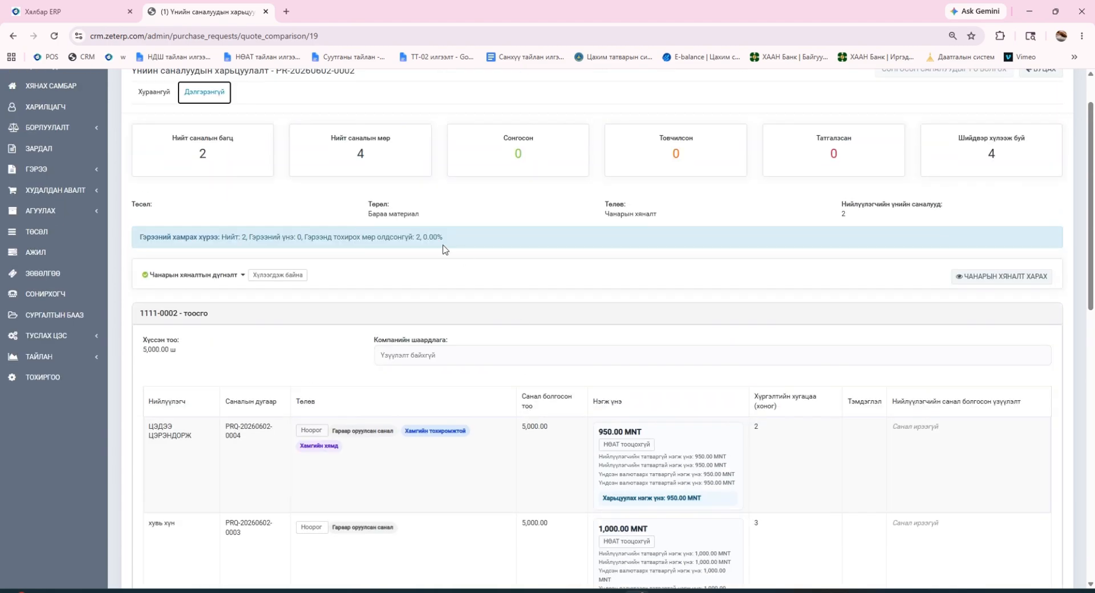
scroll(179, 118, "up", 1)
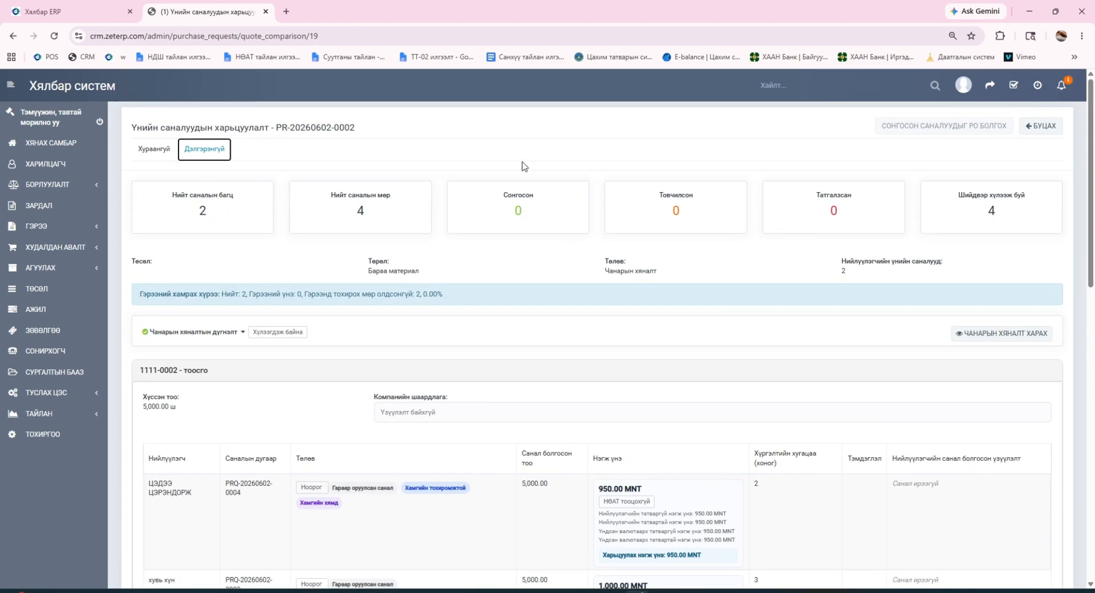
Return to the quality review and, for тоосго, rate the first-listed supplier Тэнцсэн and хувь хүн Тэнцээгүй.
left_click(12, 35)
scroll(440, 325, "down", 5)
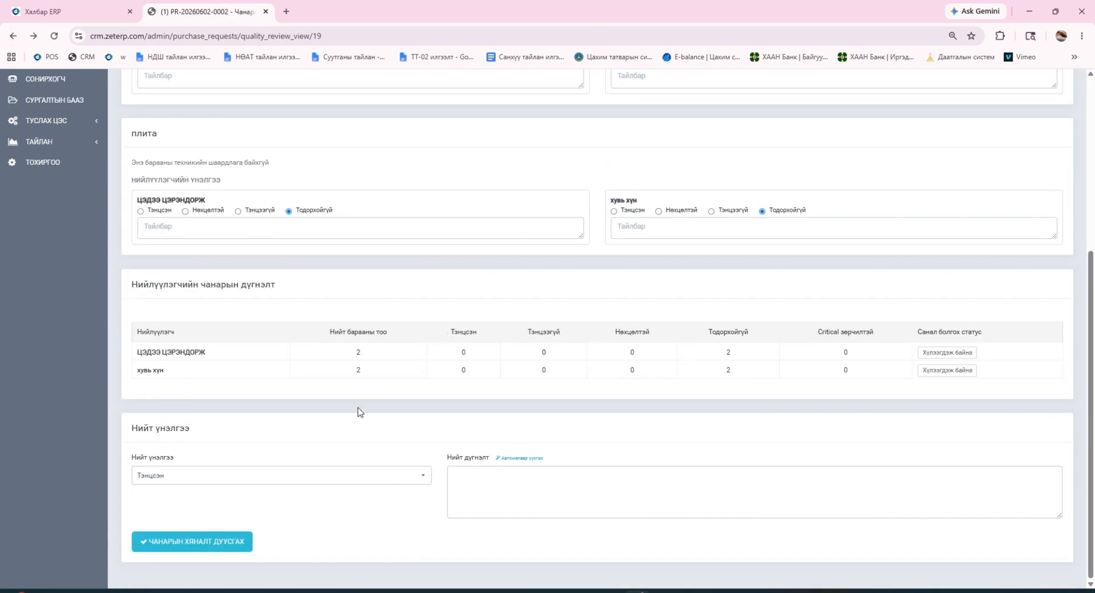
scroll(248, 261, "up", 5)
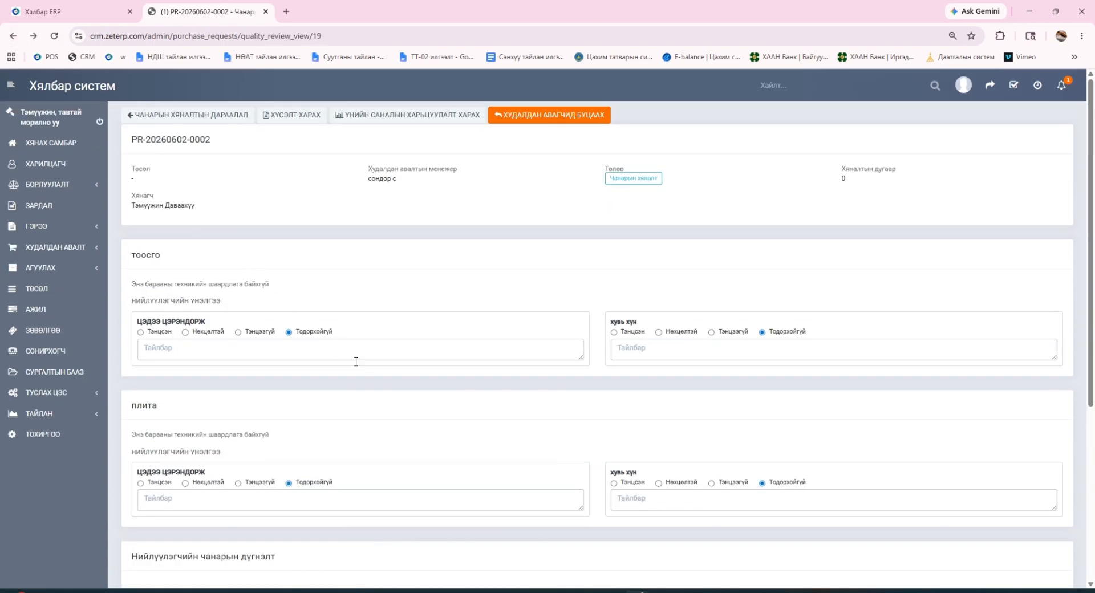
left_click(141, 333)
For плита, rate the first-listed supplier Тэнцсэн and хувь хүн Тэнцээгүй, and complete the quality review with overall rating Тэнцсэн.
scroll(546, 403, "down", 4)
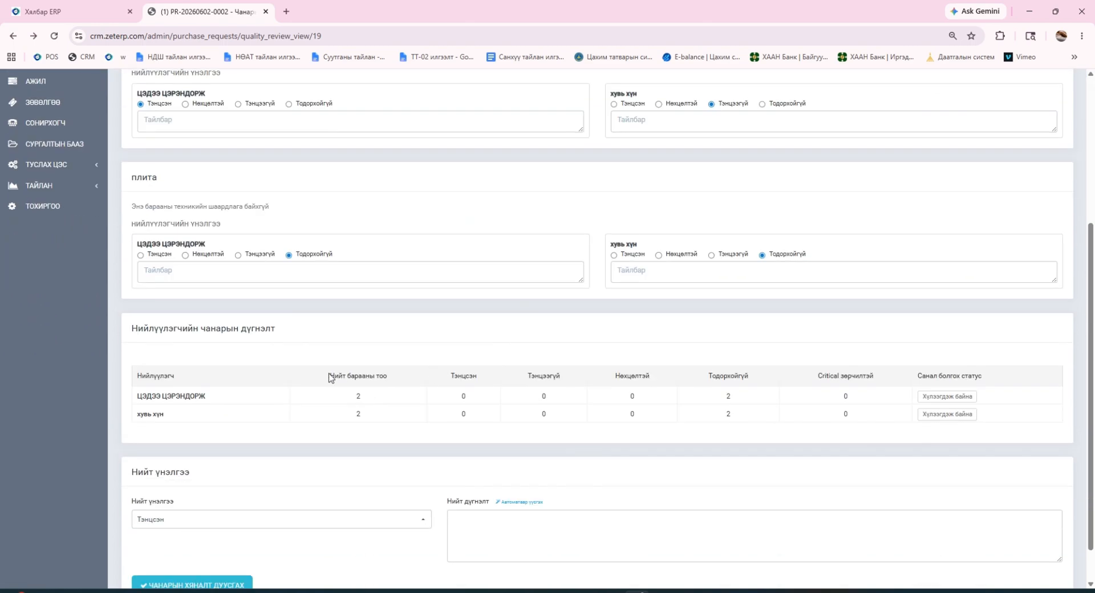
left_click(141, 255)
scroll(669, 344, "down", 1)
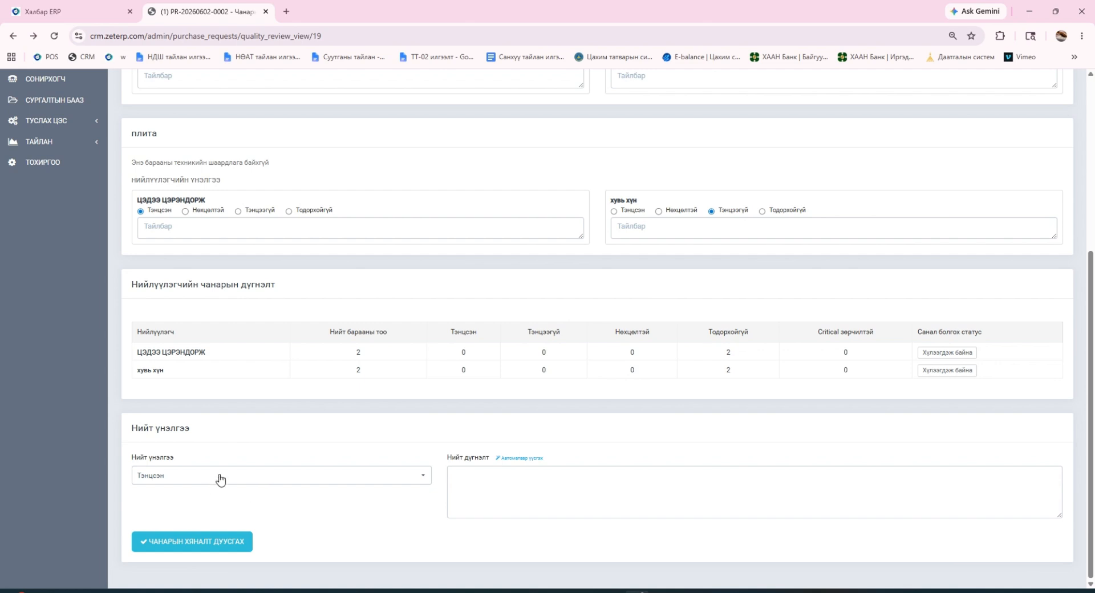
left_click(496, 497)
left_click(215, 546)
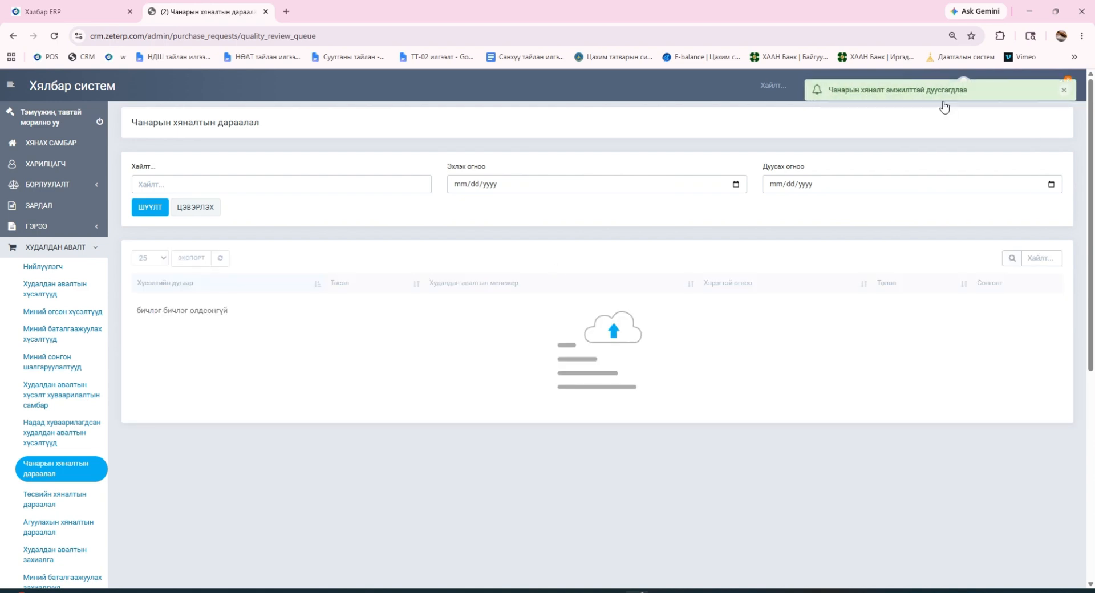
Open the purchase request from the budget review queue, Төсвийн хяналтын дараалал, and look over its supplier budget comparison.
scroll(130, 409, "down", 2)
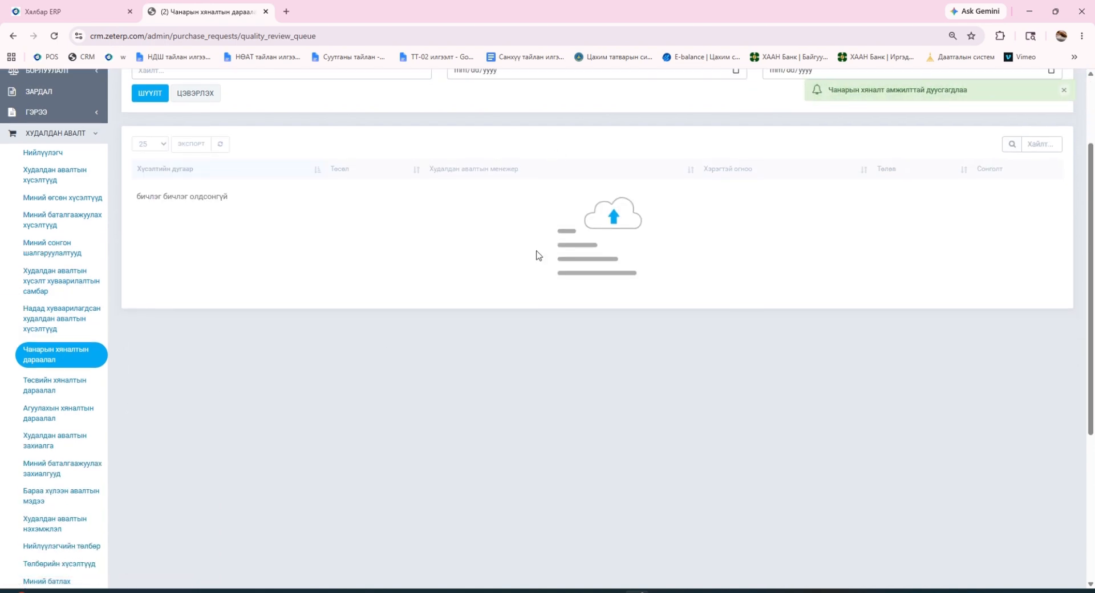
left_click(67, 388)
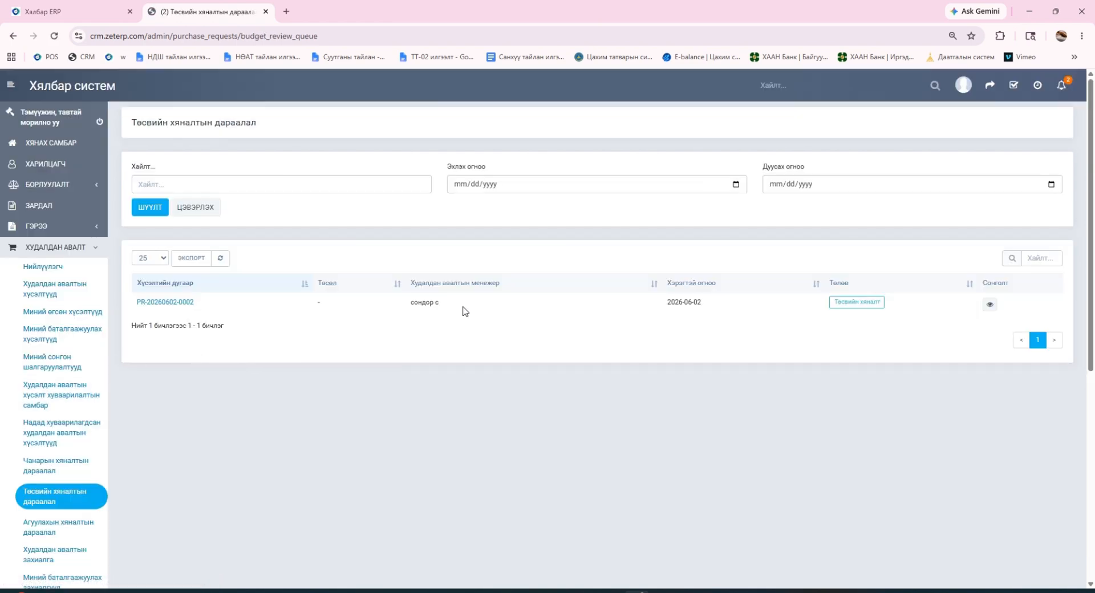
left_click(178, 306)
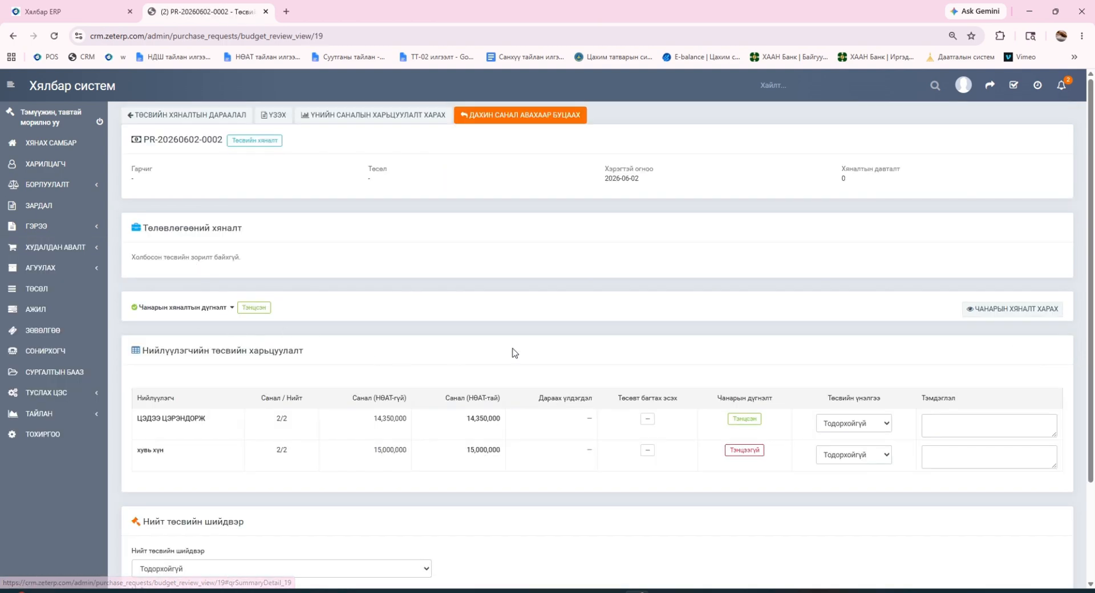
scroll(334, 334, "down", 2)
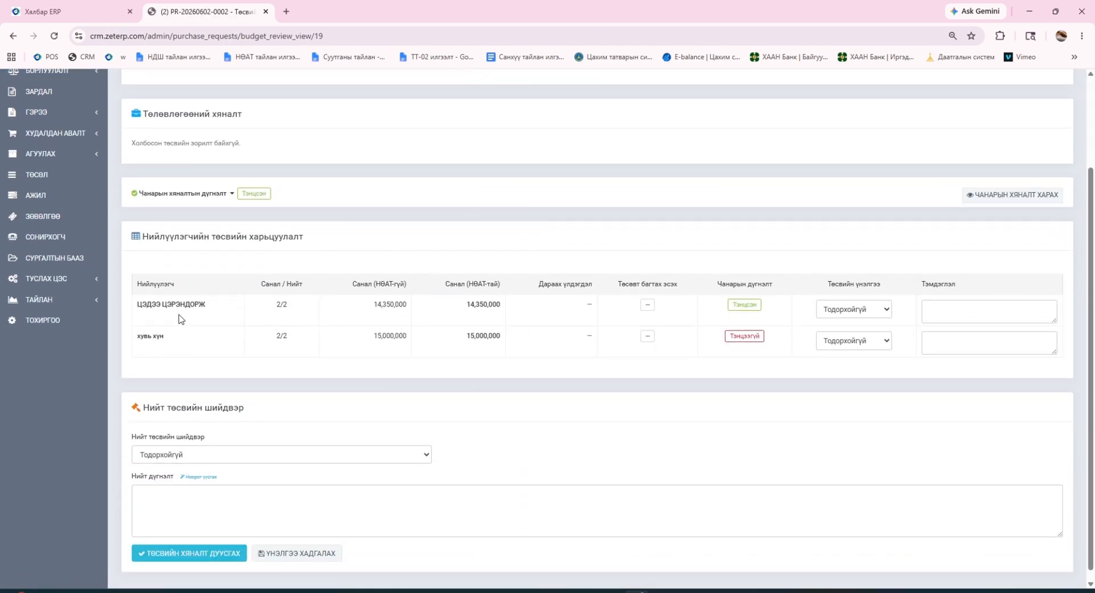
scroll(325, 313, "up", 2)
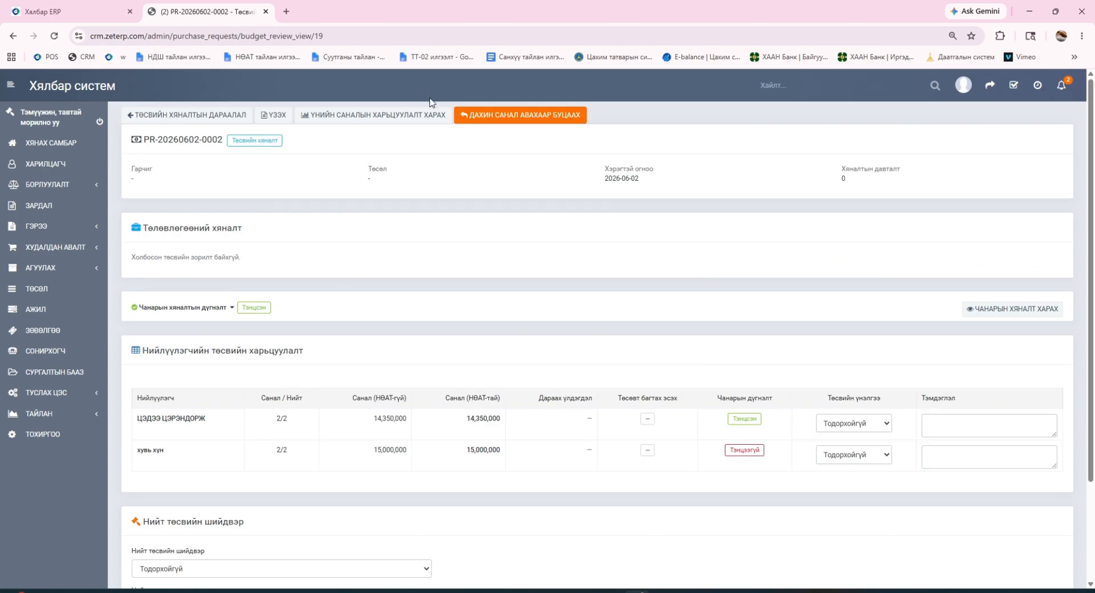
Open the quote comparison from the budget review and examine both suppliers' prices and scores for each material.
left_click(374, 115)
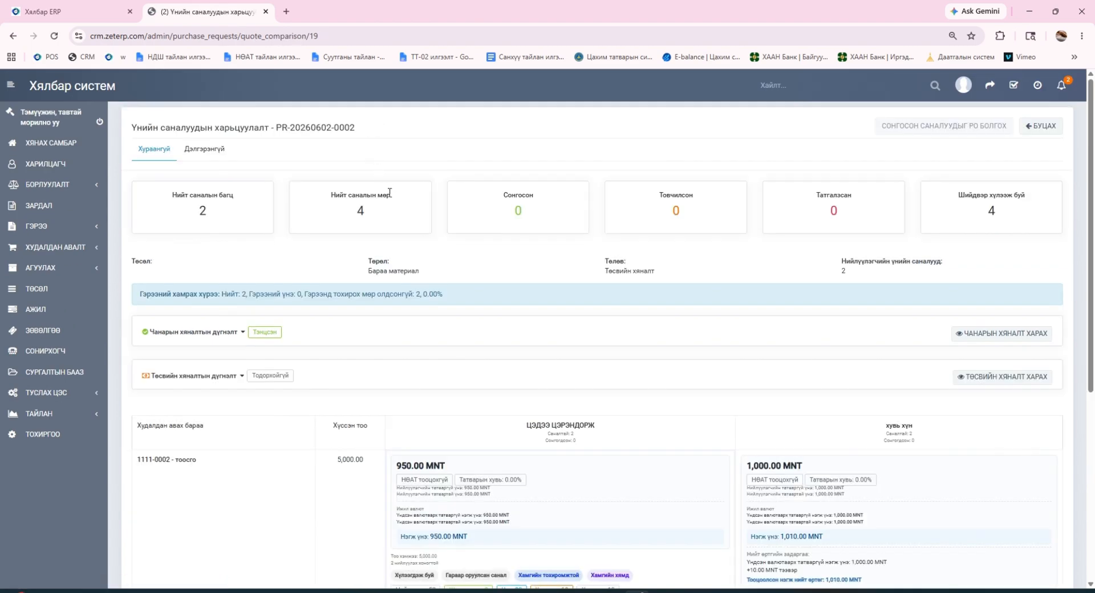
scroll(479, 302, "down", 5)
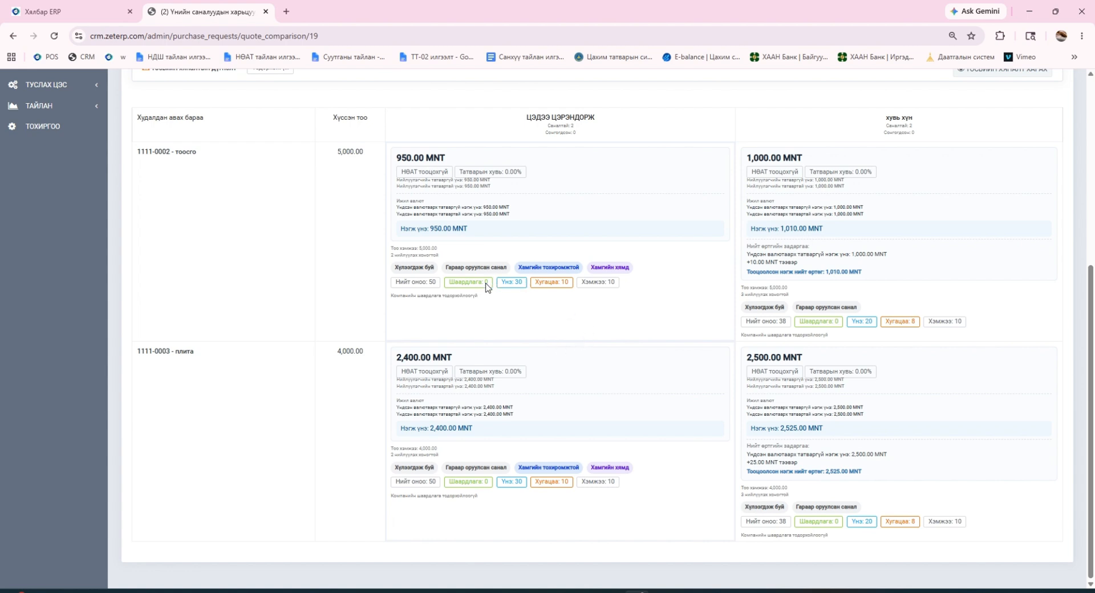
left_click_drag(421, 283, 568, 289)
scroll(929, 393, "up", 5)
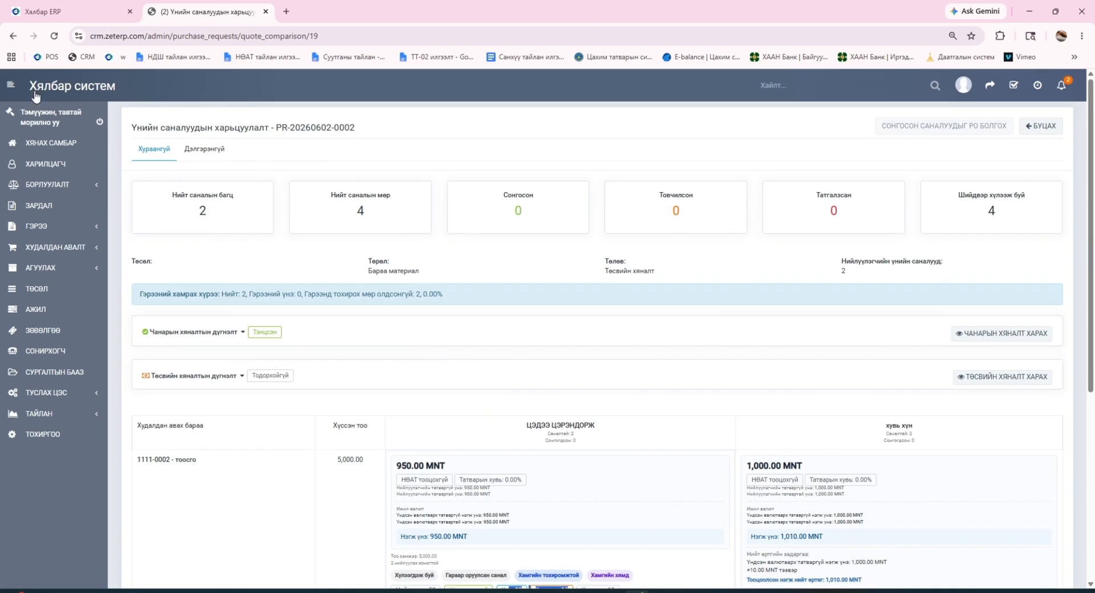
Return to the budget review and set the budget rating to Зөвшөөрөгдсөн for the first-listed supplier and Татгалзсан for хувь хүн.
left_click(14, 37)
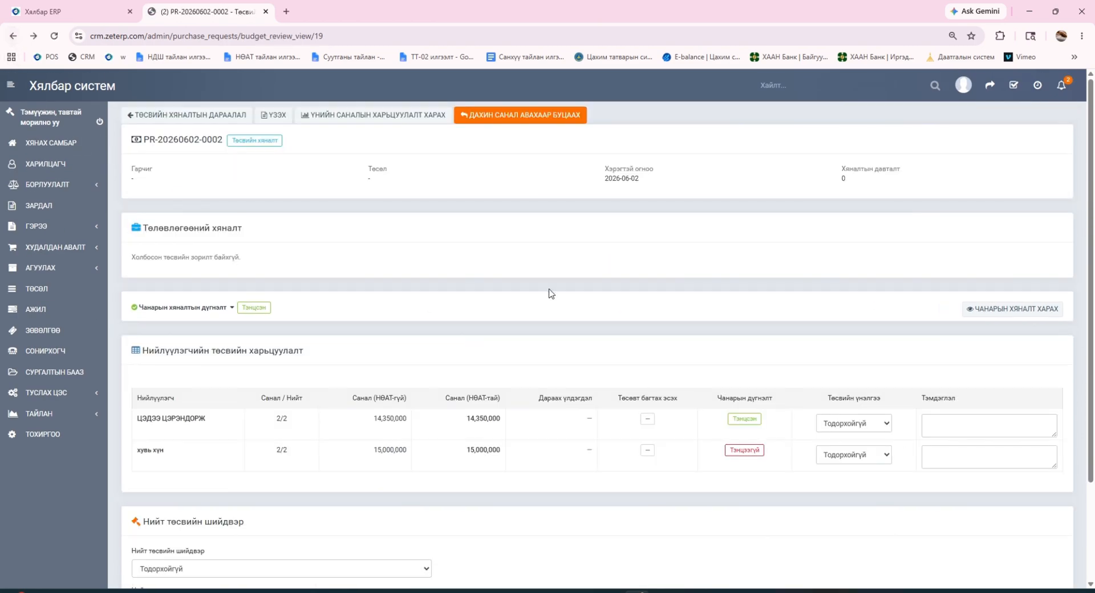
scroll(549, 293, "down", 2)
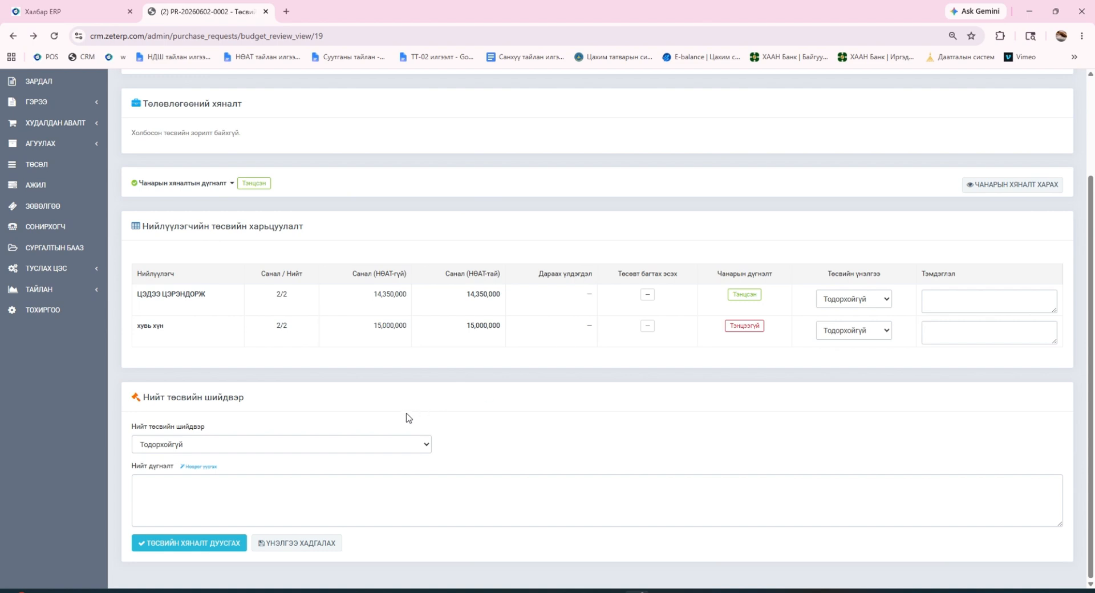
left_click(876, 303)
left_click(856, 331)
left_click(868, 334)
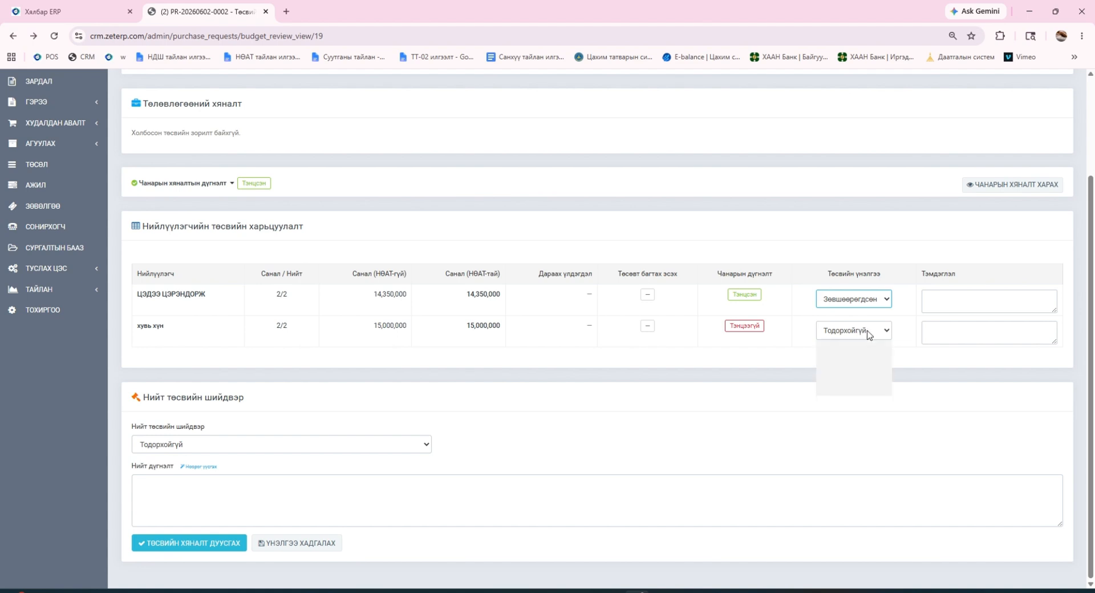
left_click(863, 377)
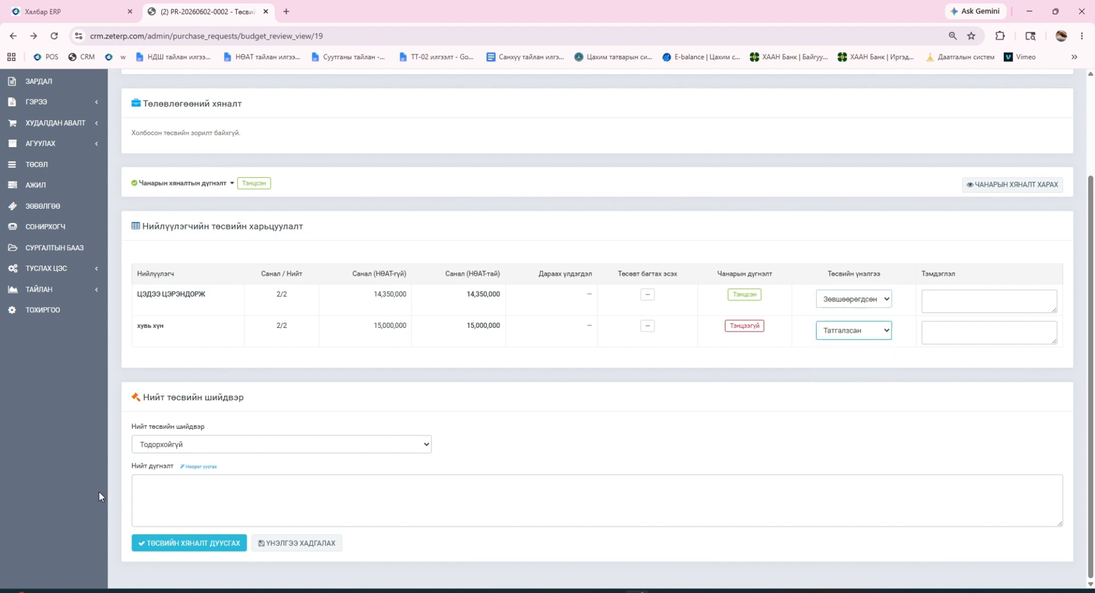
Set the overall budget decision to Зөвшөөрөгдсөн, leave the conclusion empty and complete the budget review.
left_click(305, 448)
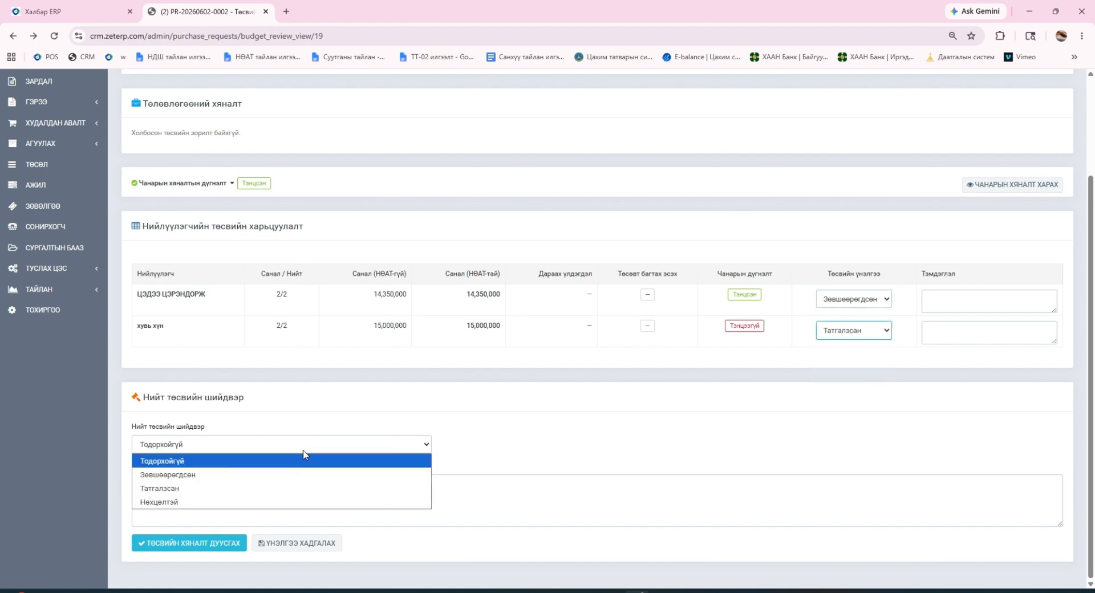
left_click(230, 478)
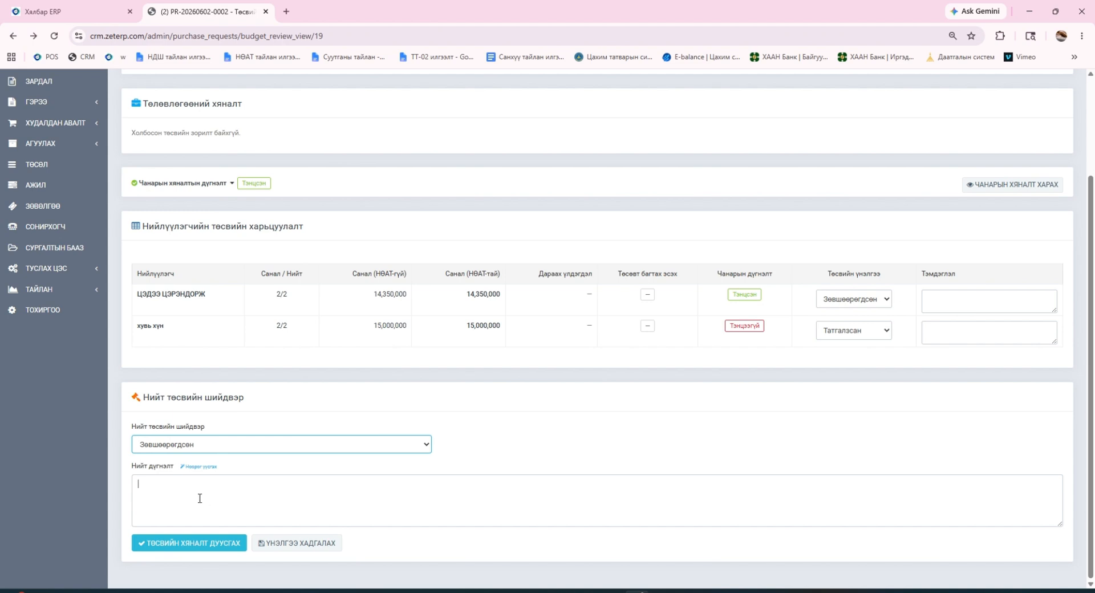
left_click(228, 546)
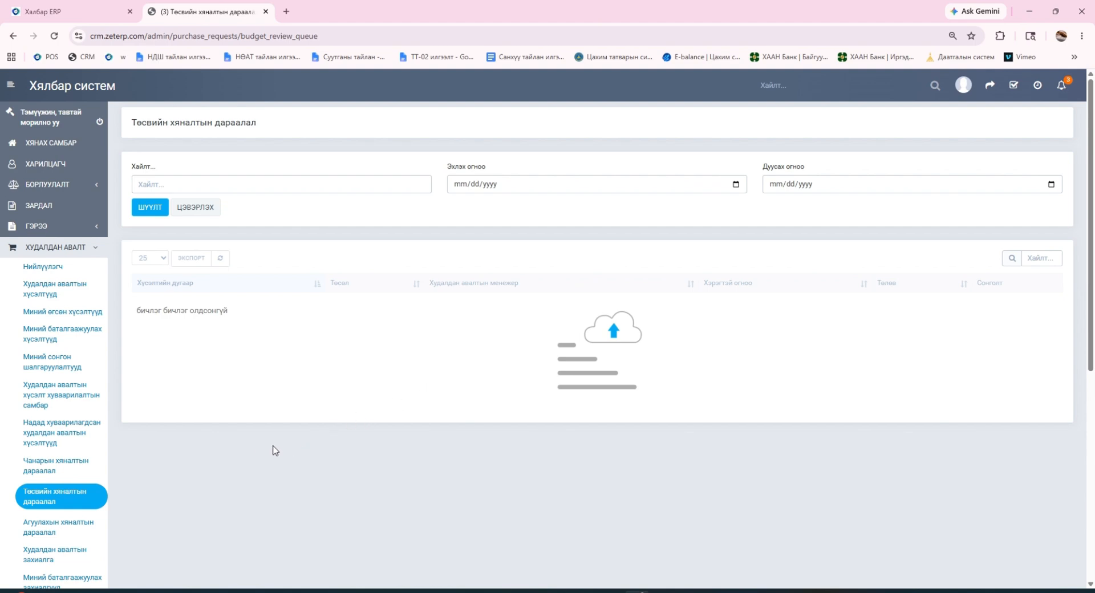
Open the purchase request from the list of my supplier selections, Миний сонгон шалгаруулалтууд.
scroll(235, 453, "down", 4)
scroll(239, 445, "up", 4)
left_click(88, 253)
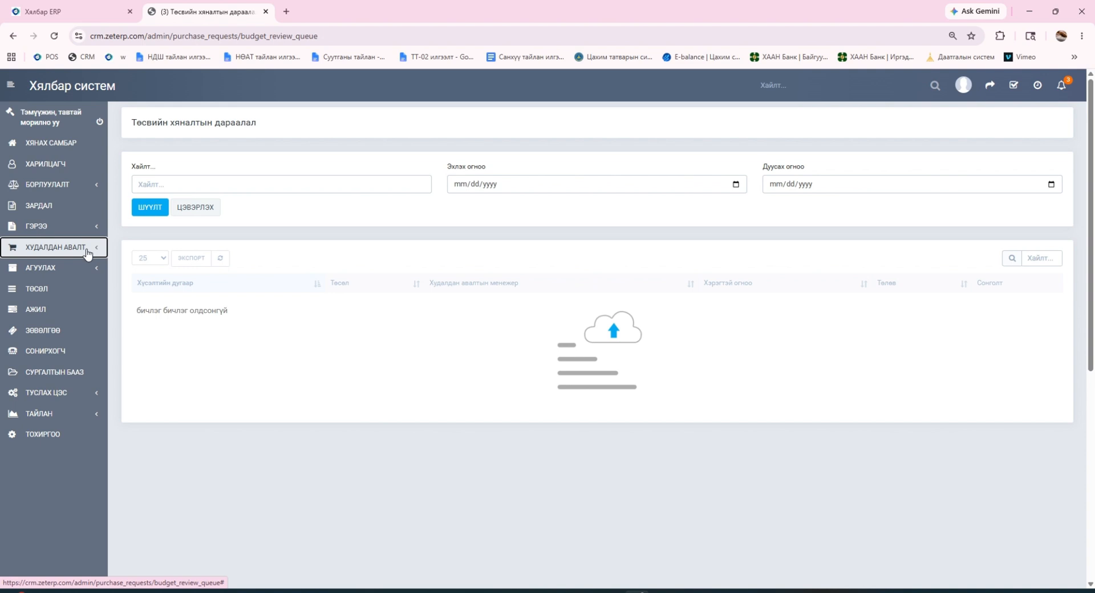
left_click(87, 252)
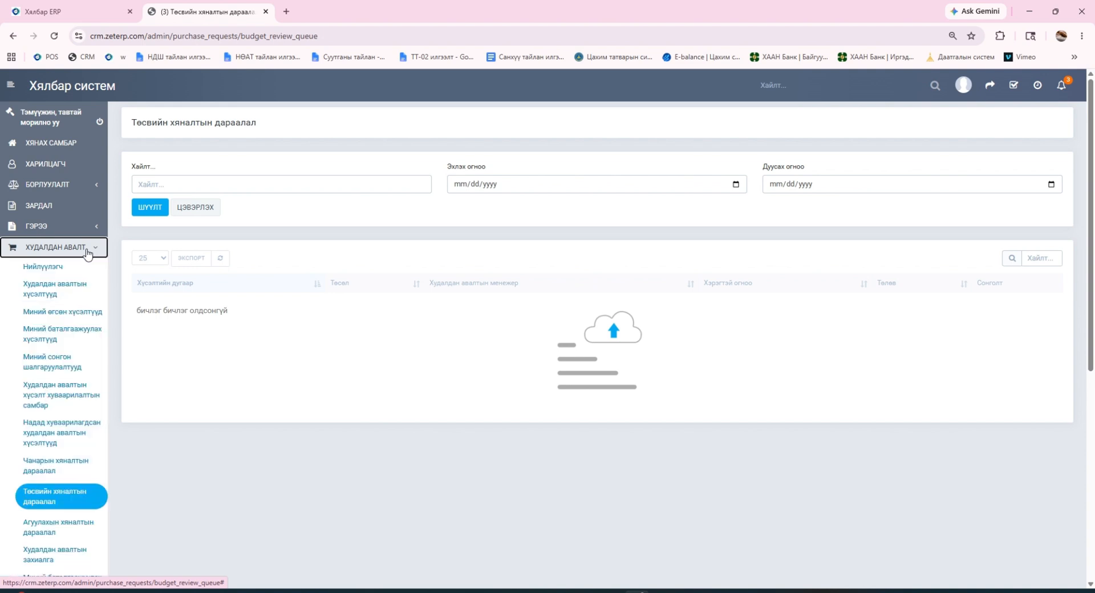
left_click(82, 365)
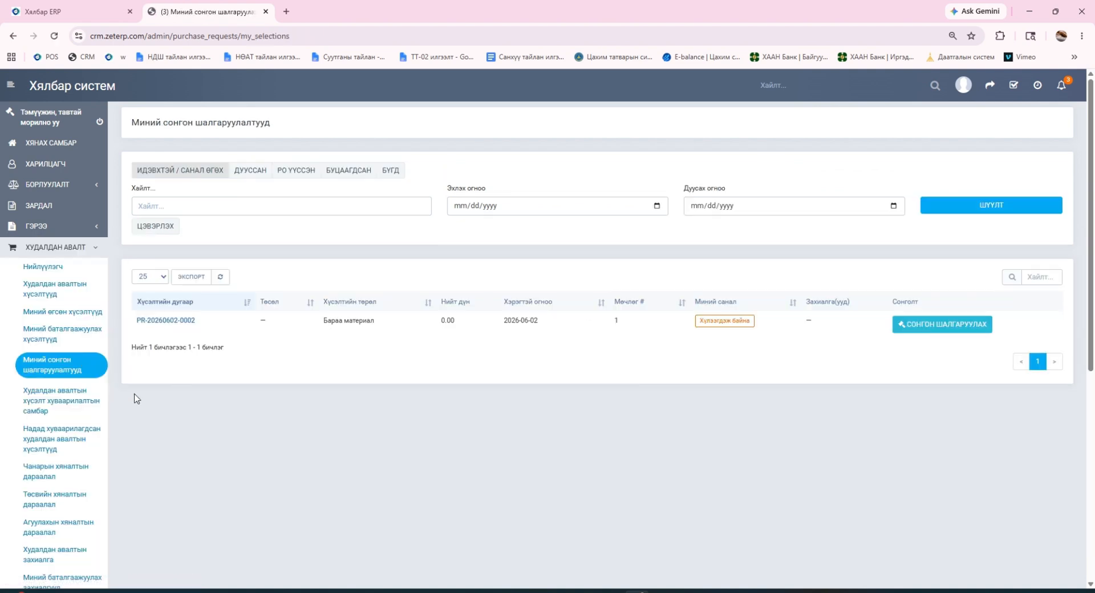
left_click(165, 321)
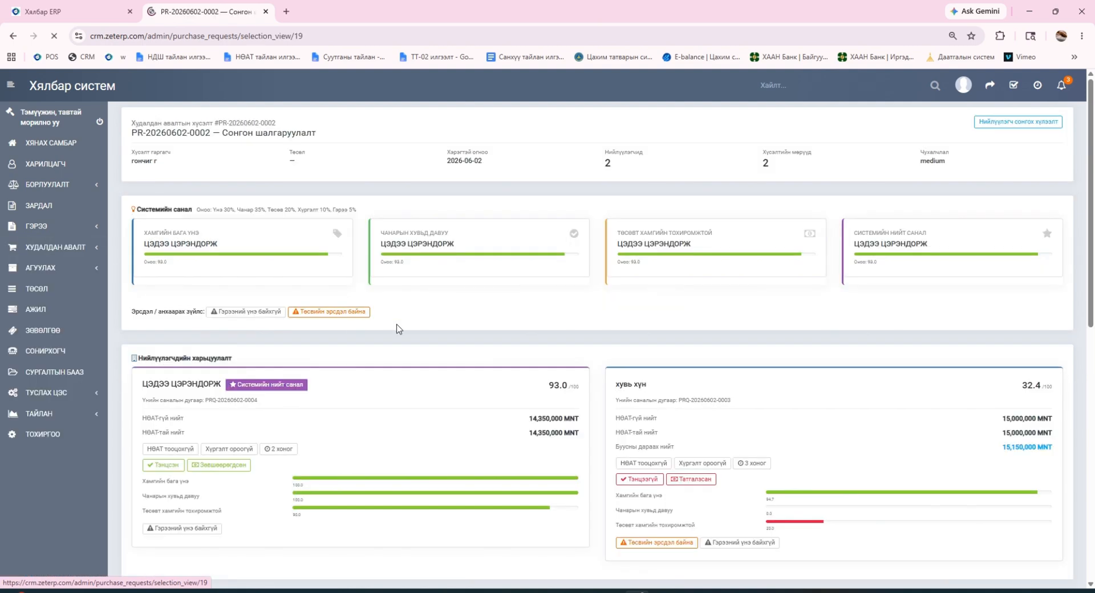
Examine the system recommendation and supplier scores, expanding the item-level comparison and the quality and budget review conclusions.
scroll(446, 332, "down", 1)
scroll(446, 331, "down", 4)
scroll(437, 325, "up", 5)
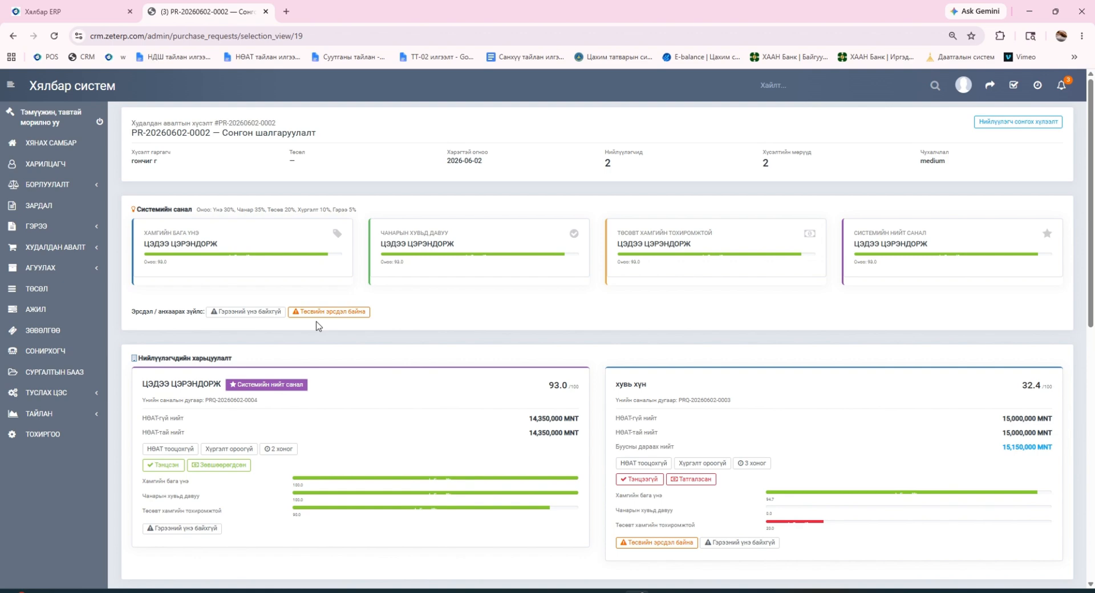
scroll(318, 326, "down", 4)
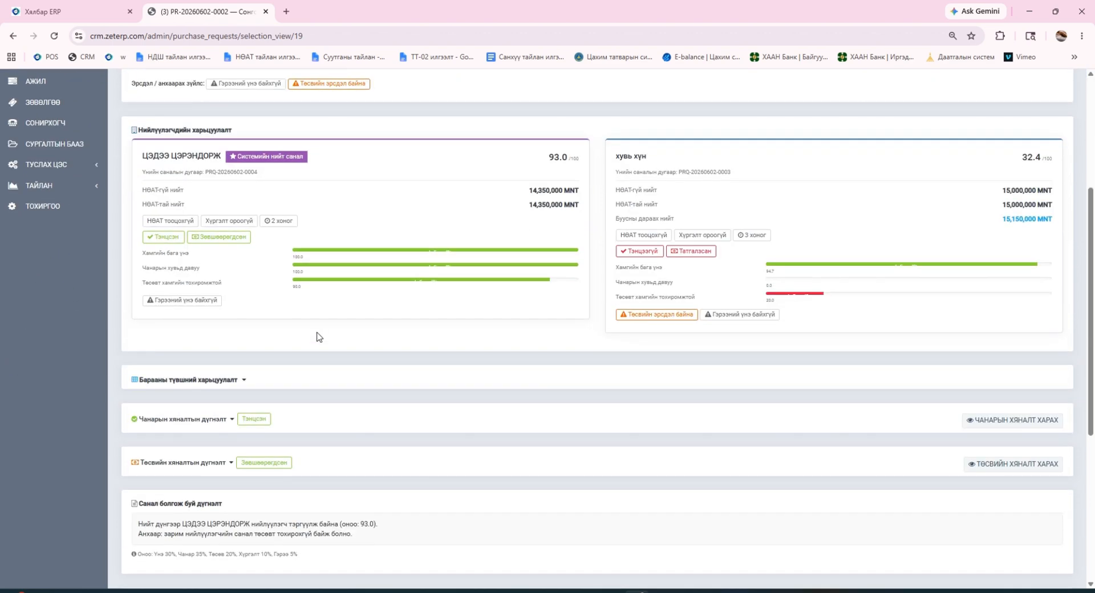
left_click(227, 386)
scroll(228, 388, "down", 2)
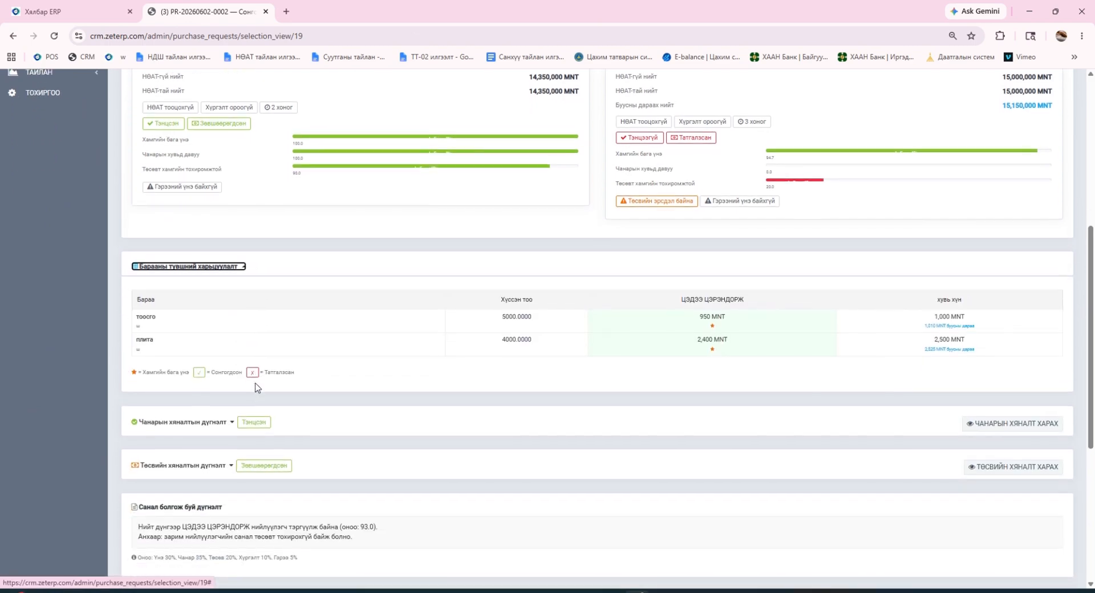
left_click(215, 422)
scroll(283, 402, "down", 4)
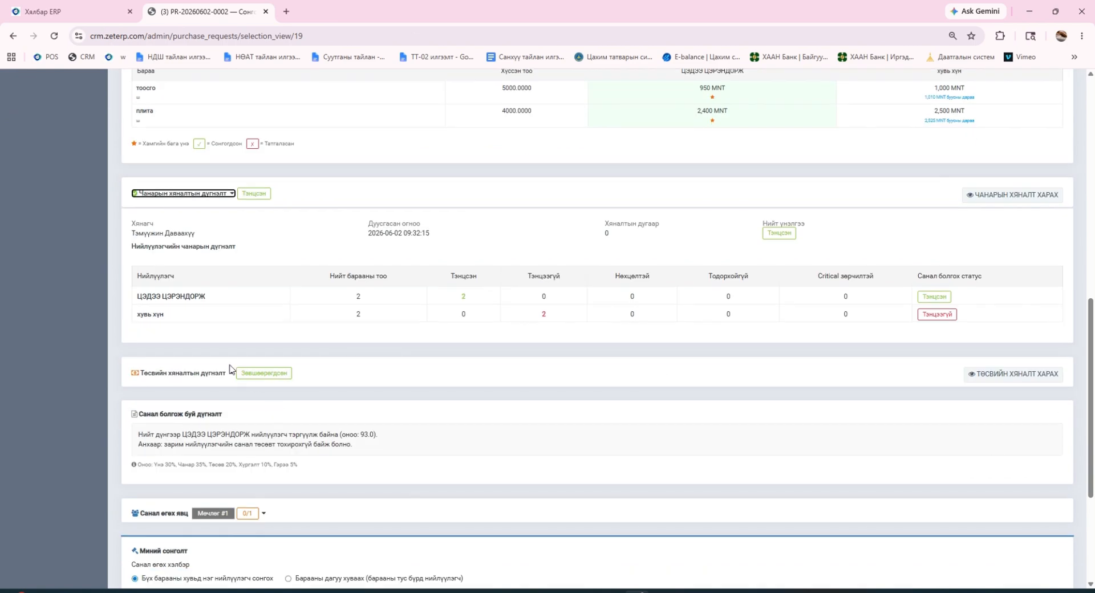
left_click(216, 373)
scroll(262, 401, "down", 5)
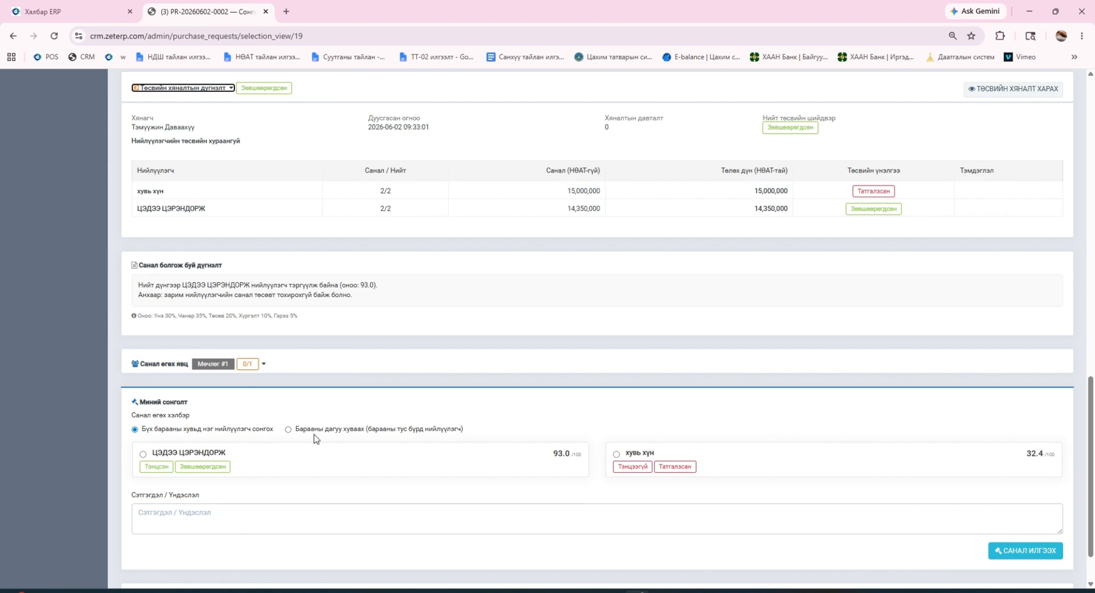
Choose the first-listed supplier, rated Тэнцсэн and Зөвшөөрөгдсөн, for all items and submit the selection without a comment.
left_click(148, 455)
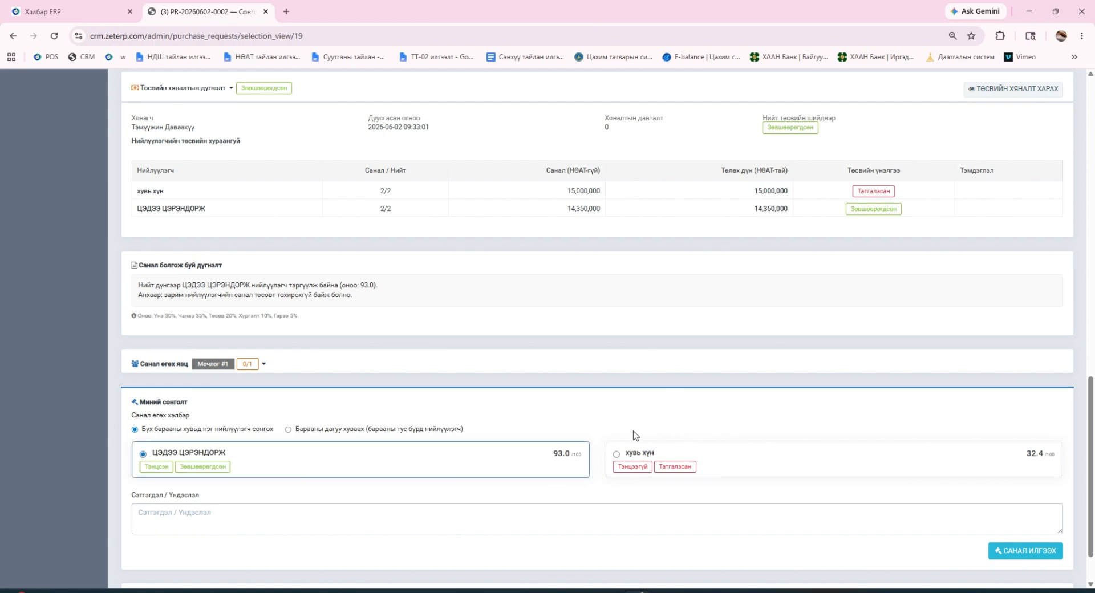
scroll(633, 435, "up", 7)
scroll(778, 422, "down", 8)
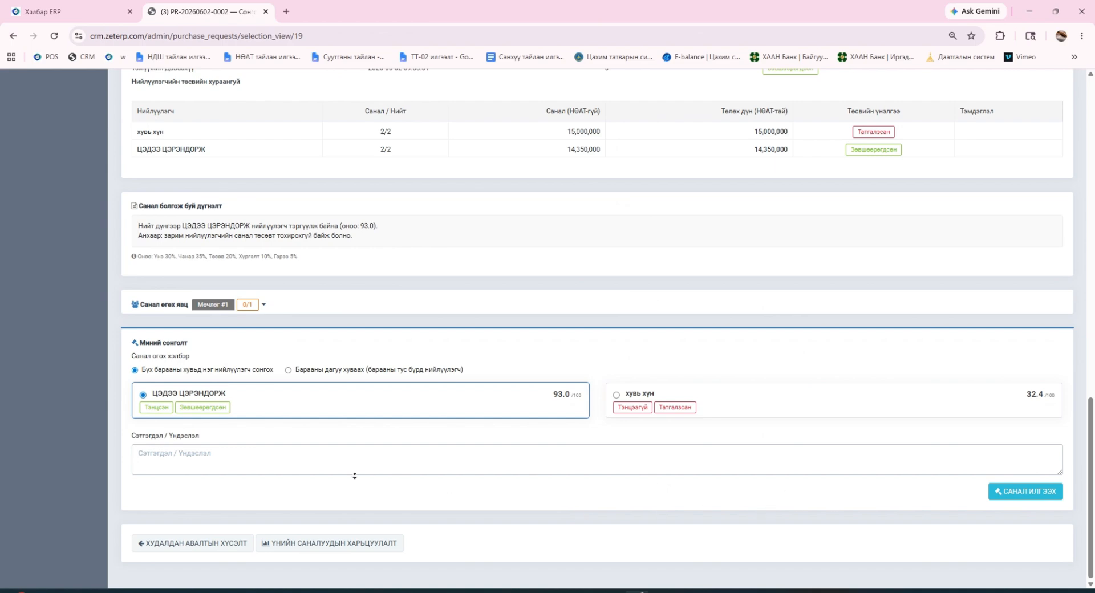
left_click(1014, 495)
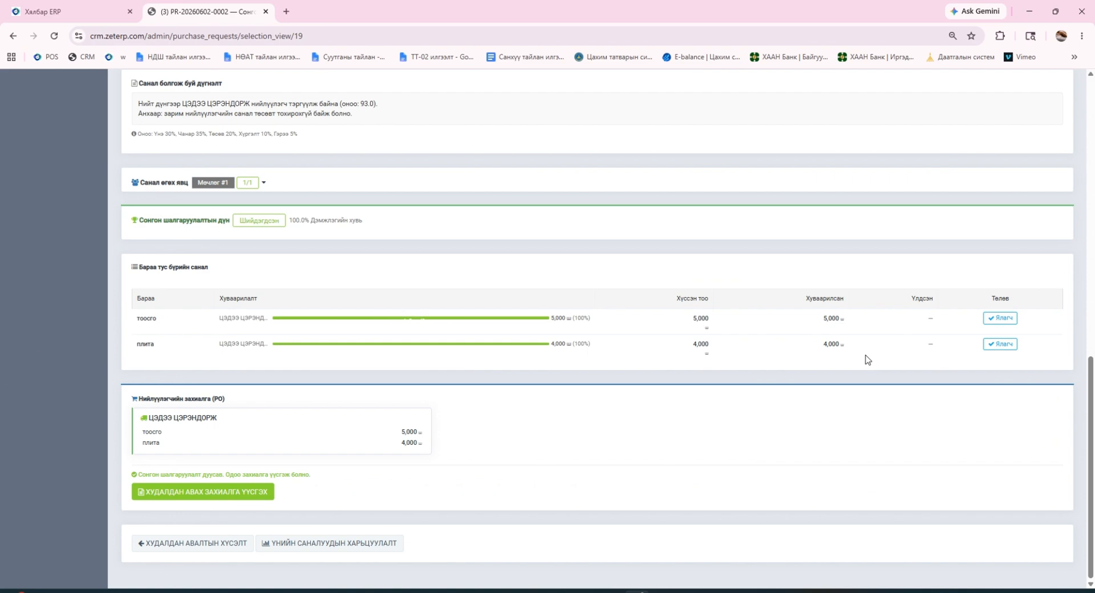
Create the purchase order for the selected supplier, confirm it and return to the request's status summary.
left_click(233, 500)
left_click(596, 106)
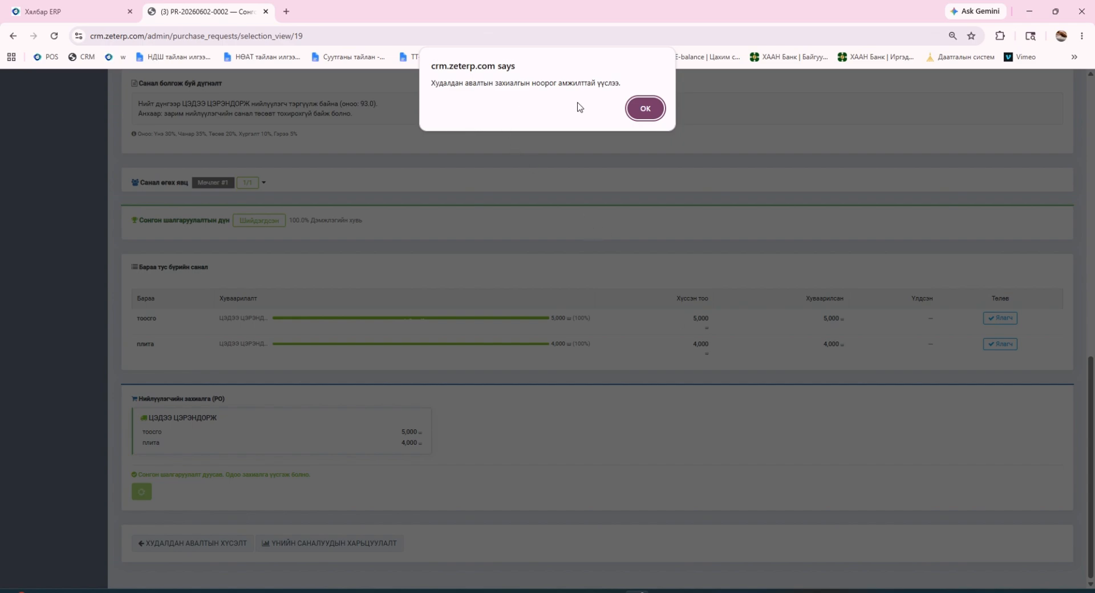
left_click(646, 108)
scroll(404, 293, "up", 15)
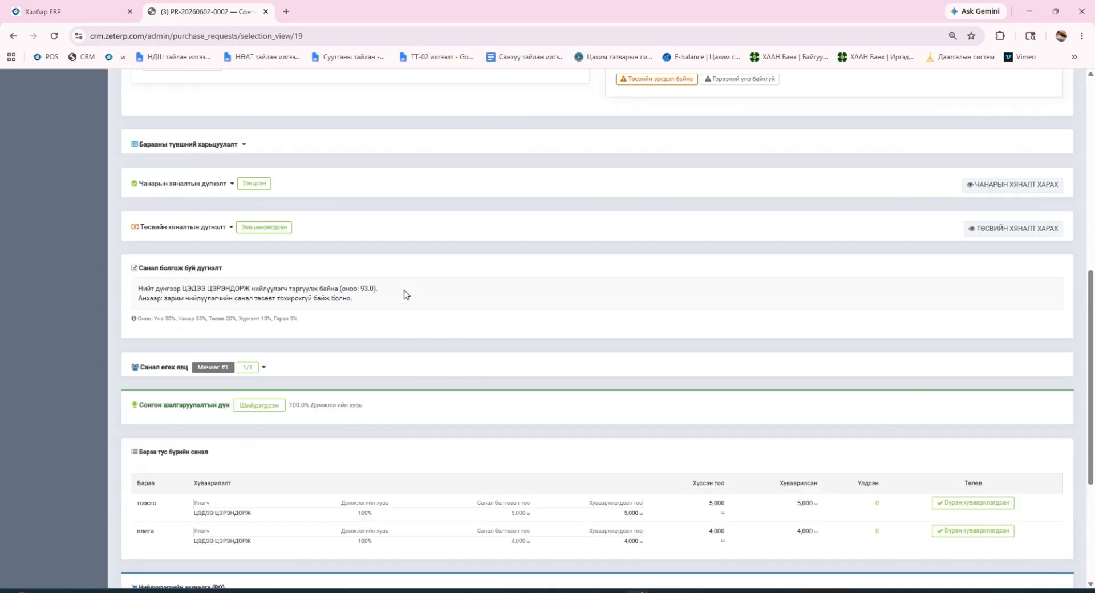
scroll(279, 260, "up", 2)
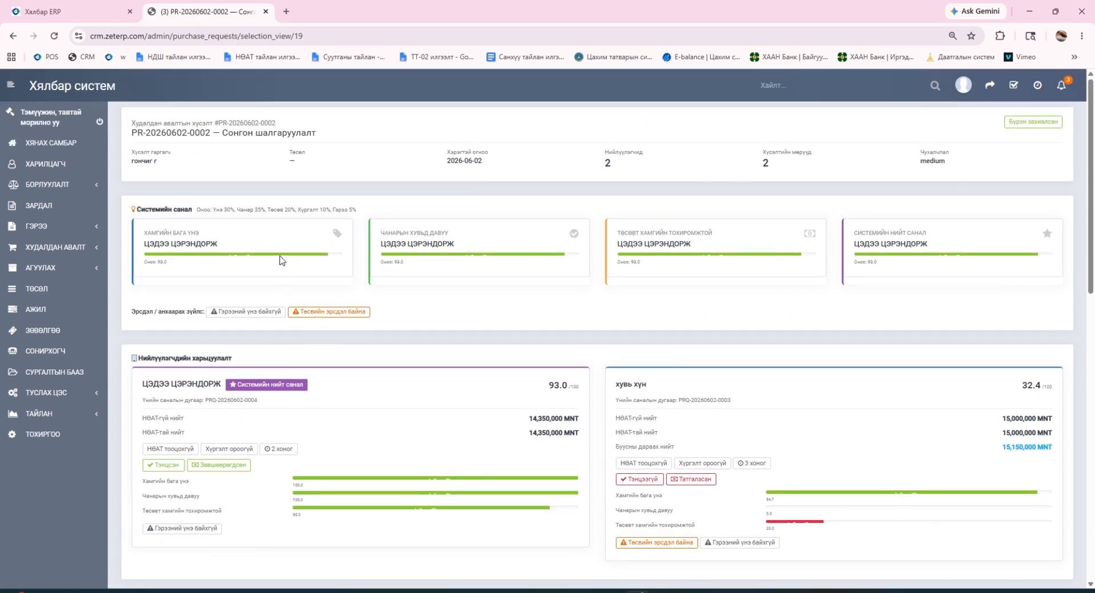
Open the purchase order list, Худалдан авалтын захиалга, and send the newest draft order for approval, confirming the submission.
left_click(88, 254)
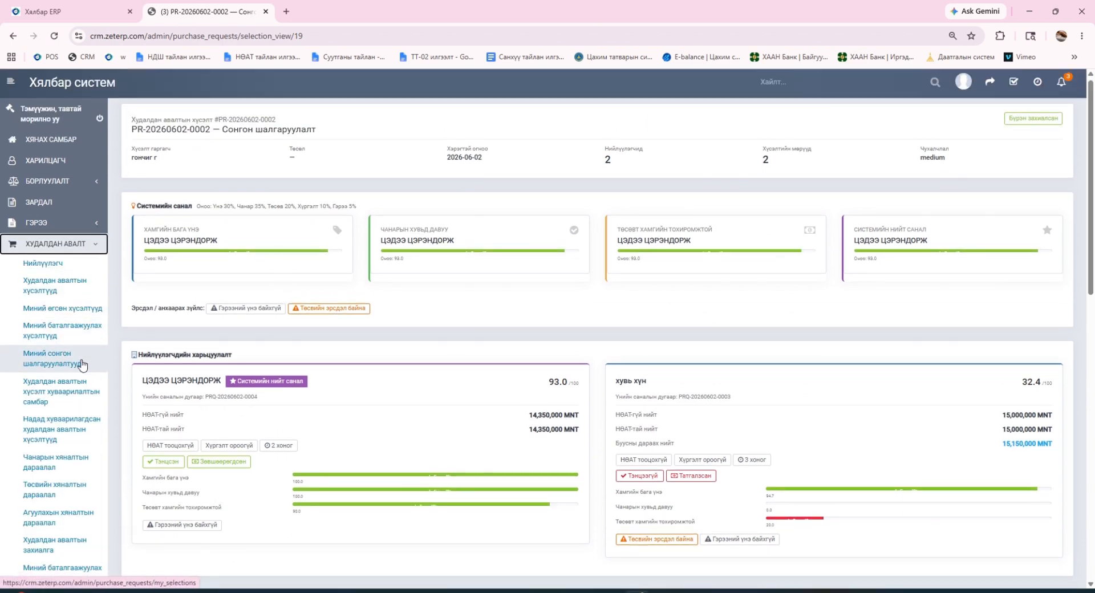
scroll(80, 361, "down", 4)
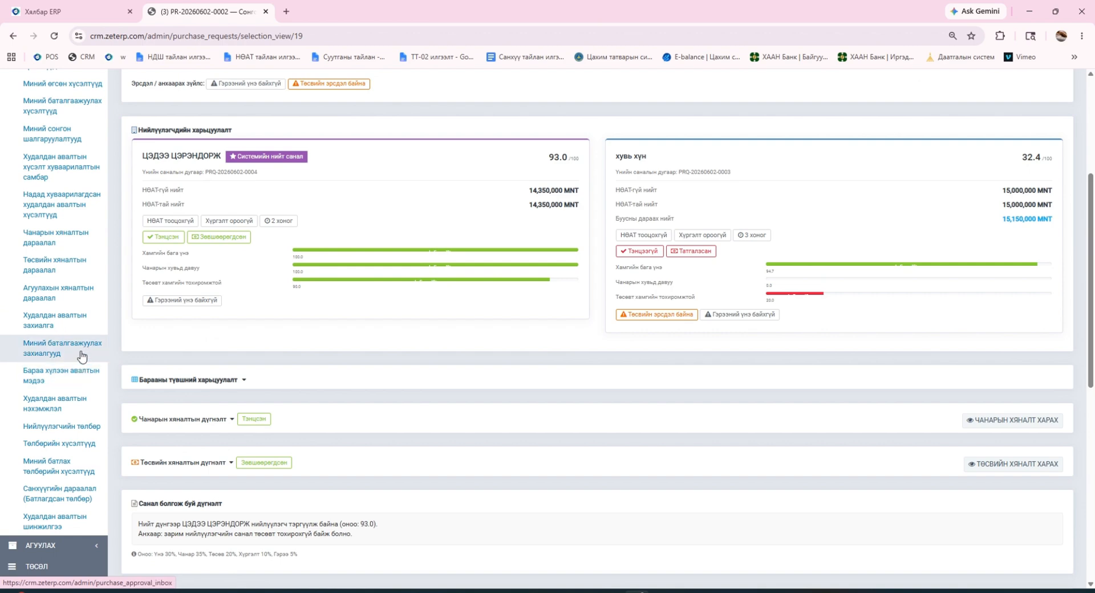
left_click(80, 326)
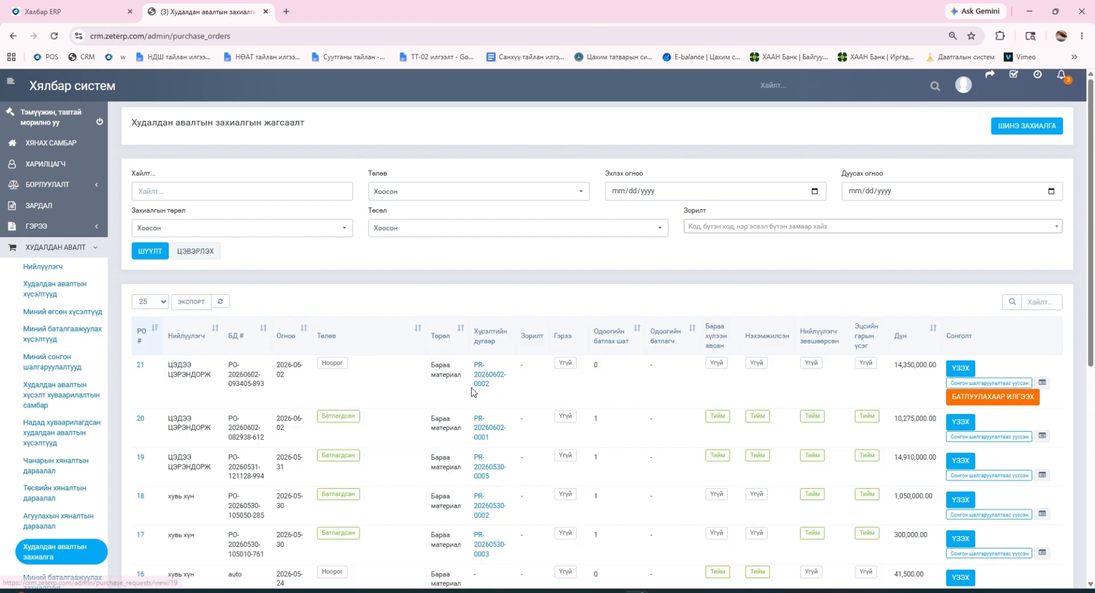
left_click(1013, 402)
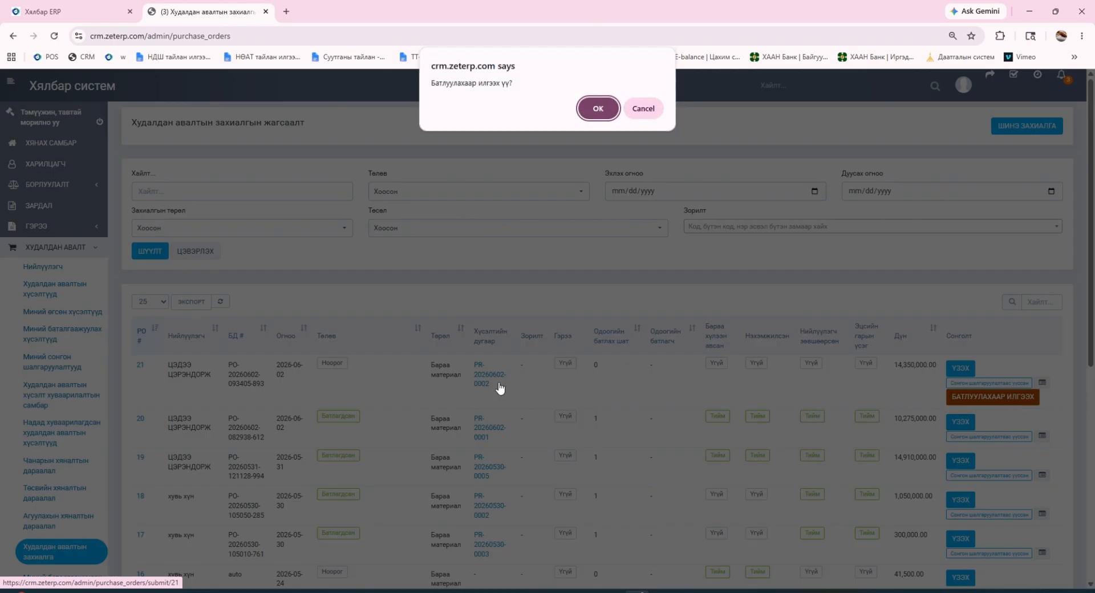
left_click(603, 113)
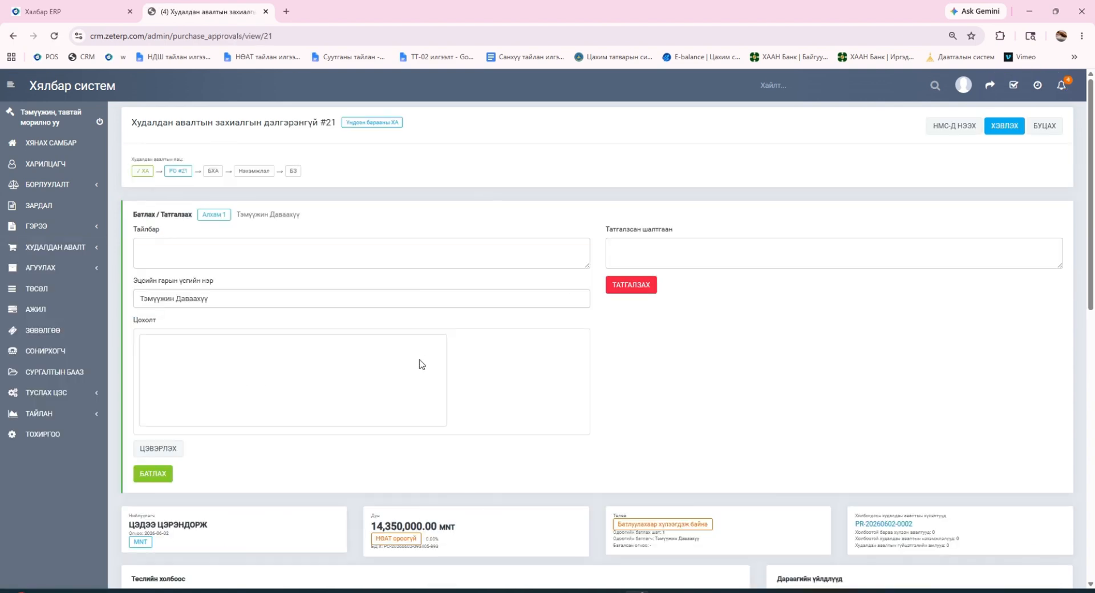
Review the submitted order's item lines, draw a signature in the Цохолт field and approve the order without a comment.
scroll(410, 364, "down", 8)
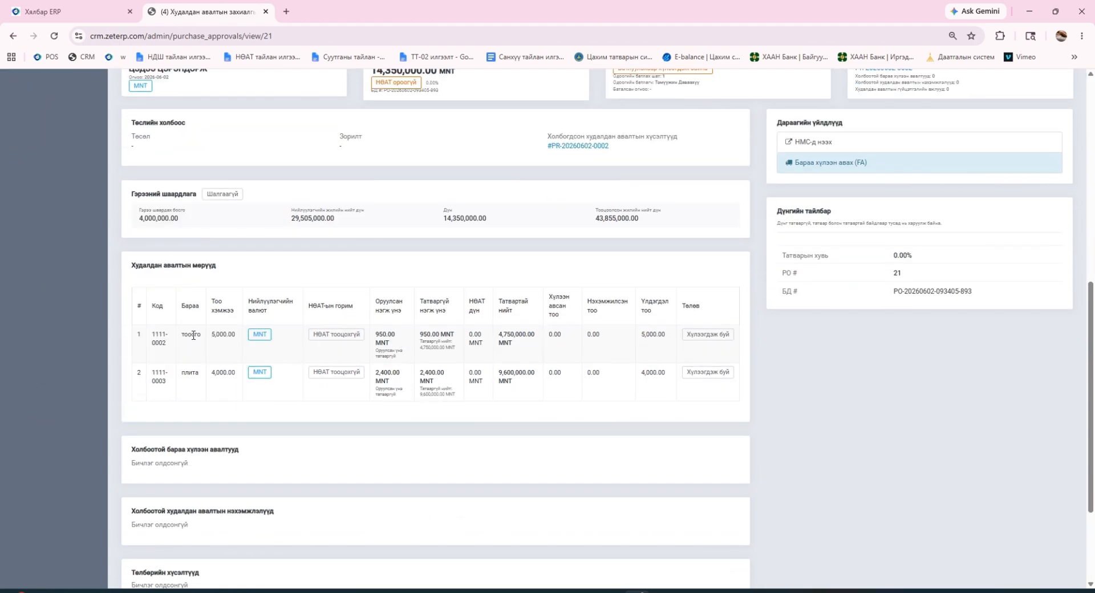
left_click_drag(194, 335, 220, 358)
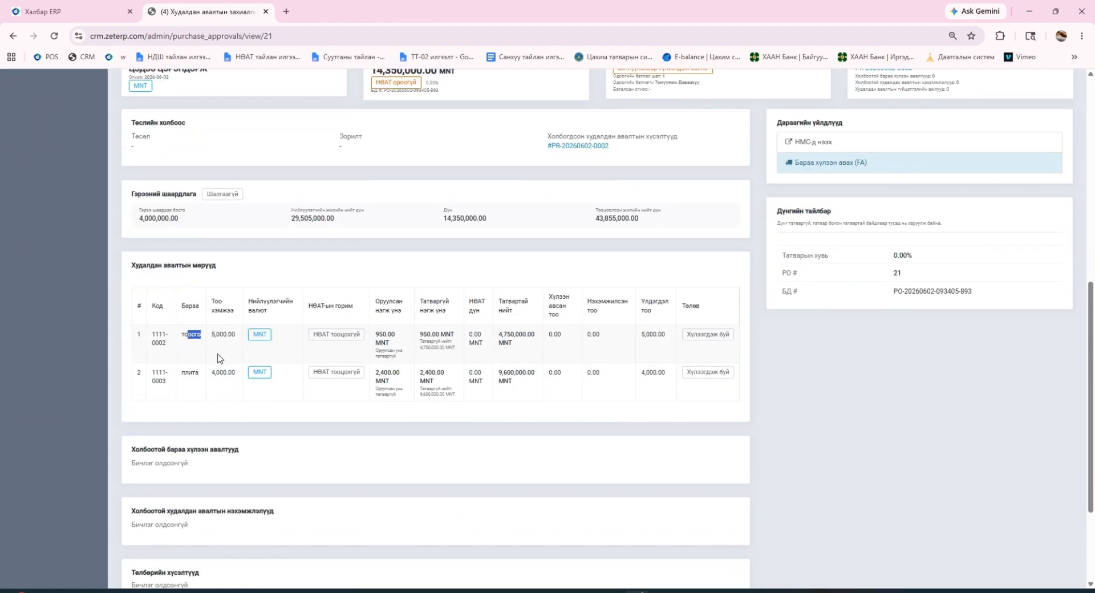
left_click(388, 342)
scroll(328, 383, "down", 3)
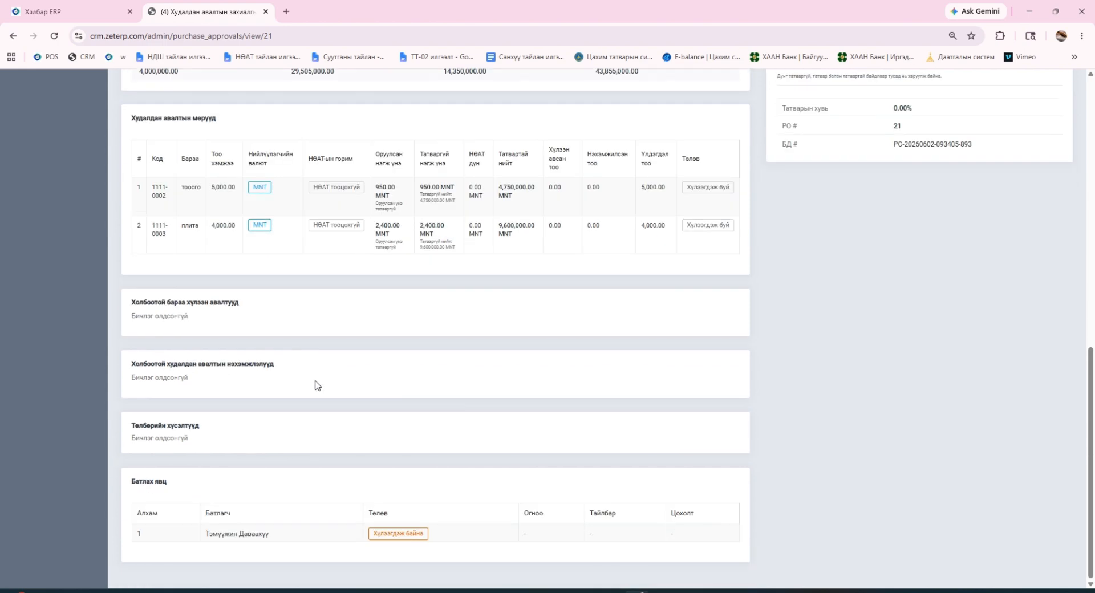
scroll(329, 371, "up", 3)
scroll(329, 362, "up", 8)
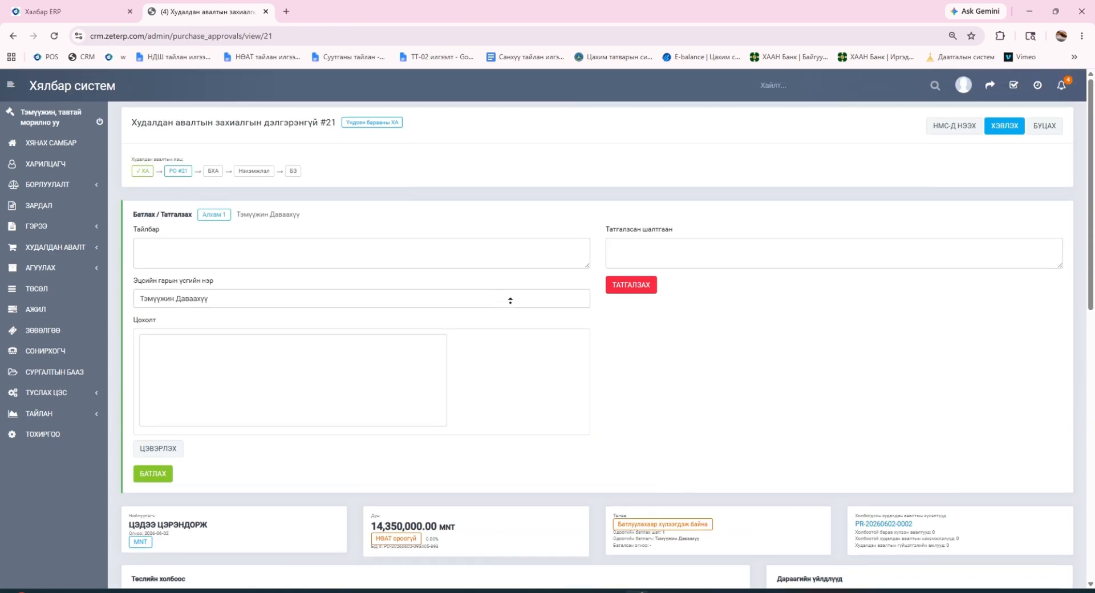
scroll(335, 361, "down", 1)
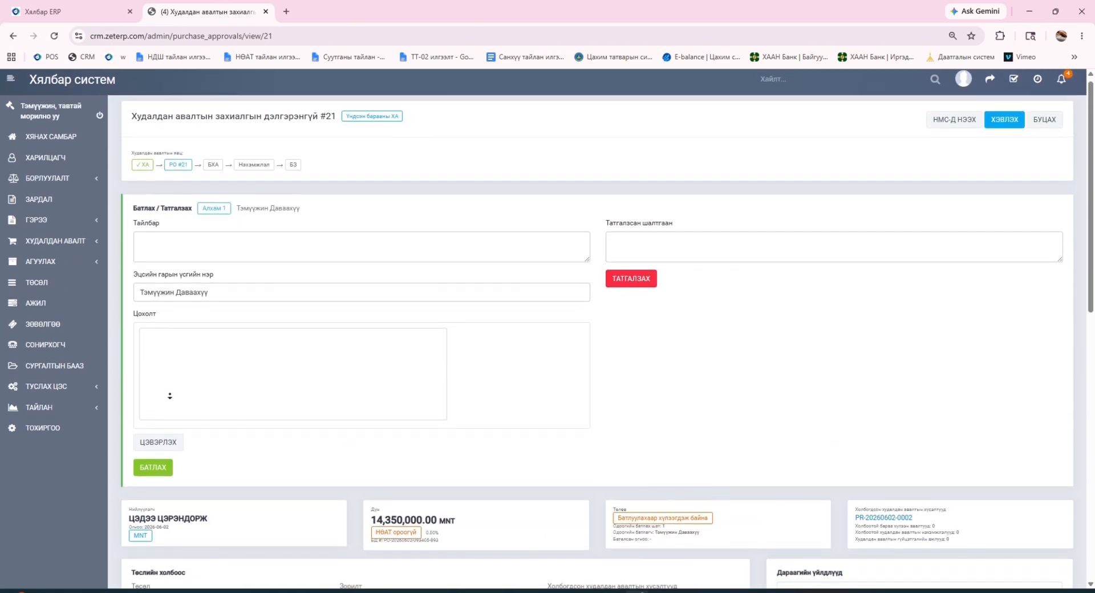
mouse_move(208, 369)
left_mouse_down()
mouse_move(308, 365)
mouse_move(361, 386)
left_mouse_up()
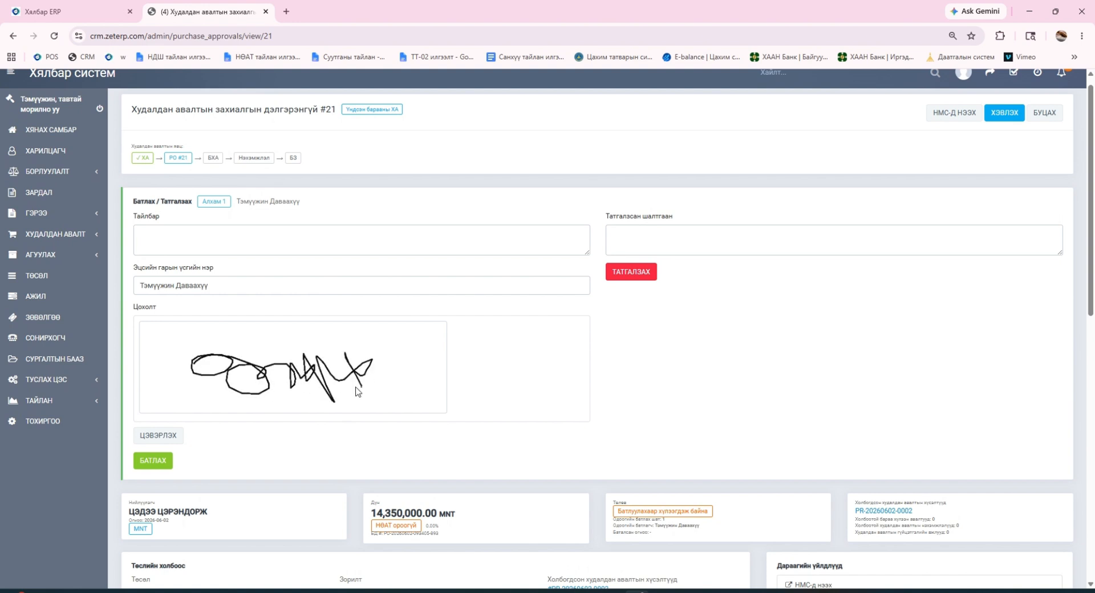
left_click(159, 463)
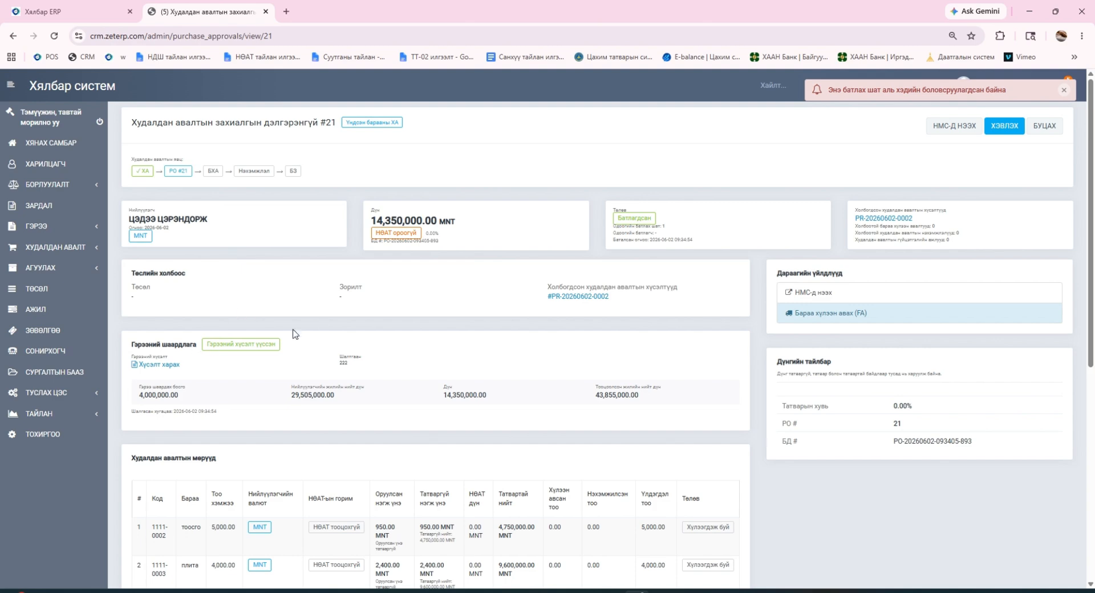
scroll(294, 335, "down", 5)
scroll(339, 334, "up", 5)
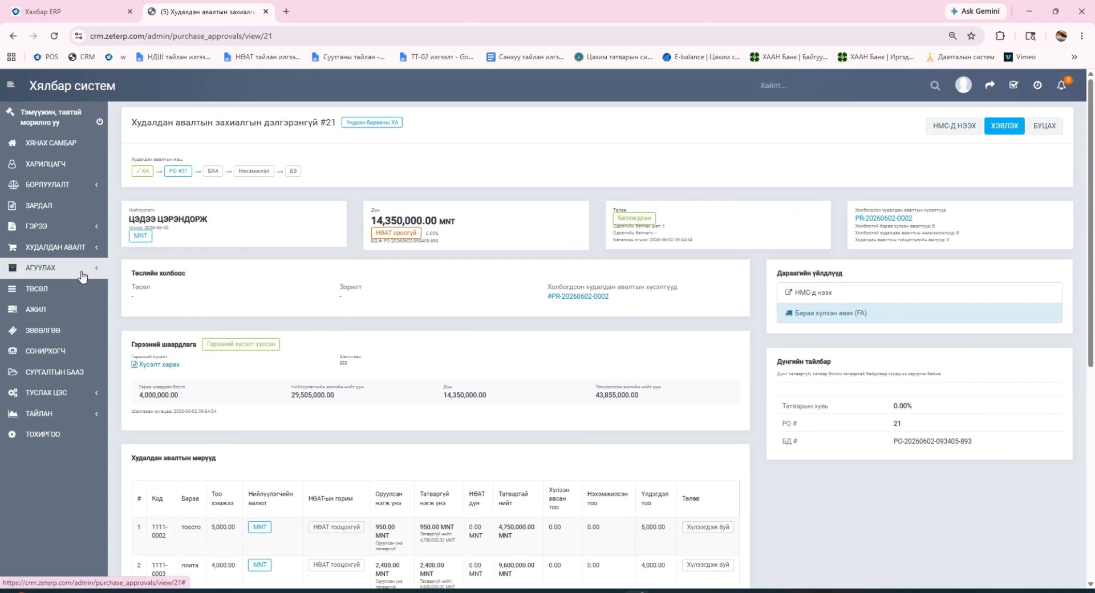
Open the warehouse shipment register, Агуулахын ачилт бүртгэл.
left_click(57, 247)
scroll(63, 325, "down", 5)
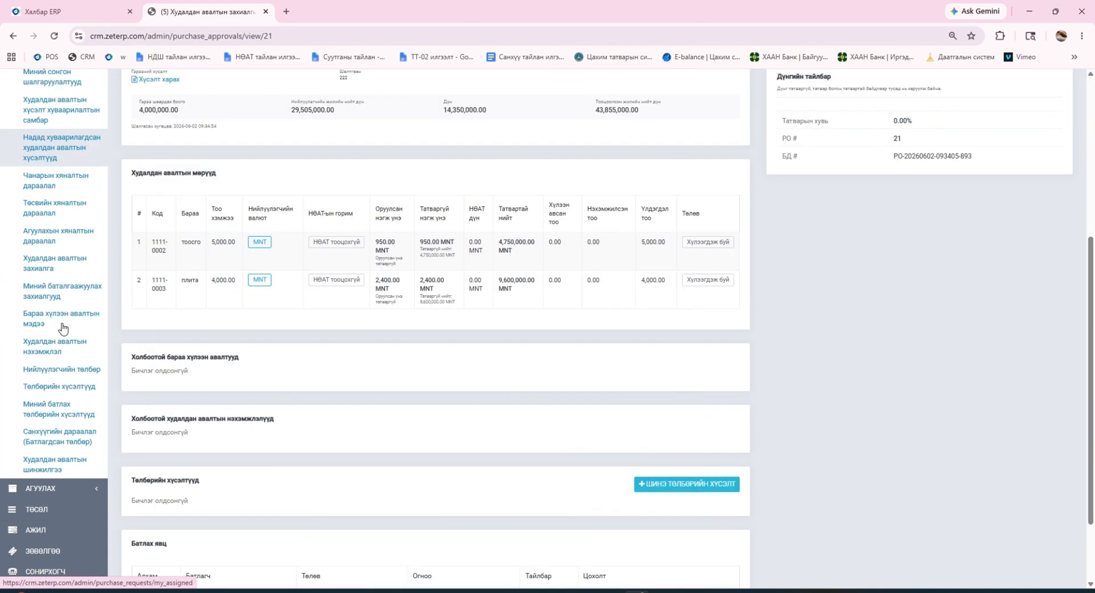
scroll(63, 325, "up", 5)
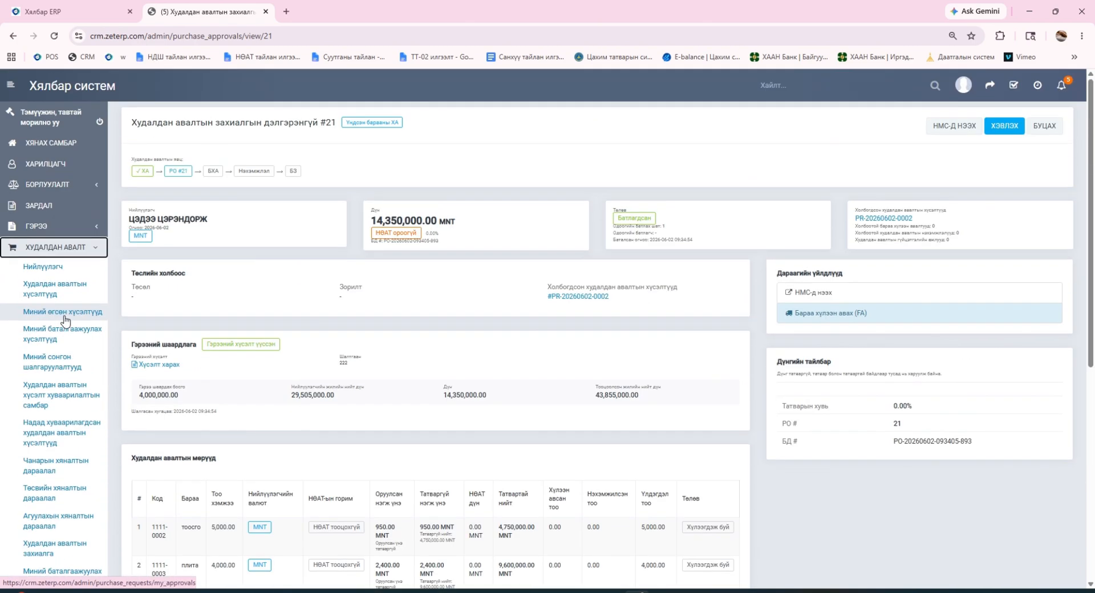
left_click(93, 249)
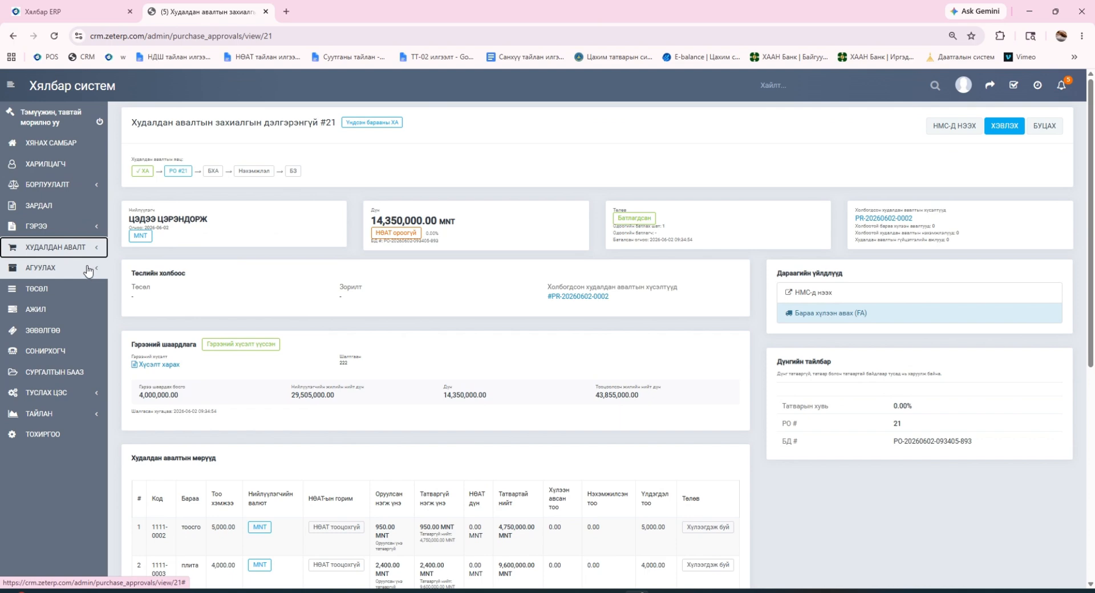
left_click(88, 268)
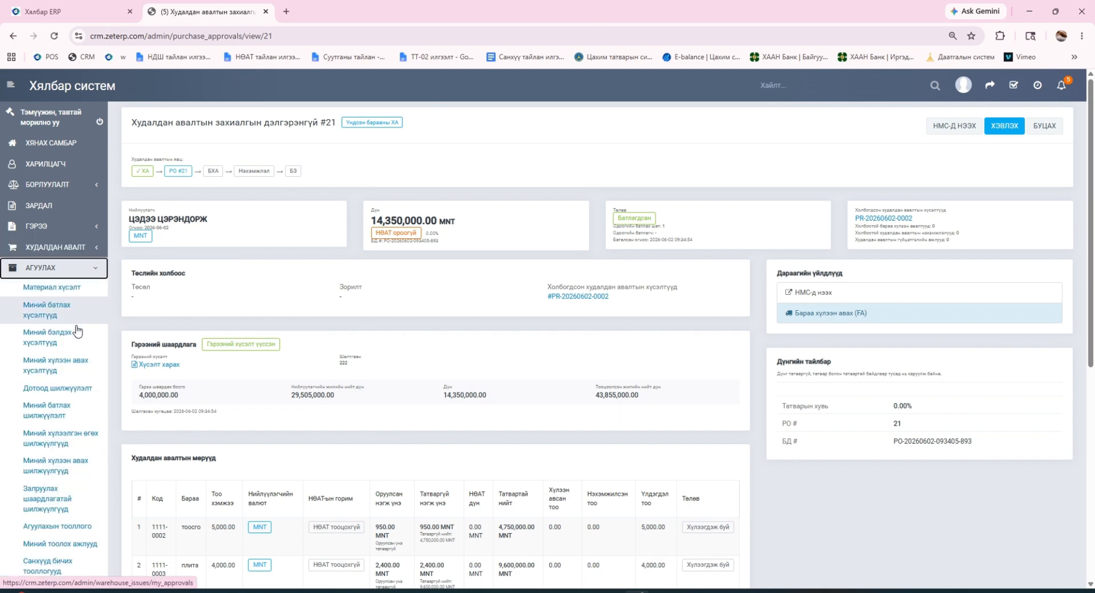
scroll(80, 330, "down", 6)
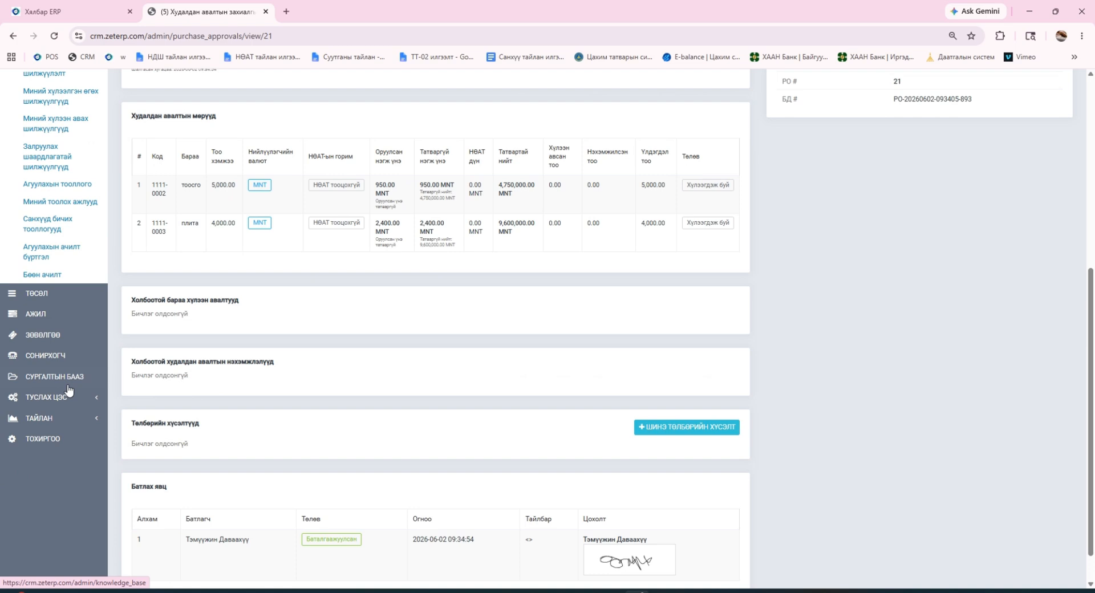
left_click(64, 257)
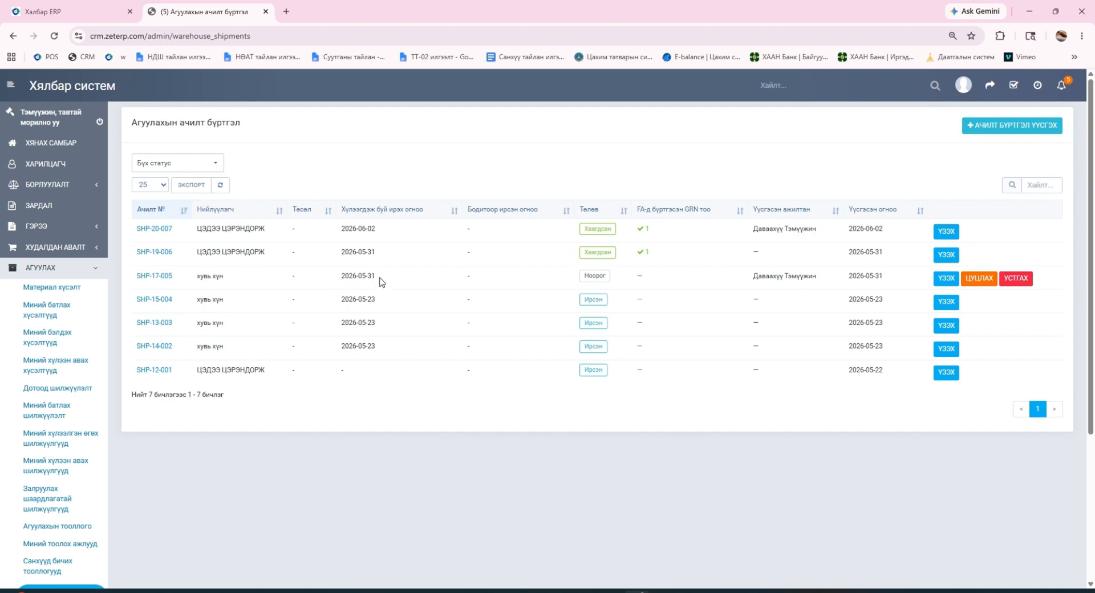
Create a shipment record for the approved order with expected arrival 2026-06-02 and transport reference 45875, and check its FA receipt readiness.
left_click(1006, 130)
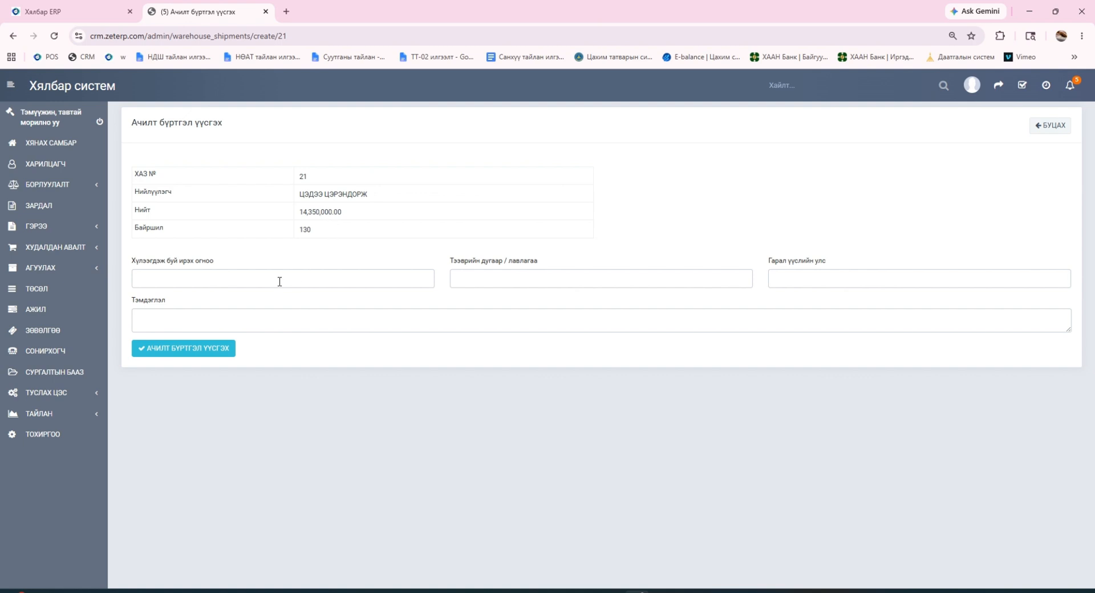
left_click(259, 282)
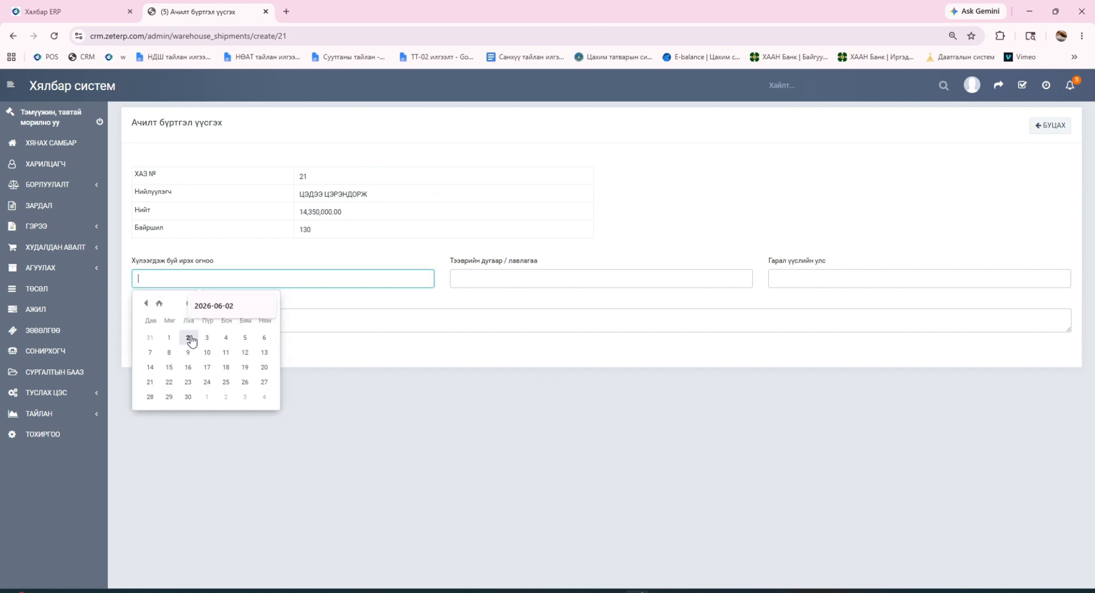
left_click(188, 339)
left_click(546, 275)
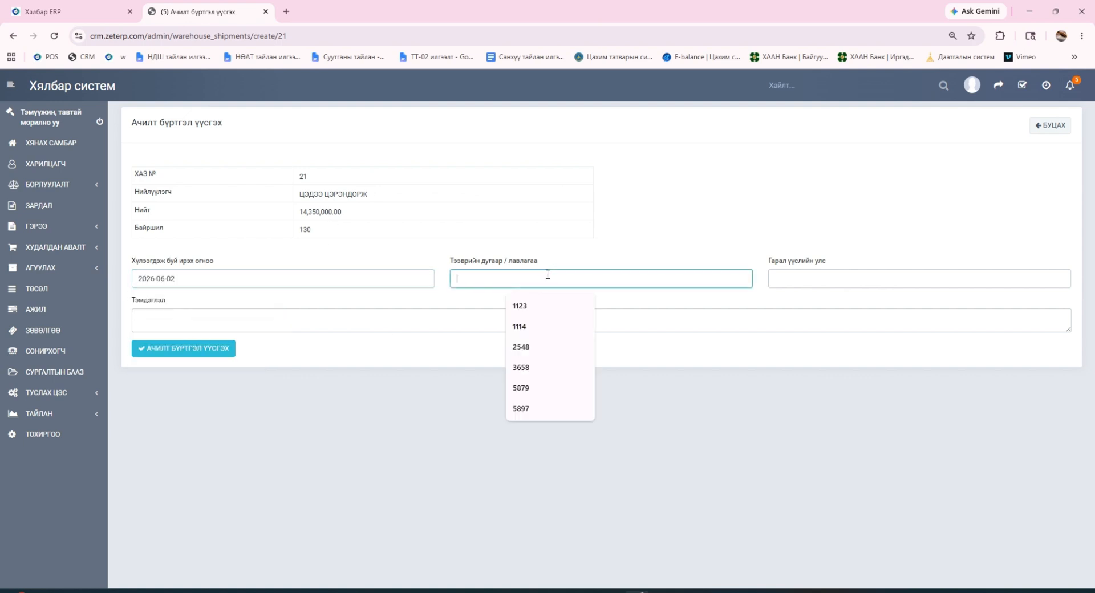
type("45875")
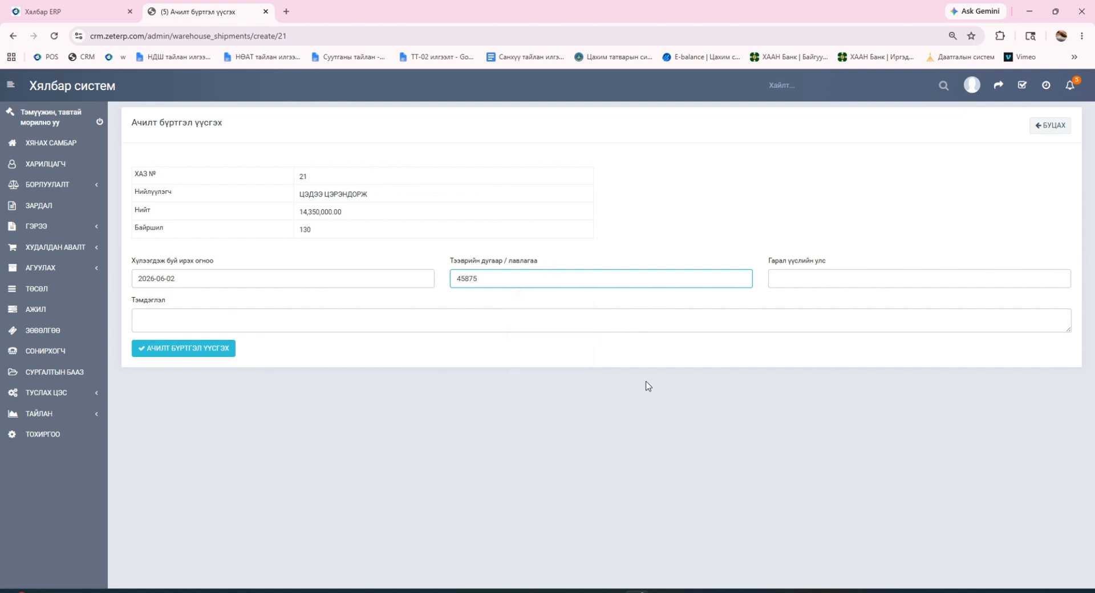
left_click(217, 349)
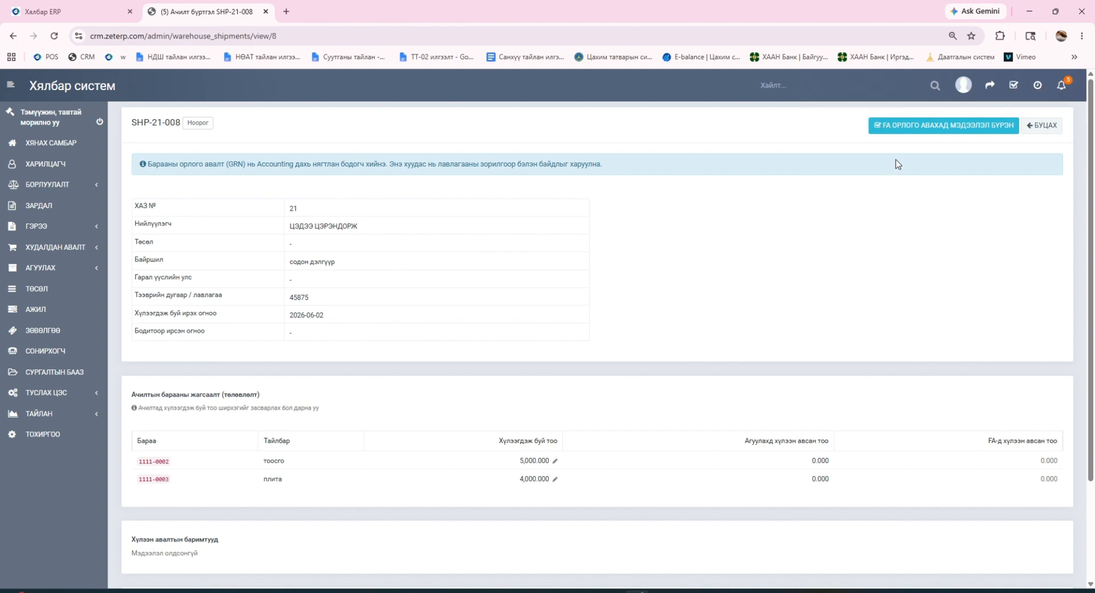
left_click(971, 130)
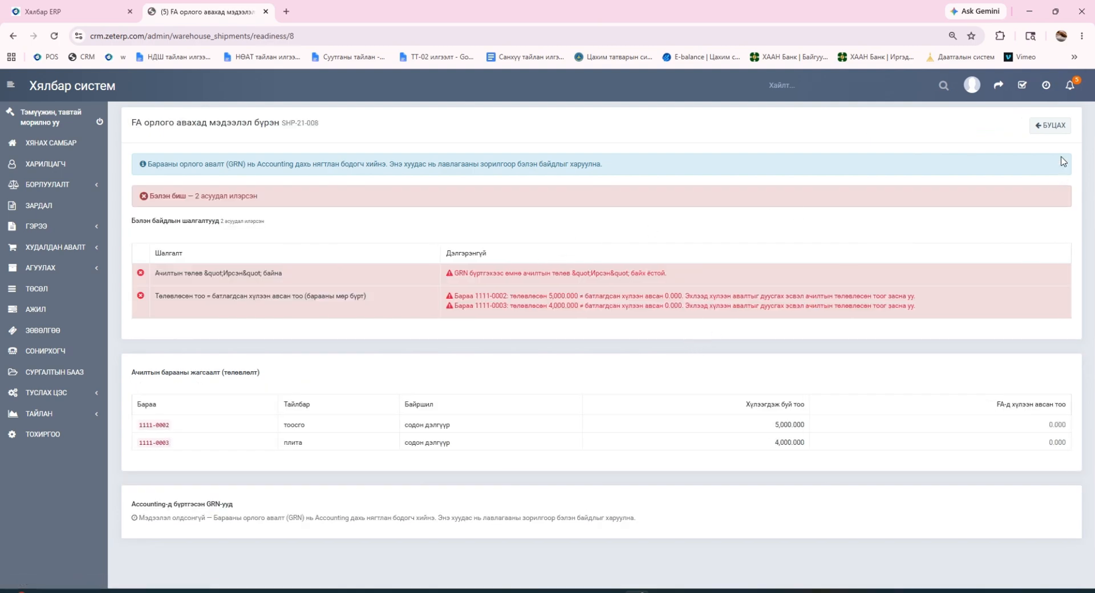
left_click(1056, 125)
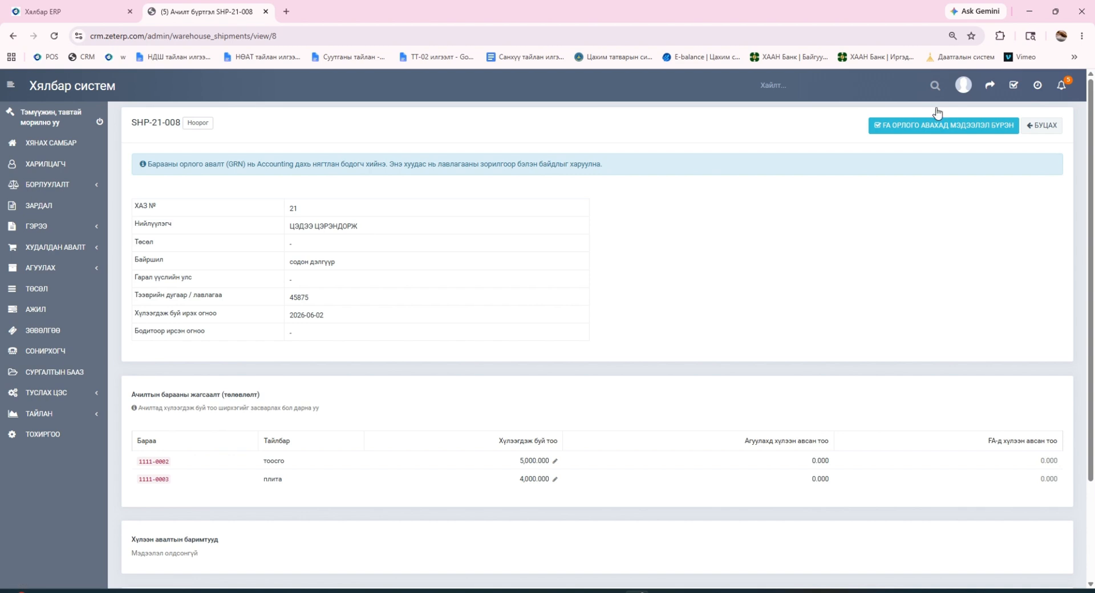
Sign out and sign back in as the warehouse employee with the saved e-mail and password.
left_click(963, 85)
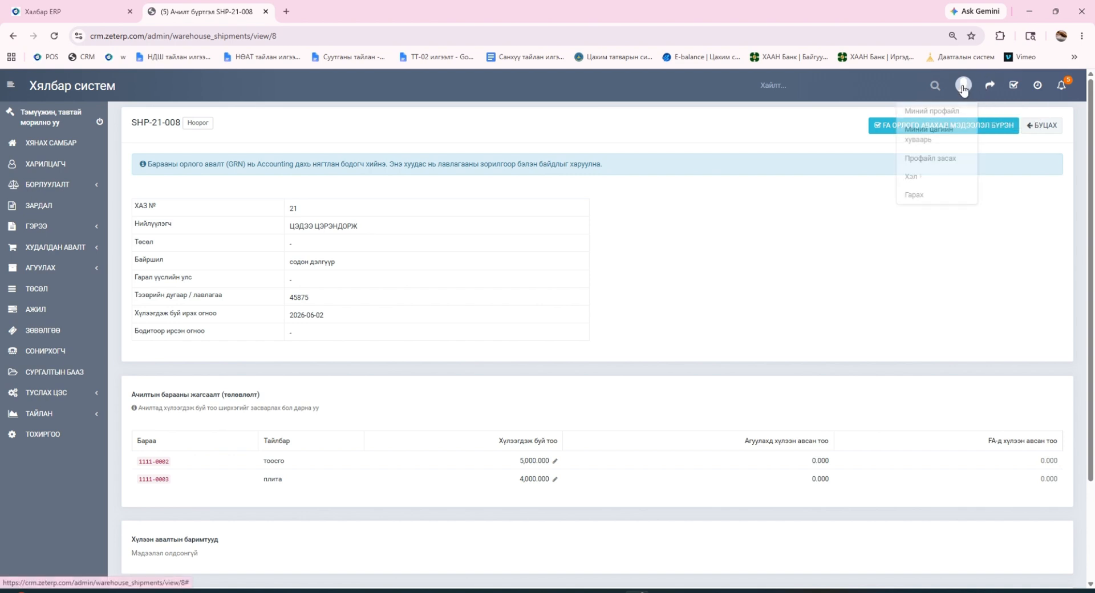
left_click(914, 195)
left_click(564, 218)
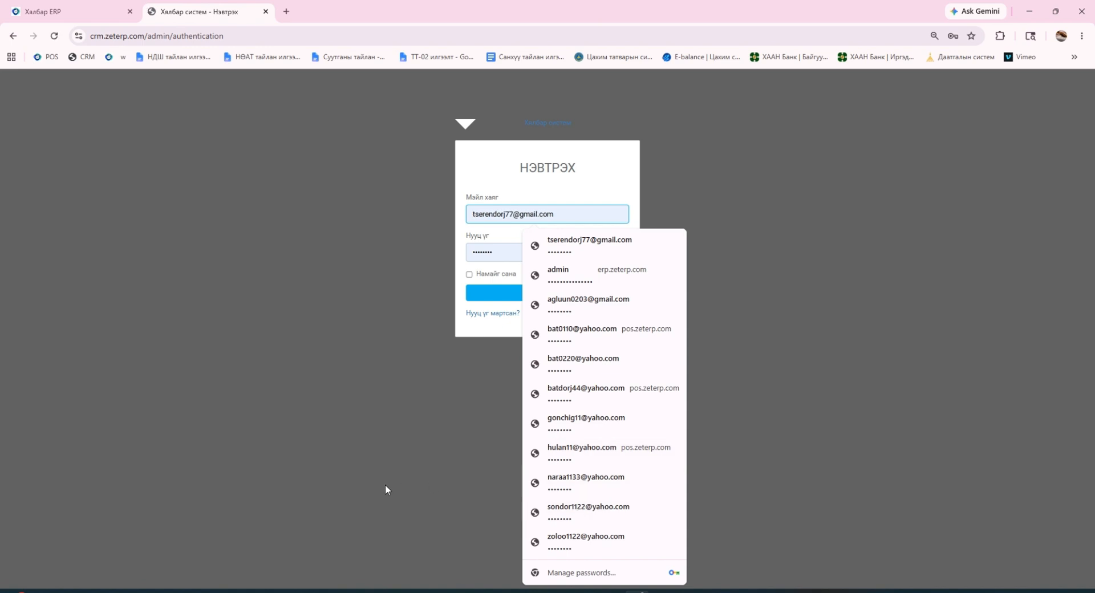
left_click(555, 509)
left_click(550, 292)
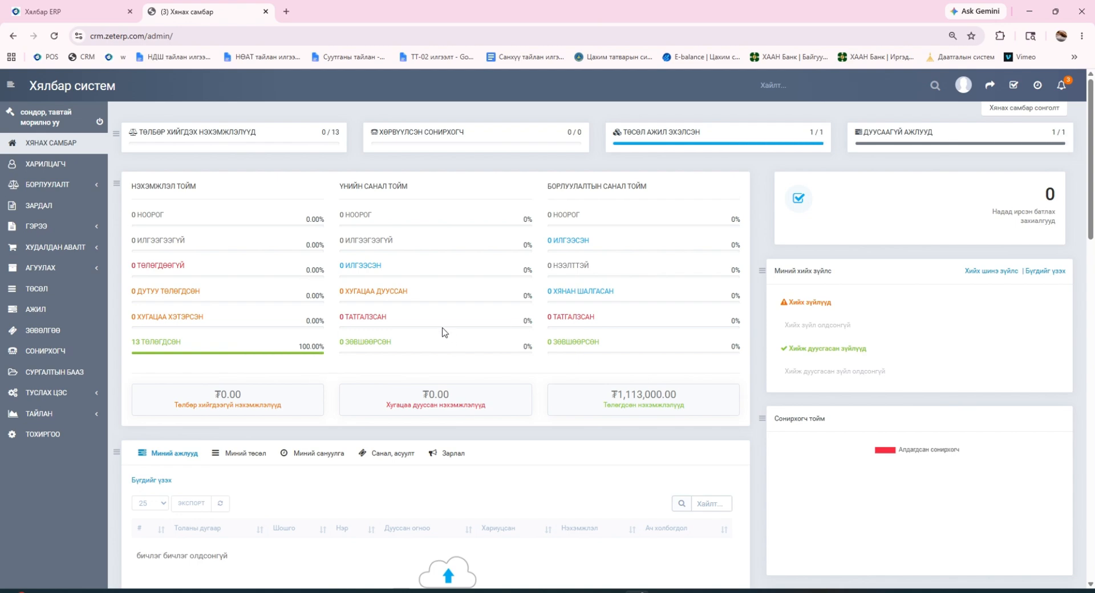
Open the newest draft shipment from the warehouse shipment register, Агуулахын ачилт бүртгэл.
left_click(86, 267)
scroll(71, 398, "down", 4)
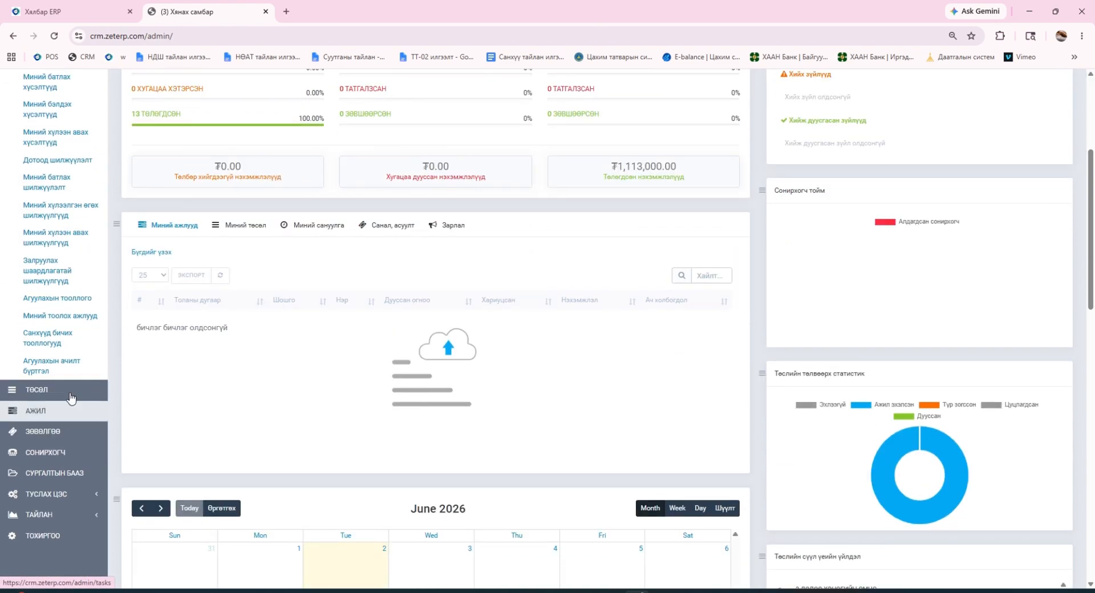
left_click(60, 365)
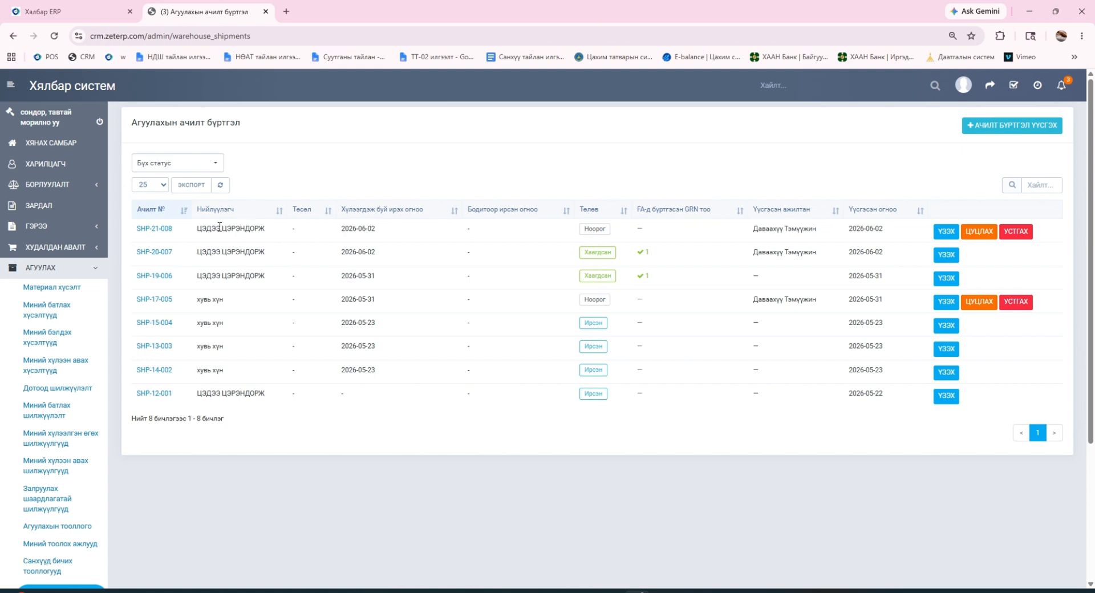
left_click(155, 228)
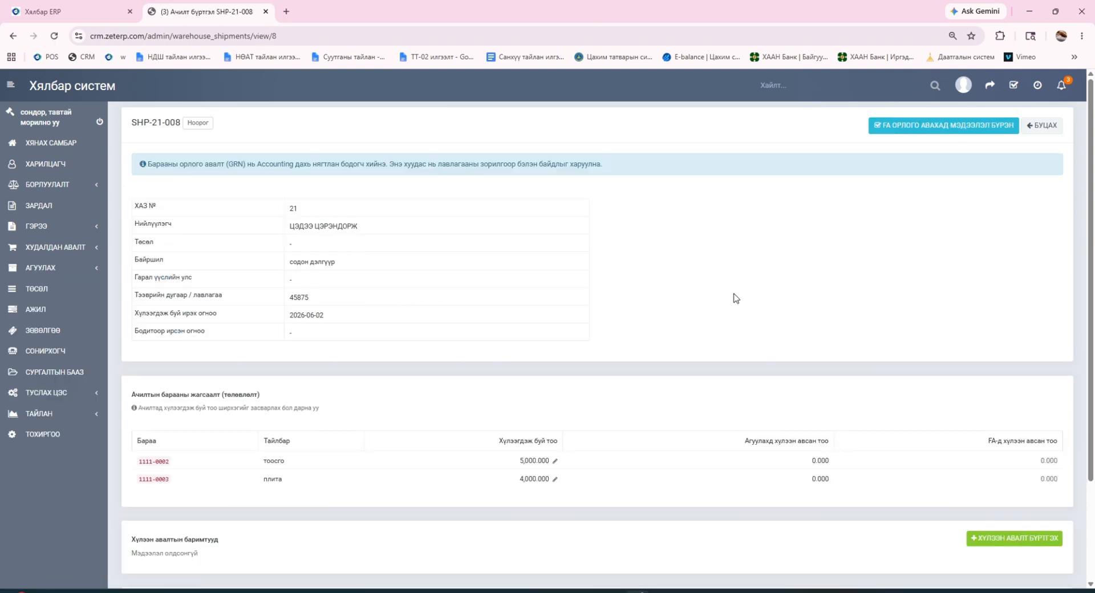
Register a goods receipt for the shipment with received quantities of 5000 for тоосго and 4000 for плита, and save it as a draft.
scroll(792, 290, "down", 2)
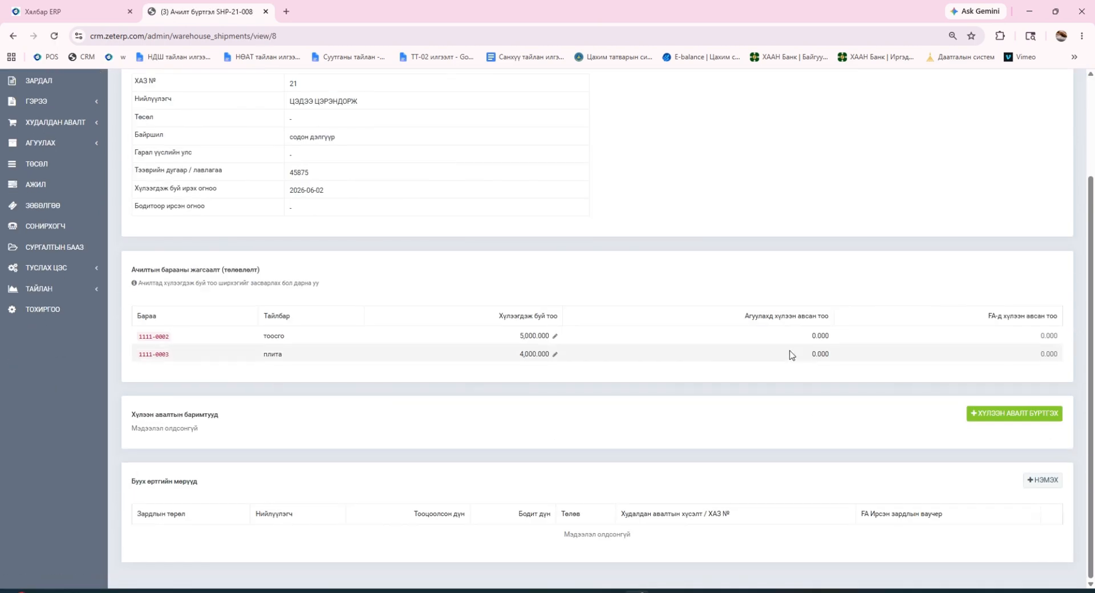
left_click(1011, 415)
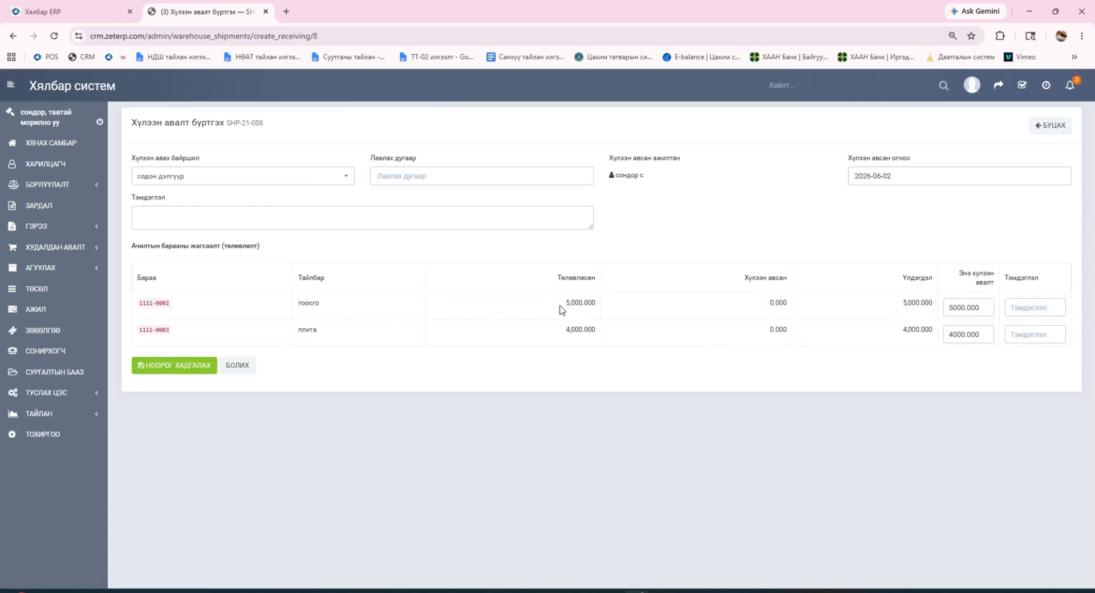
left_click_drag(559, 309, 605, 311)
double_click(300, 330)
left_click_drag(981, 308, 925, 301)
type("5")
left_click_drag(982, 334, 909, 329)
type("4")
left_click(1033, 331)
left_click(176, 370)
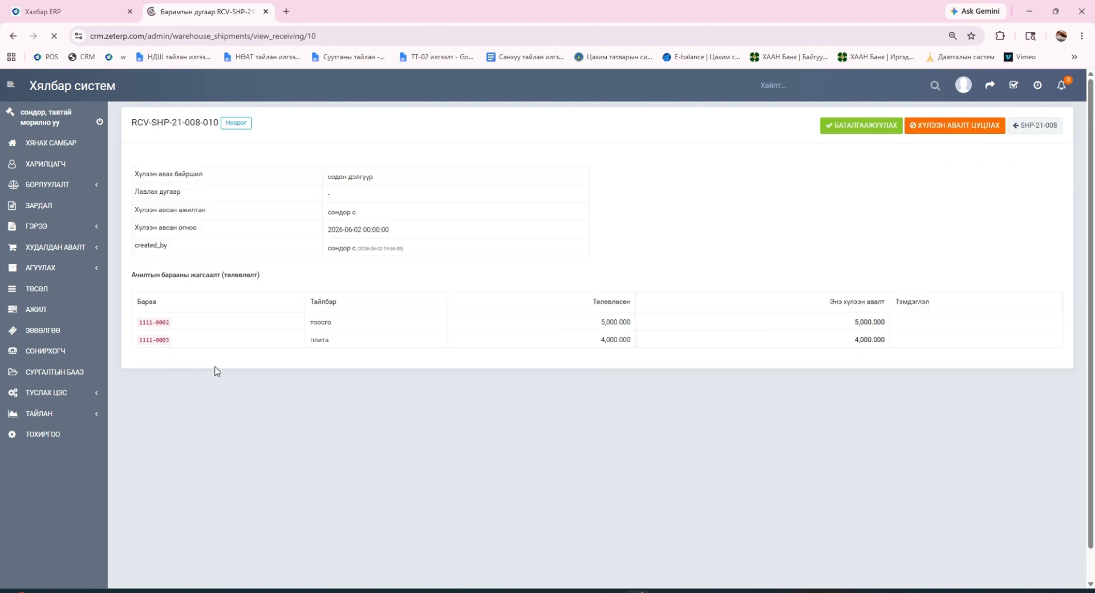
Confirm the draft goods receipt and return to its shipment record.
left_click(868, 133)
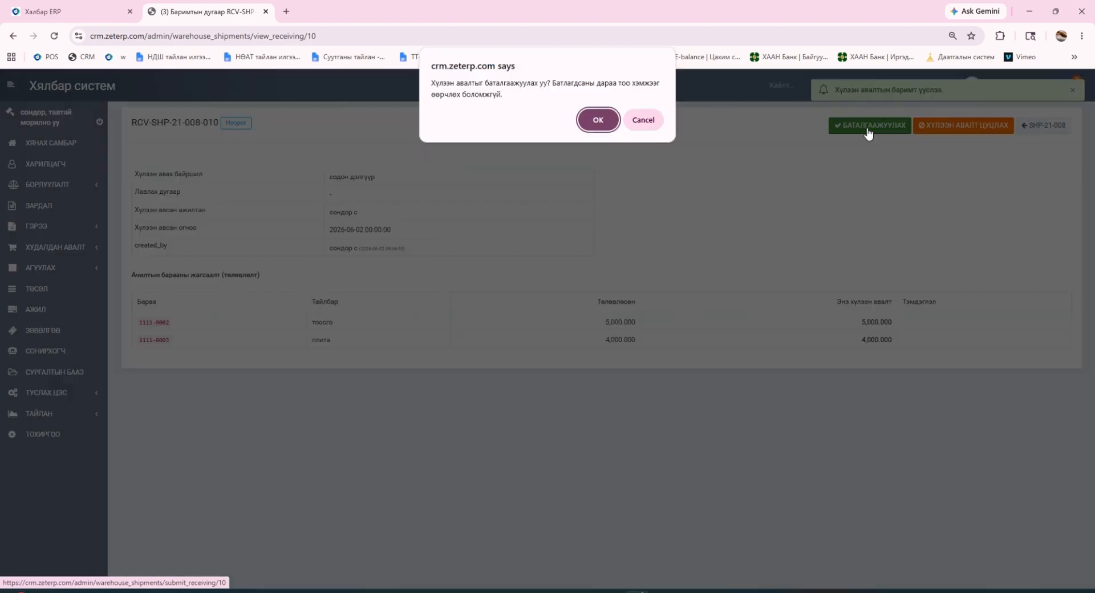
left_click(597, 118)
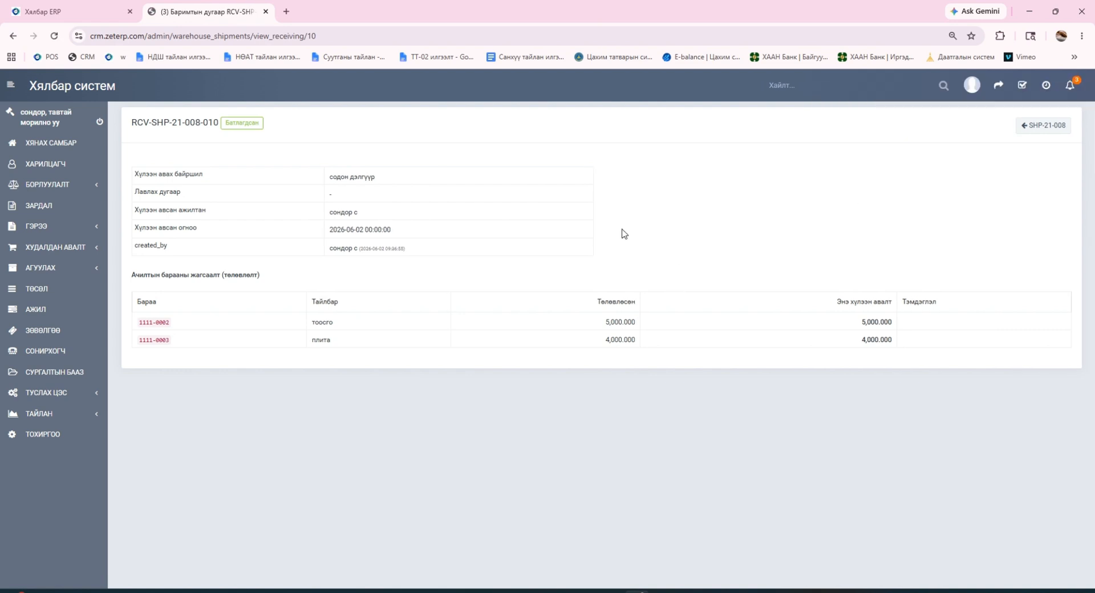
left_click(1030, 126)
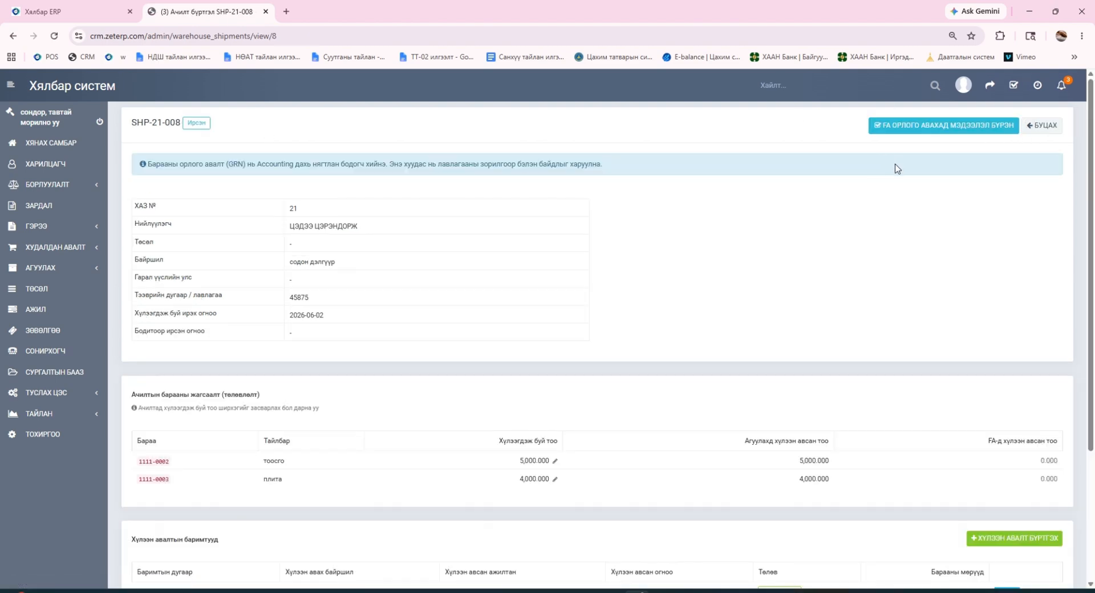
Check the shipment's FA receipt readiness and mark it as ready for FA receipt.
scroll(889, 188, "down", 3)
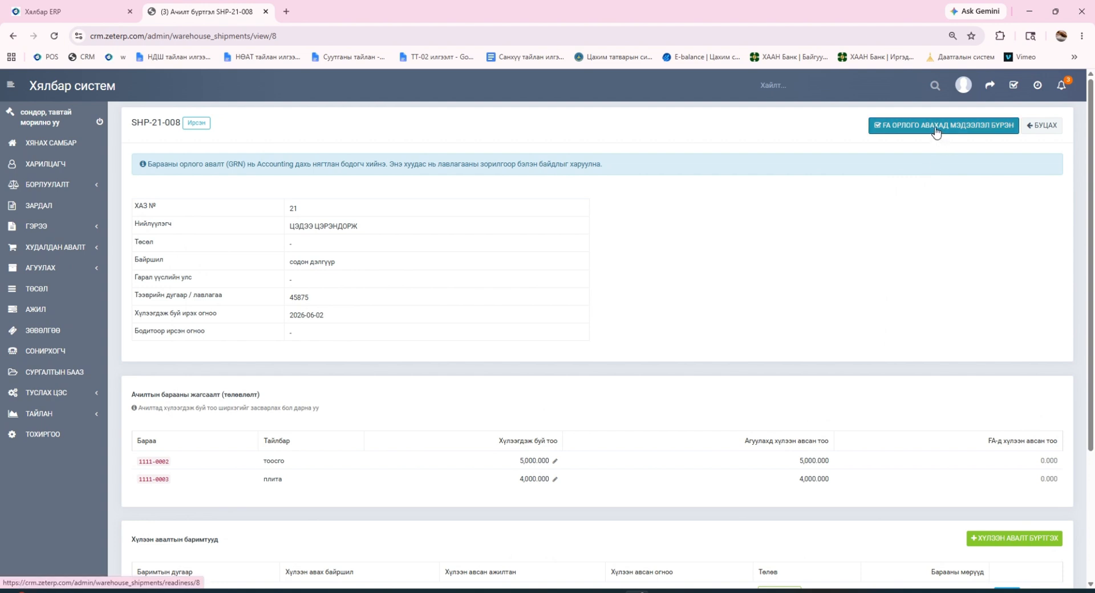
left_click(935, 132)
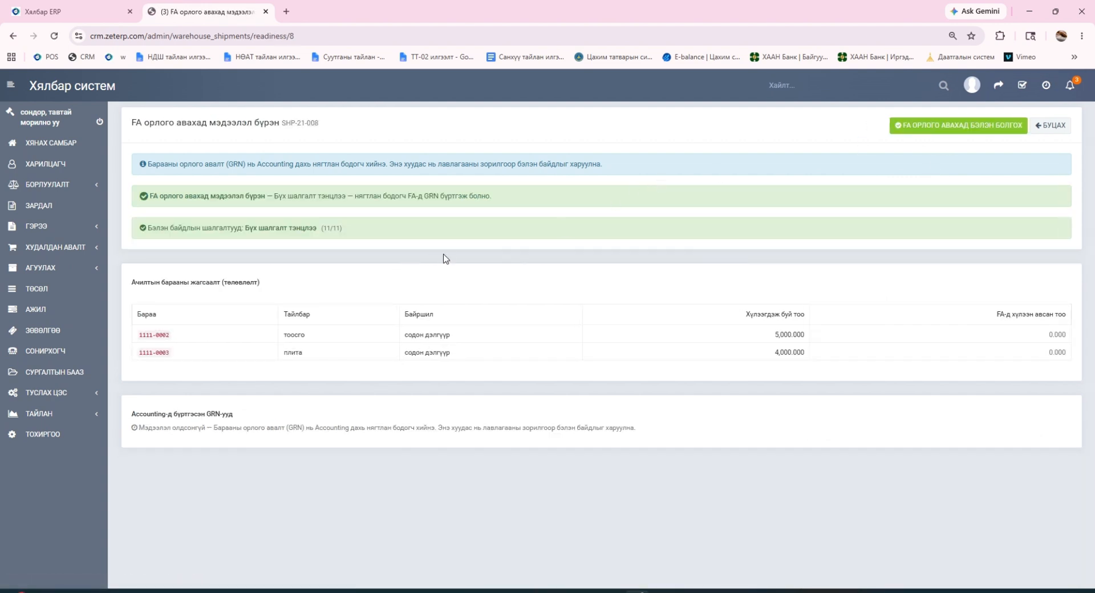
left_click(931, 132)
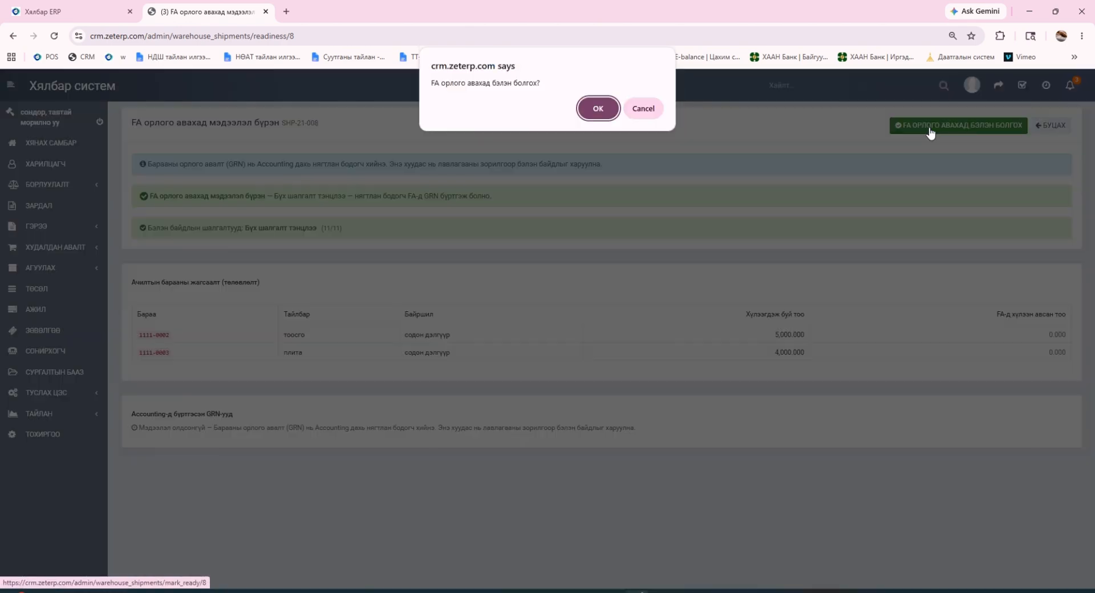
left_click(599, 110)
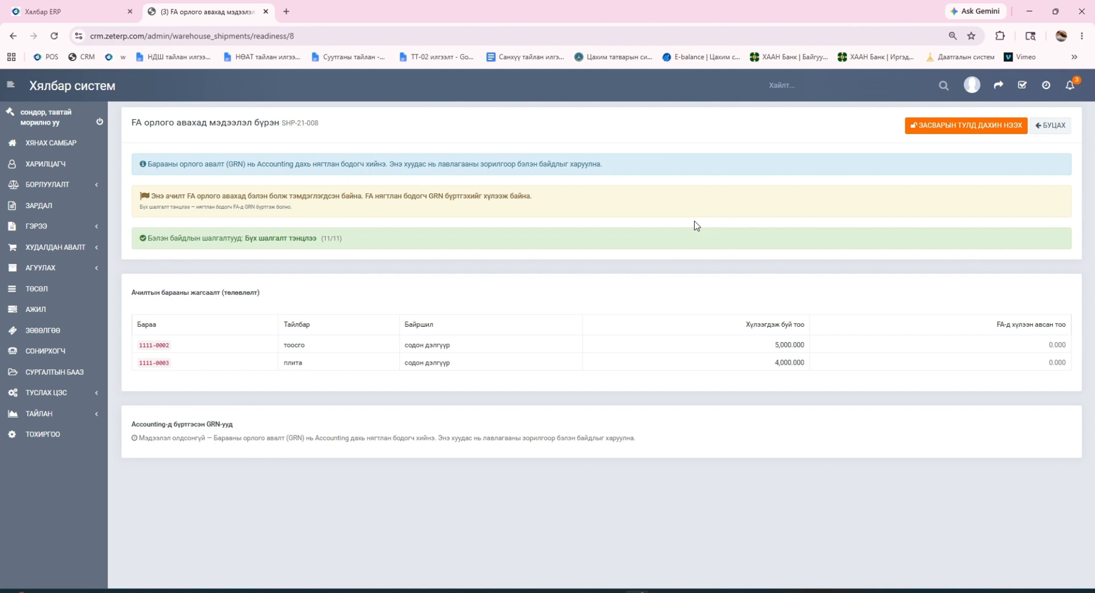
Open the accounting ERP at erp.zeterp.com in a new browser tab and sign in with the accountant's saved e-mail and password.
left_click(286, 12)
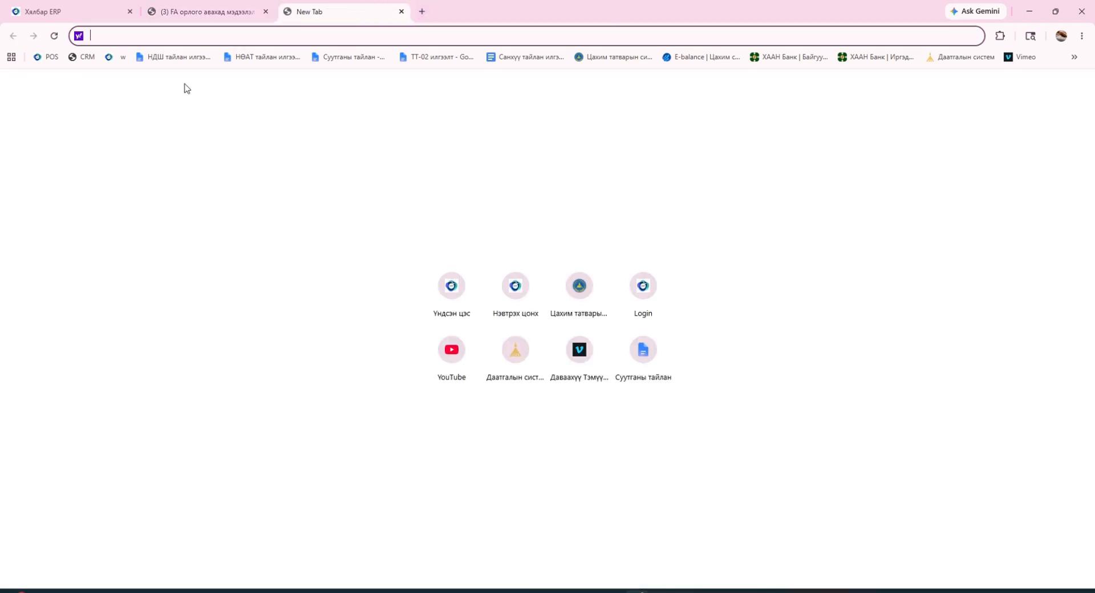
left_click(113, 58)
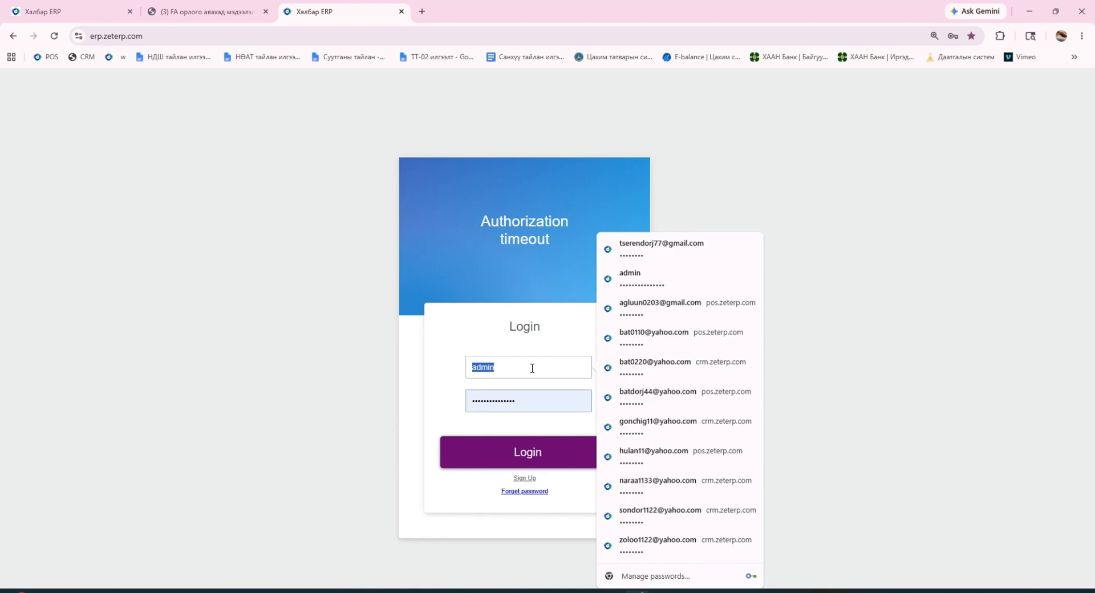
key("Escape")
left_click(525, 369)
left_click(672, 244)
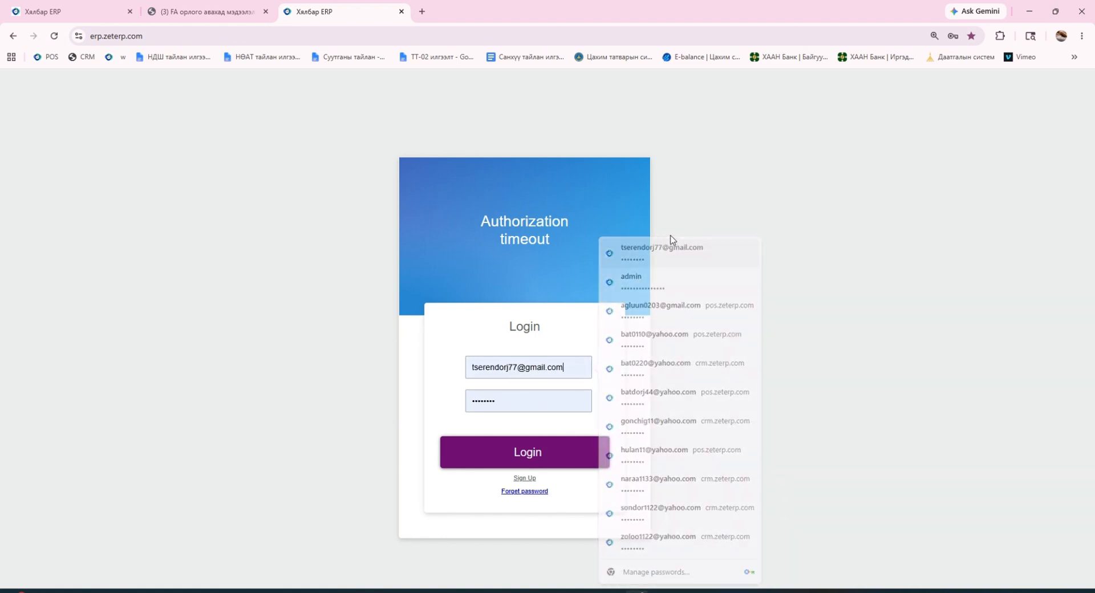
left_click(527, 455)
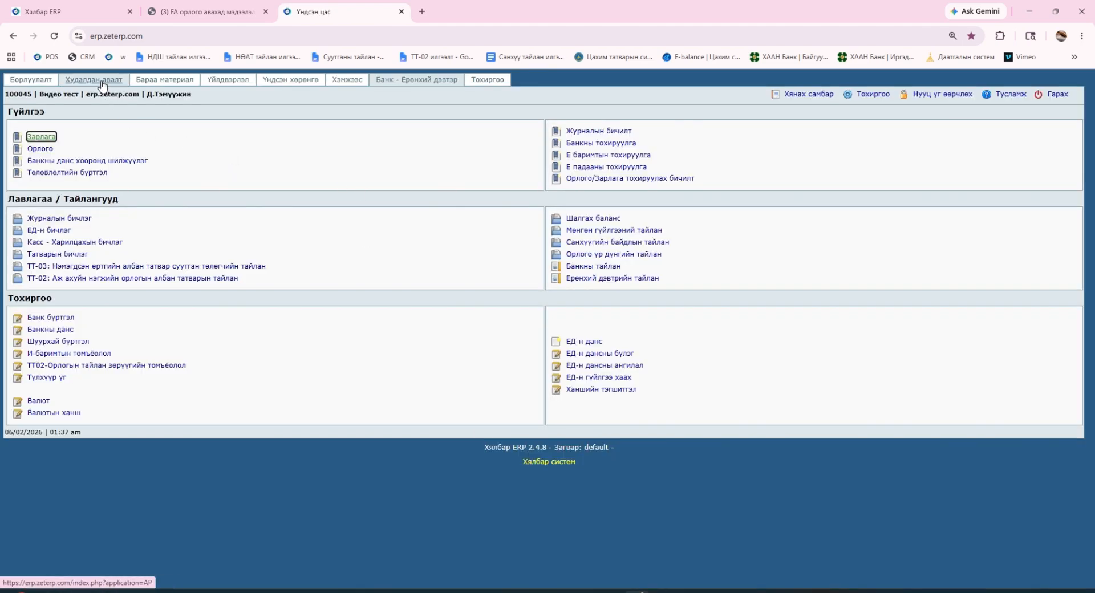
Find the newest 06/02/2026 order among the outstanding purchase orders, Гүйлгээ хийгдээгүй ХА-н захиалгууд, and open its goods receiving form.
left_click(103, 81)
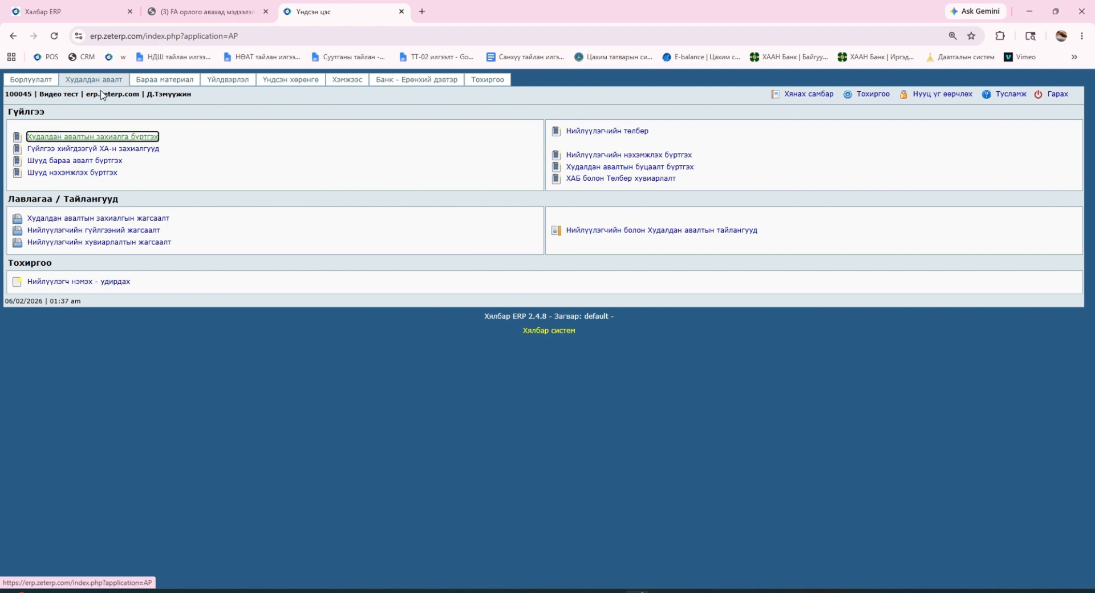
left_click(98, 149)
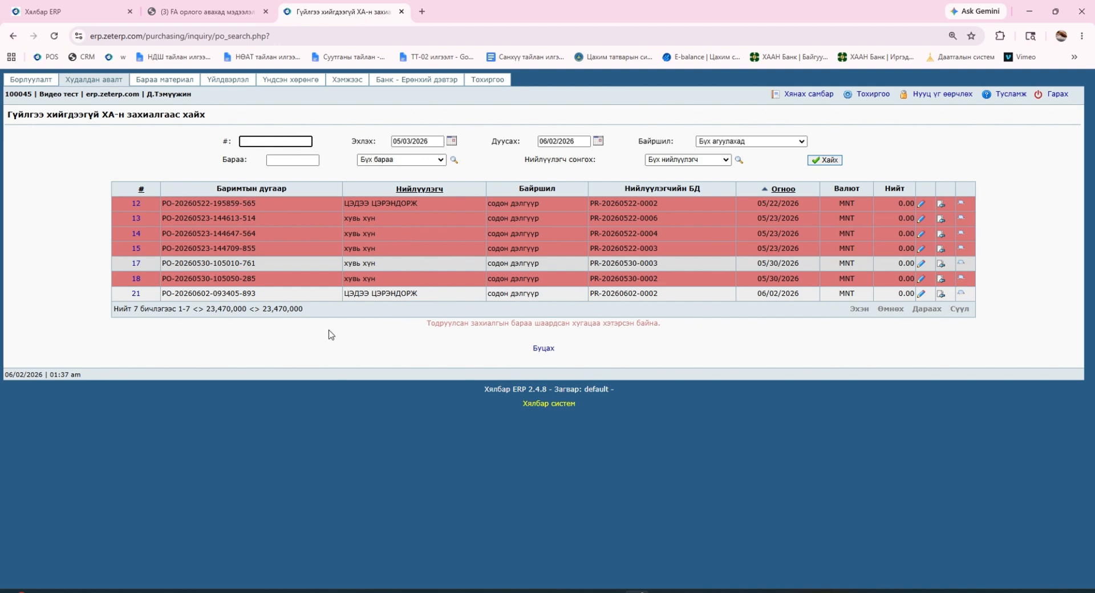
left_click_drag(349, 293, 419, 301)
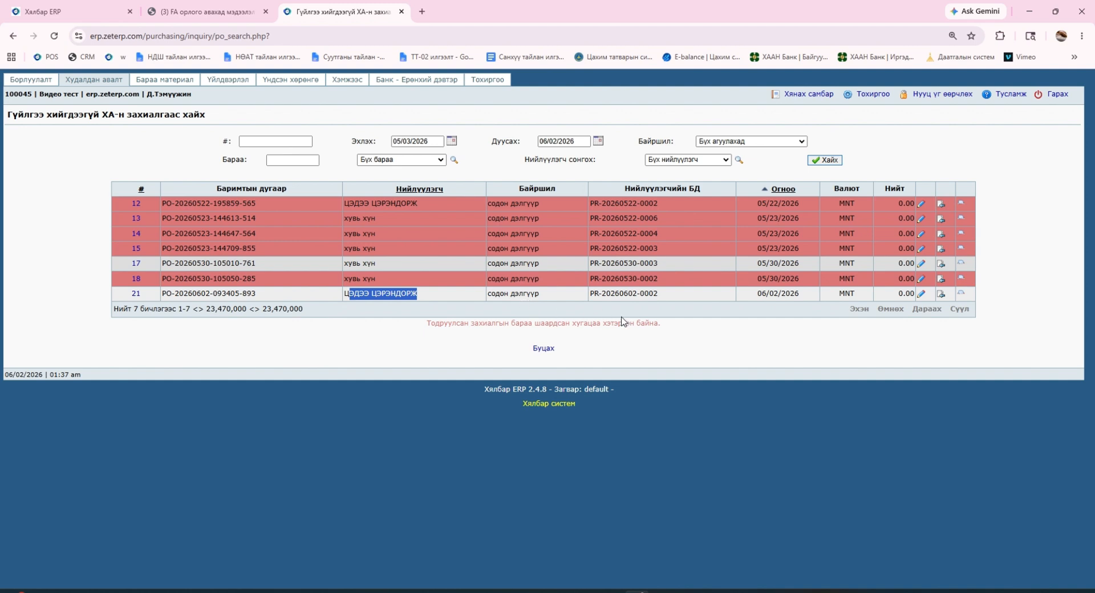
left_click(941, 294)
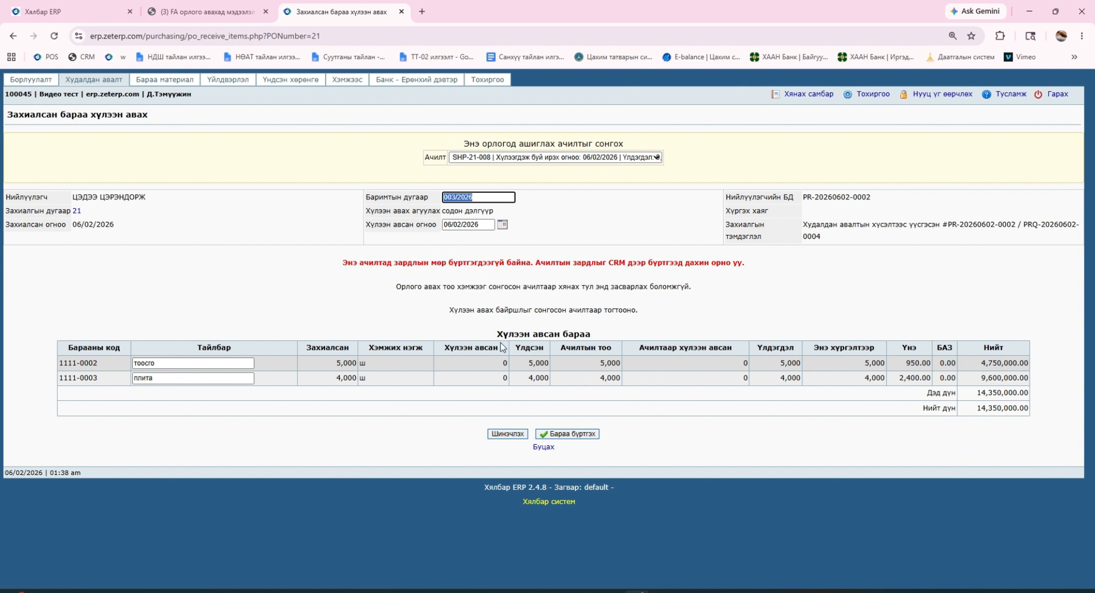
Check the ordered quantities of тоосго and плита, and register the goods receipt against shipment SHP-21-008.
left_click(319, 367)
left_click_drag(318, 367, 374, 365)
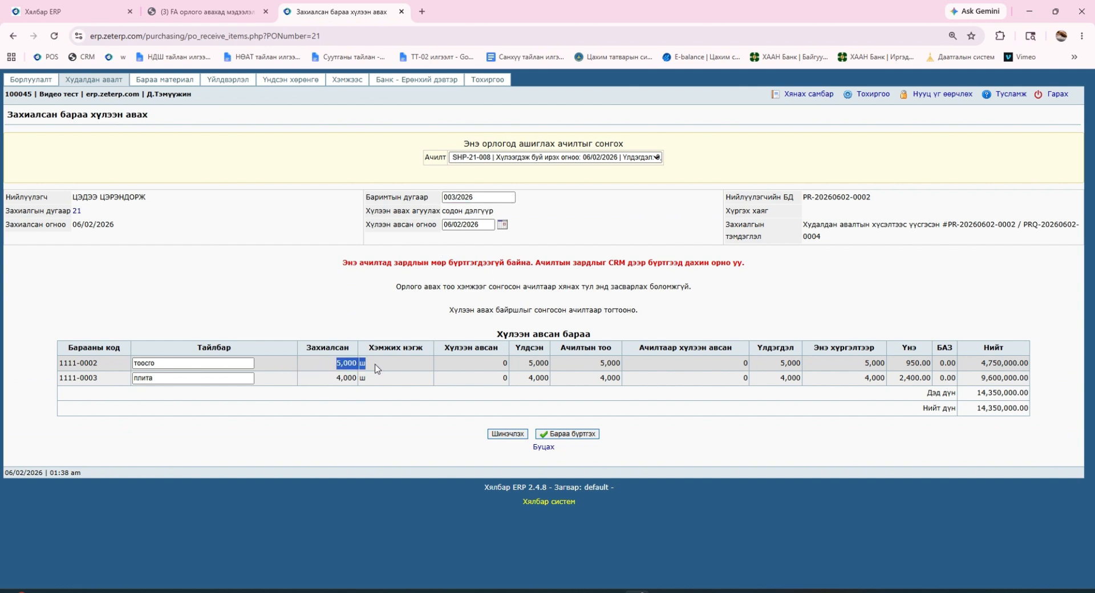
left_click_drag(308, 380, 388, 380)
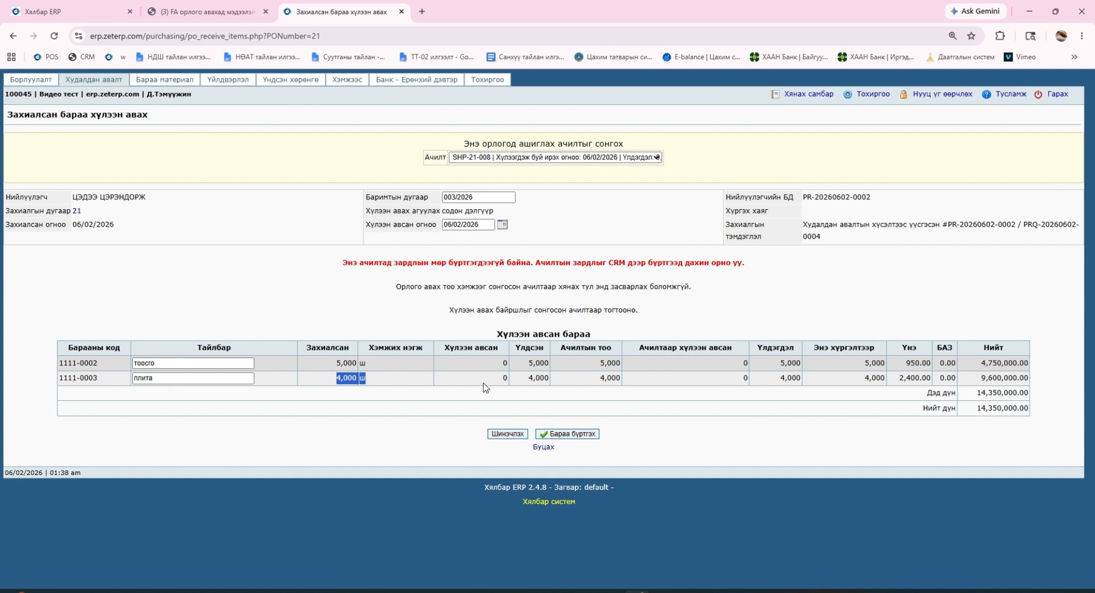
left_click(579, 434)
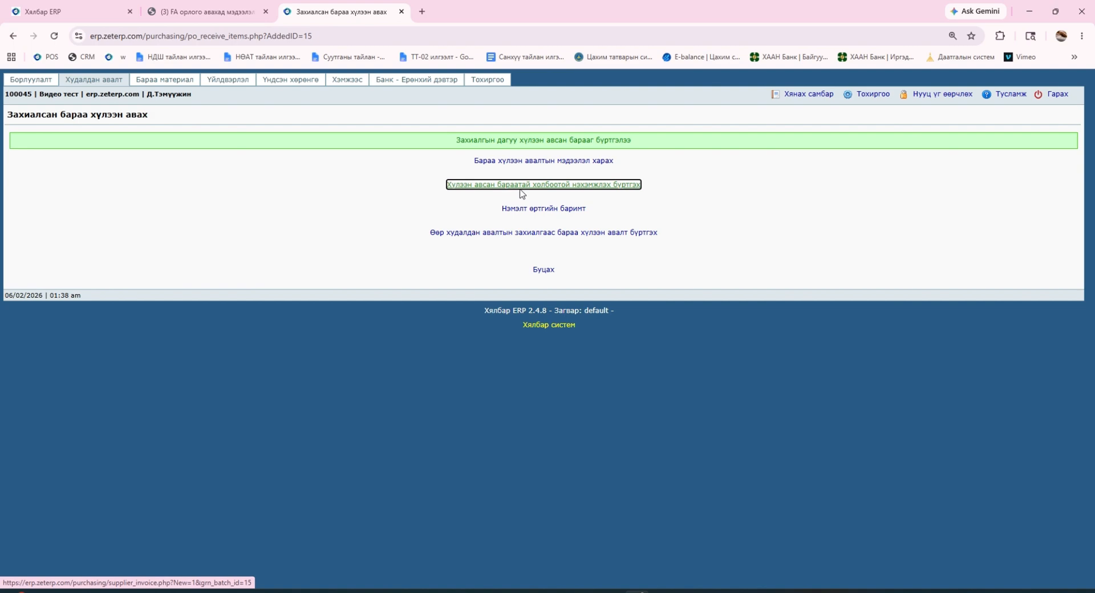
Register a supplier invoice for the received goods, adding the тоосго and плита lines and supplier reference 257425575.
left_click(601, 186)
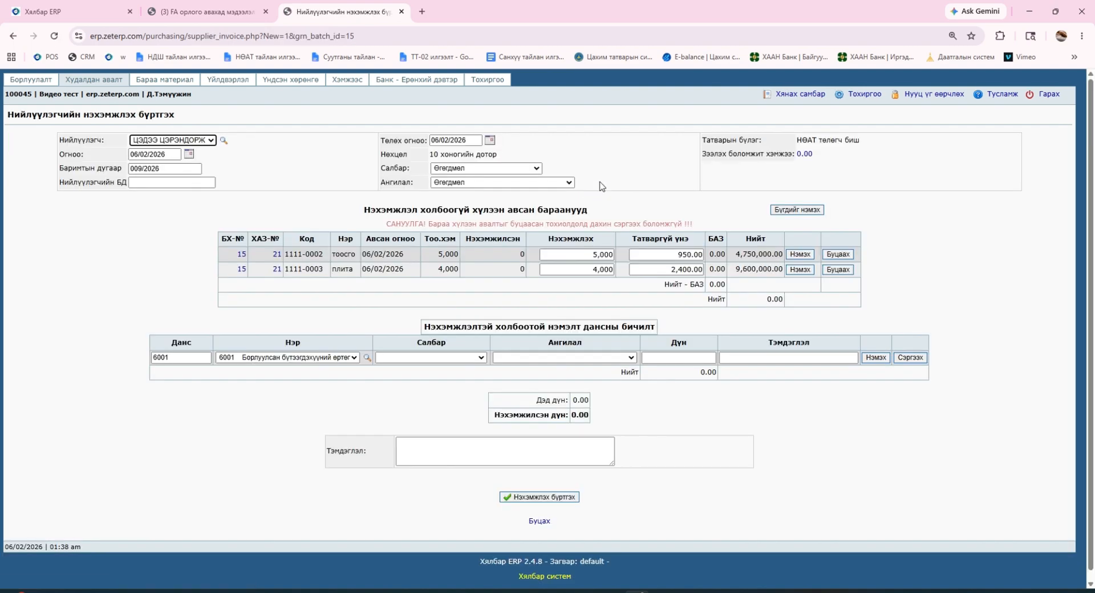
left_click(800, 256)
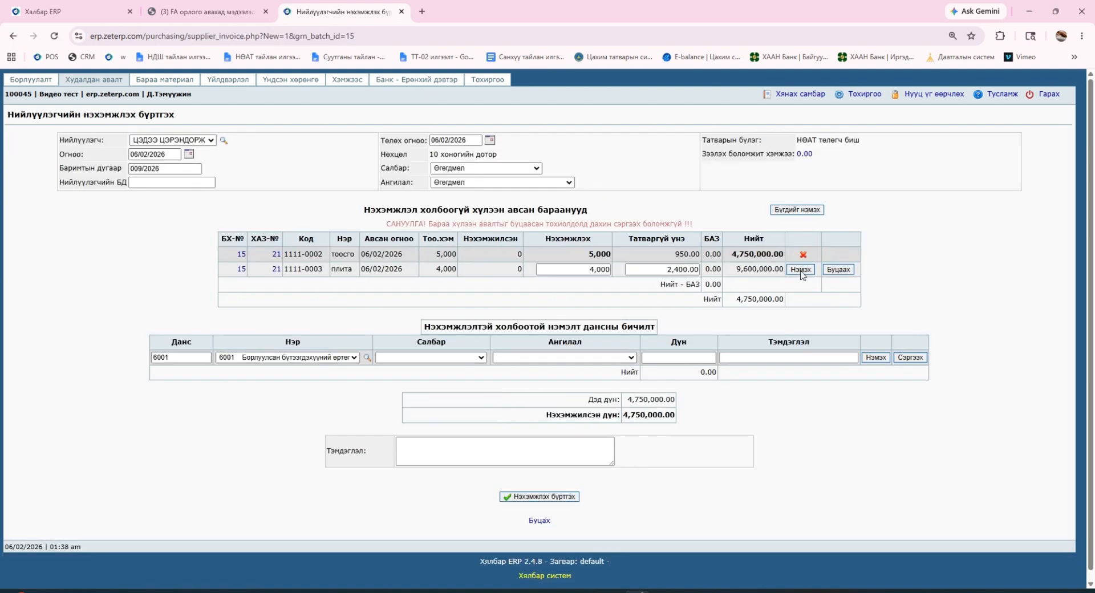
left_click(800, 270)
left_click(187, 182)
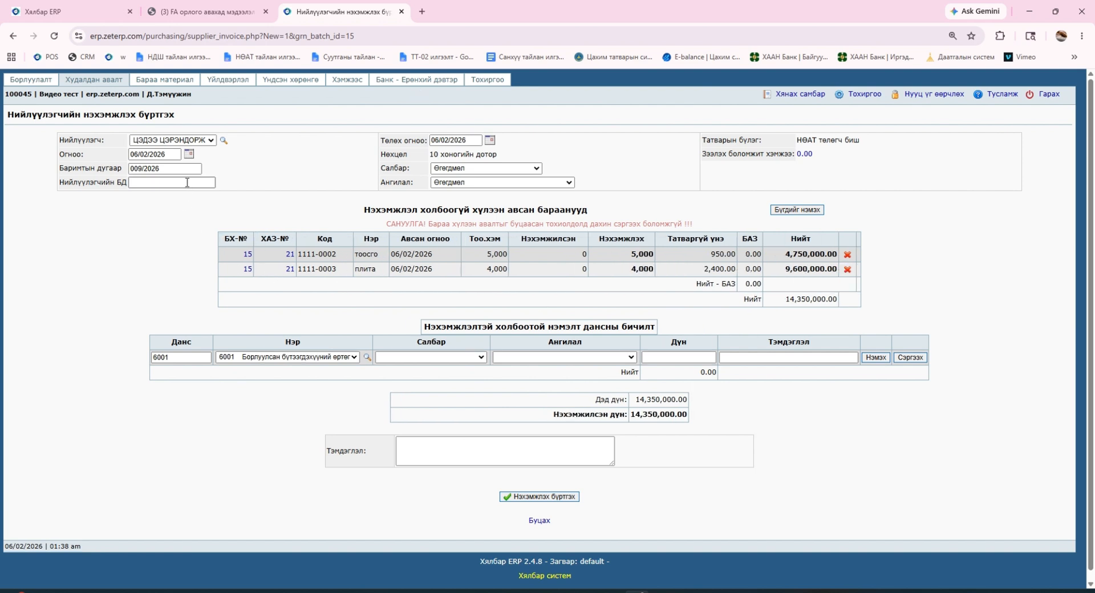
type("257425575")
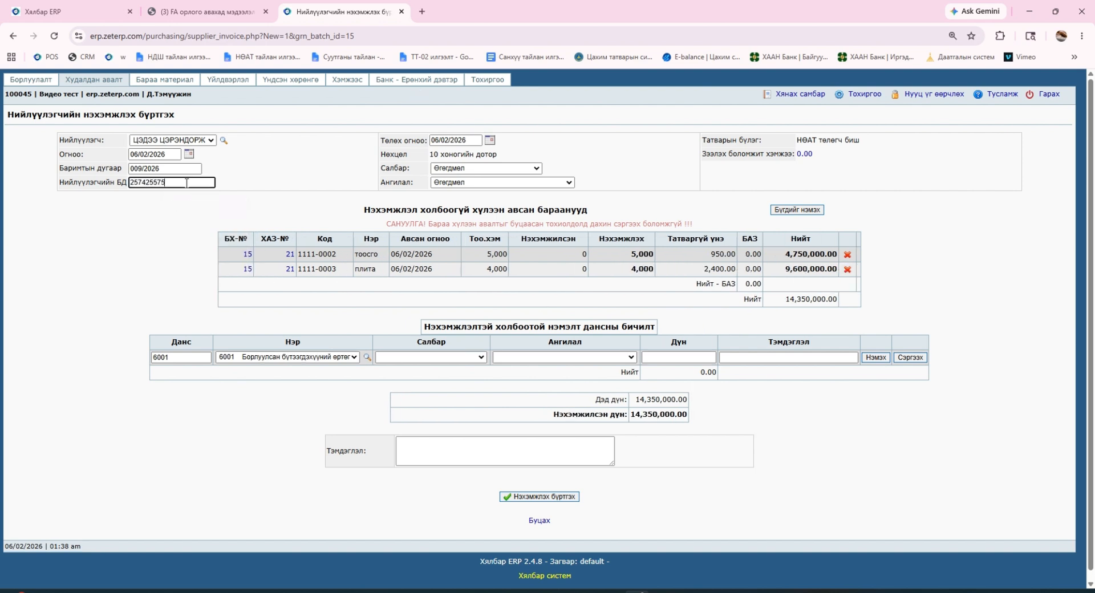
left_click(536, 496)
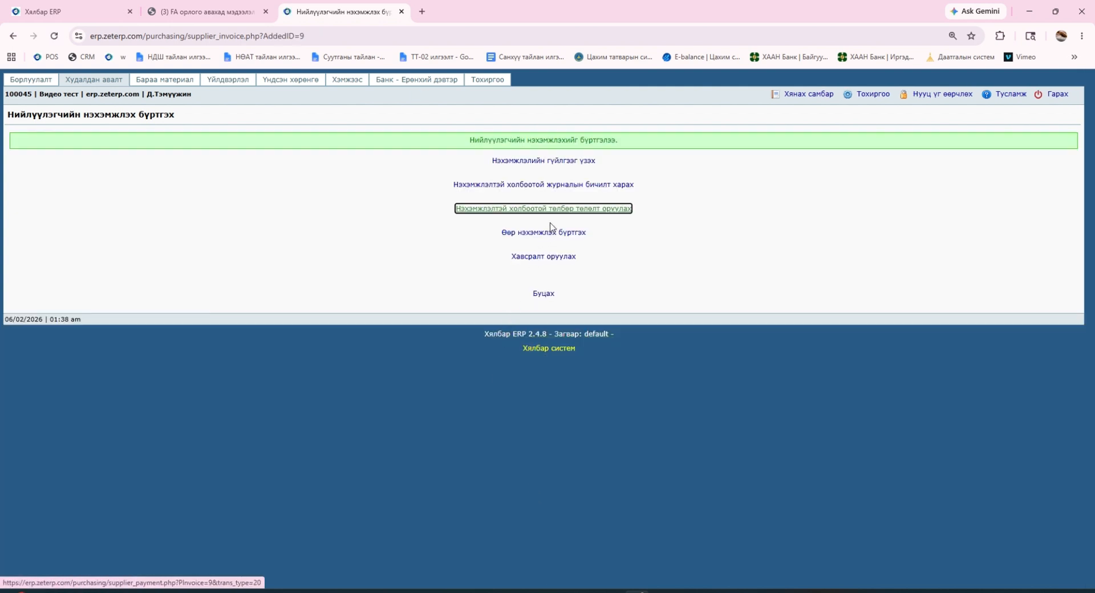
Check the invoice's journal entries and record its full payment of 14,350,000.00 MNT from the голомт гадуур КҮБ account.
left_click(549, 186)
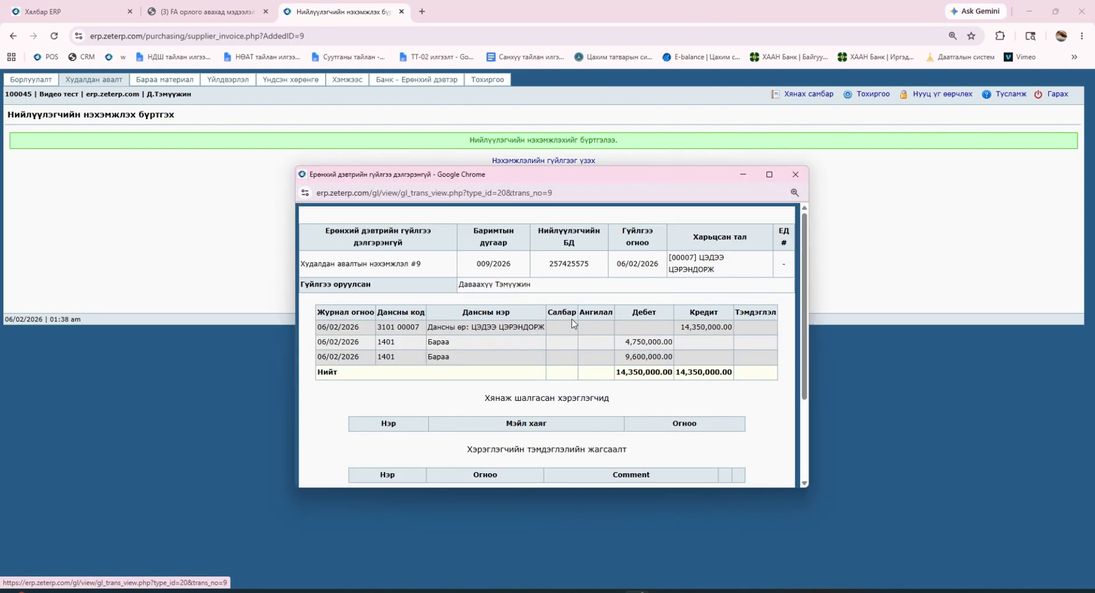
left_click(795, 174)
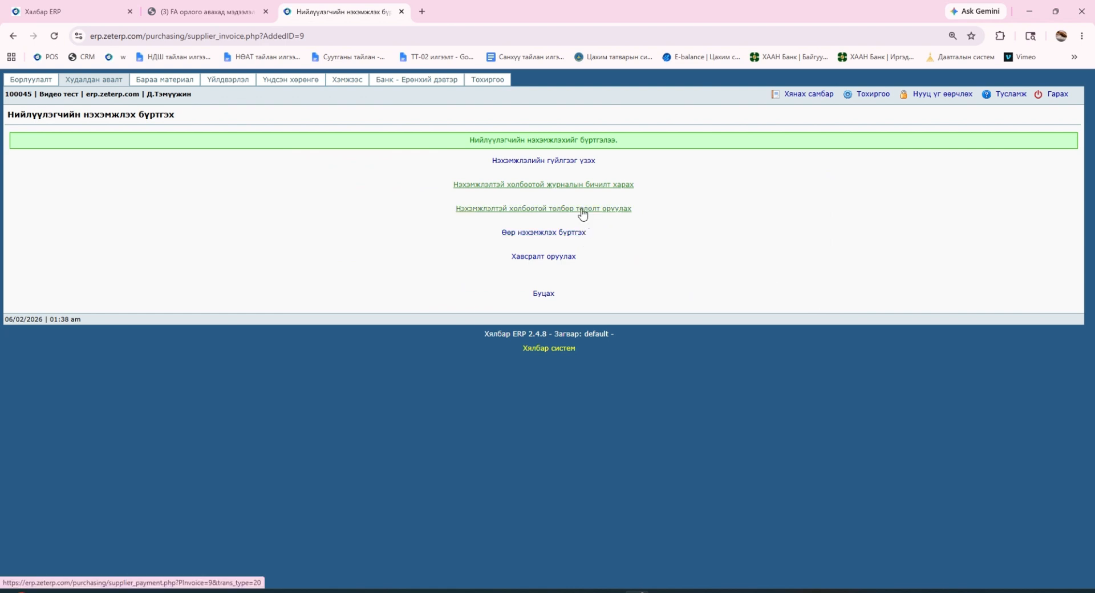
left_click(581, 210)
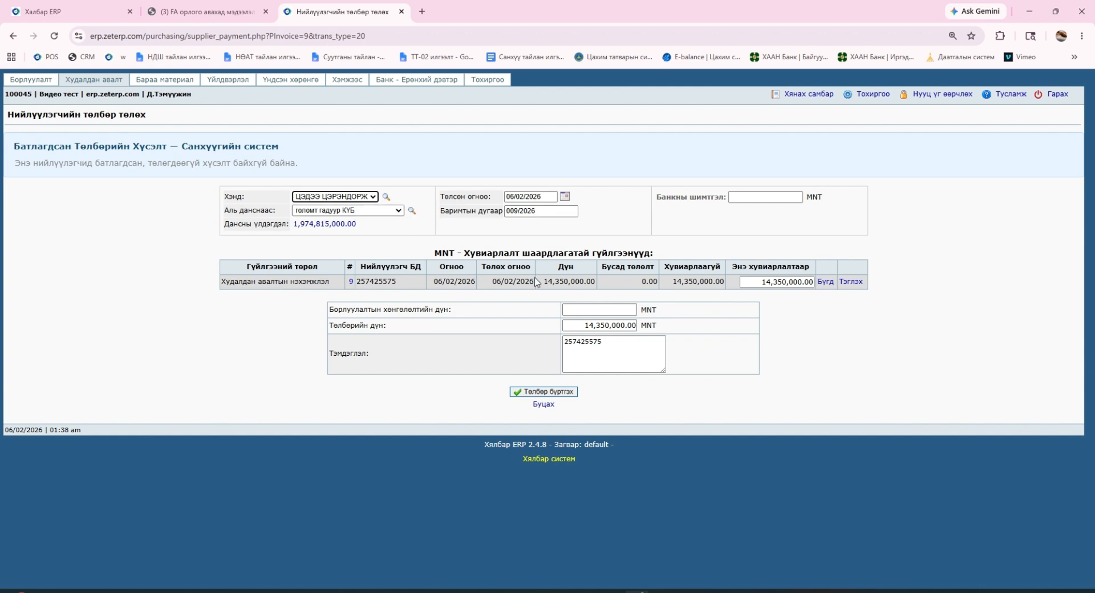
left_click(826, 282)
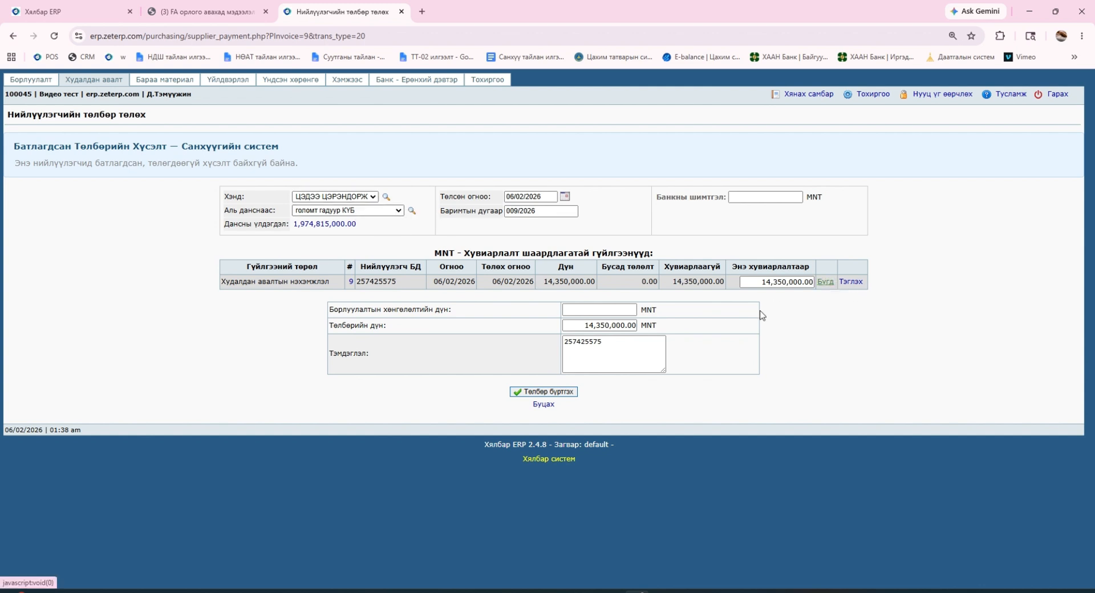
left_click(545, 392)
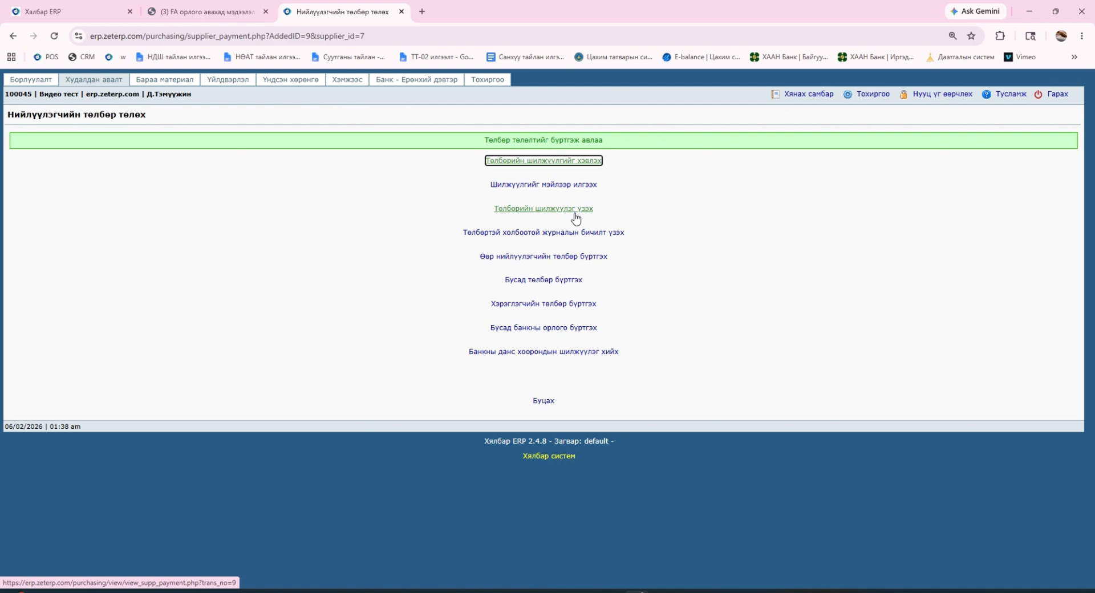
Examine the journal entries linked to the supplier payment.
left_click(575, 235)
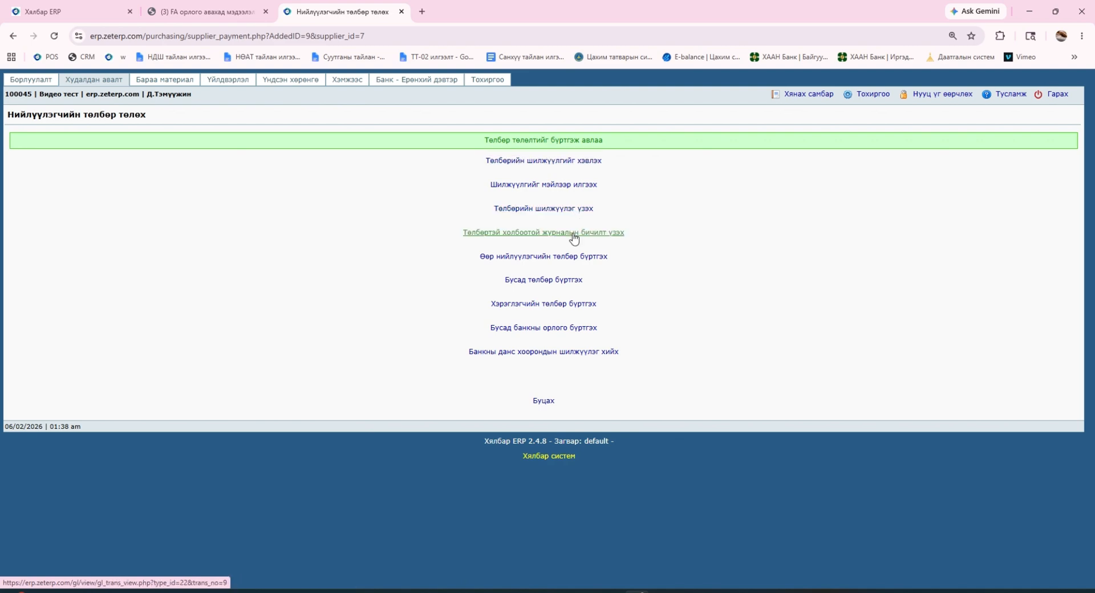
scroll(578, 261, "down", 4)
scroll(544, 307, "up", 3)
middle_click(544, 306)
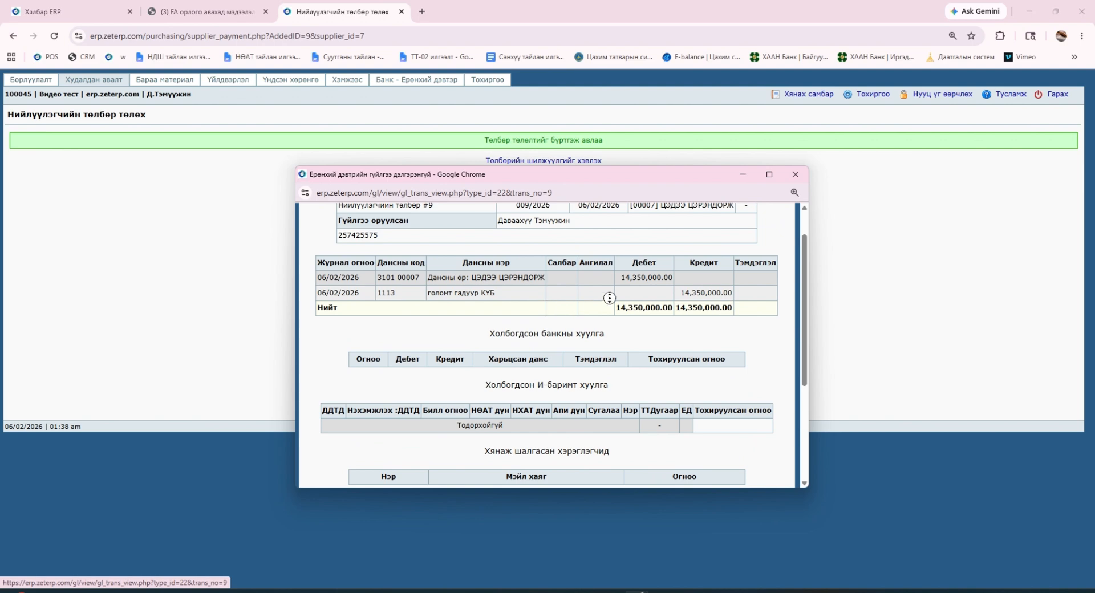
scroll(602, 291, "up", 2)
left_click(795, 174)
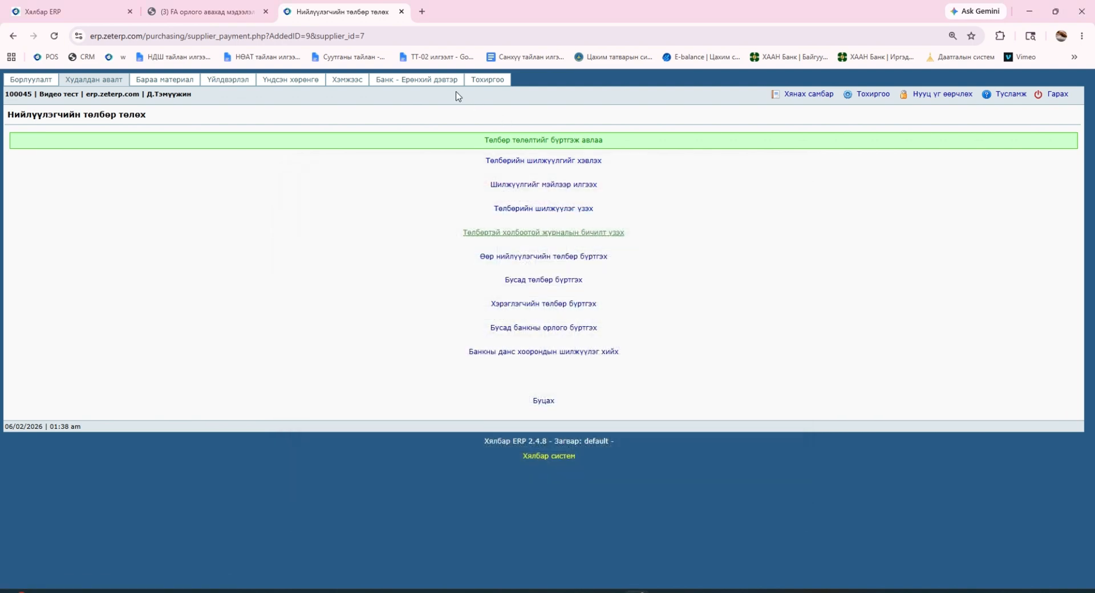
Find the new supplier payment in the bank reconciliation, Банкны тохируулга, for the голомт гадуур КҮБ account and examine its details.
left_click(428, 80)
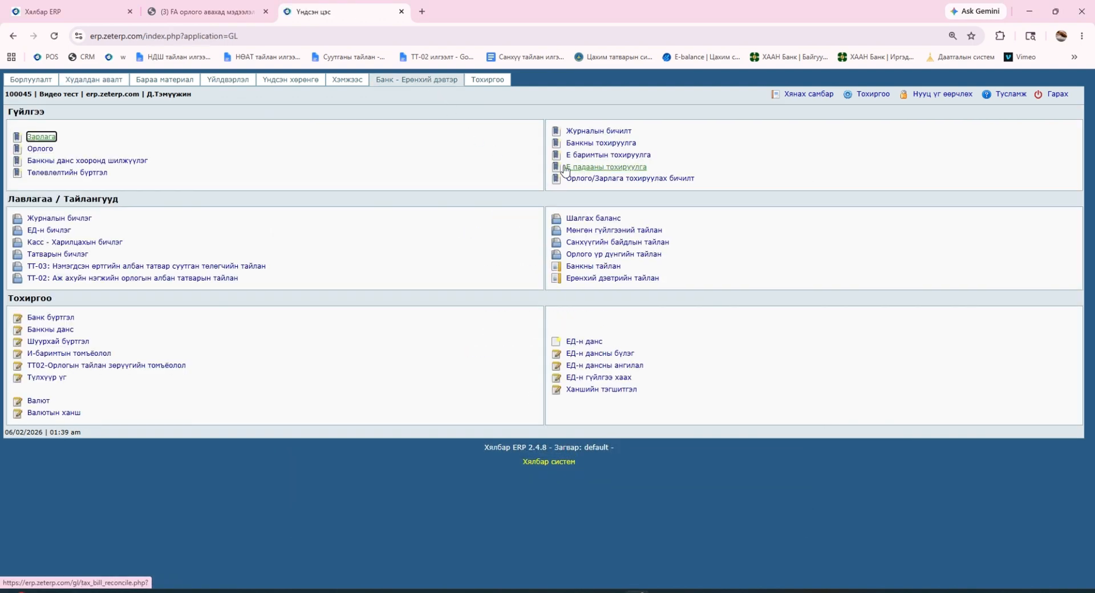
left_click(598, 144)
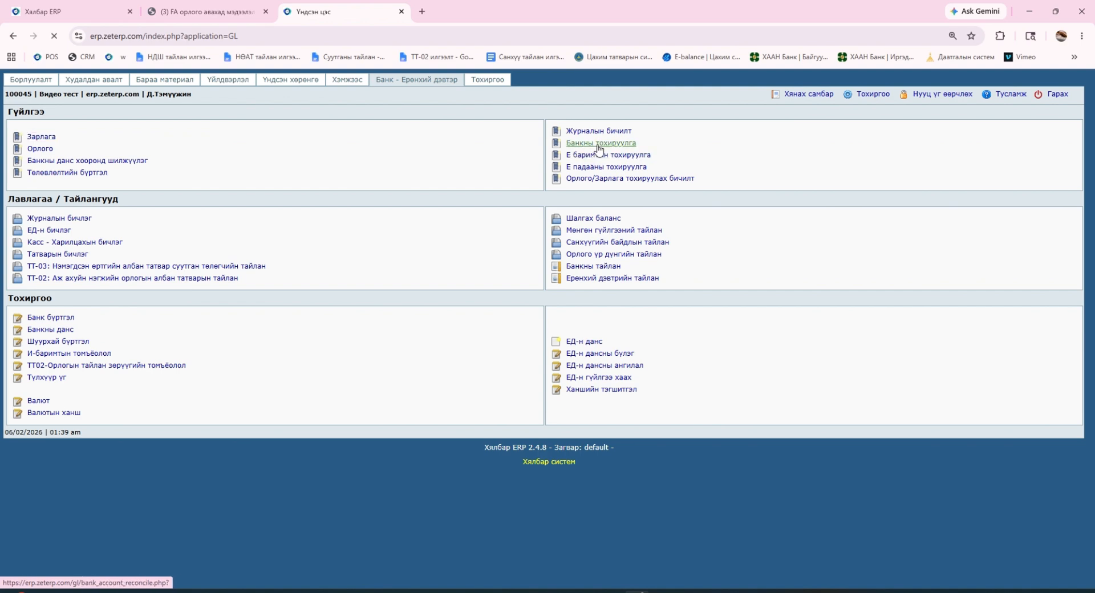
left_click(266, 147)
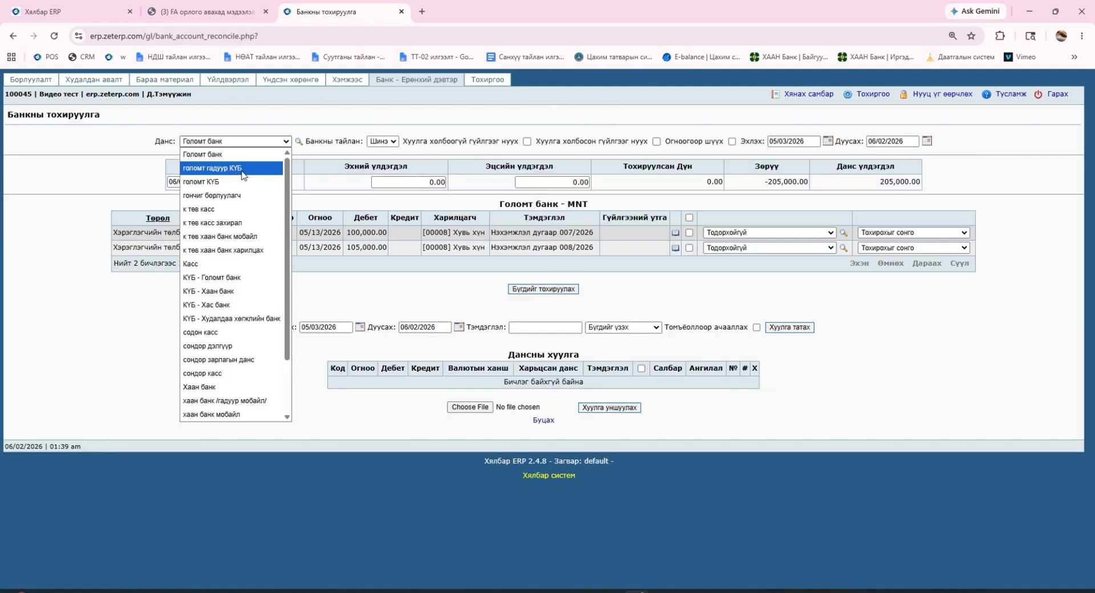
left_click(243, 169)
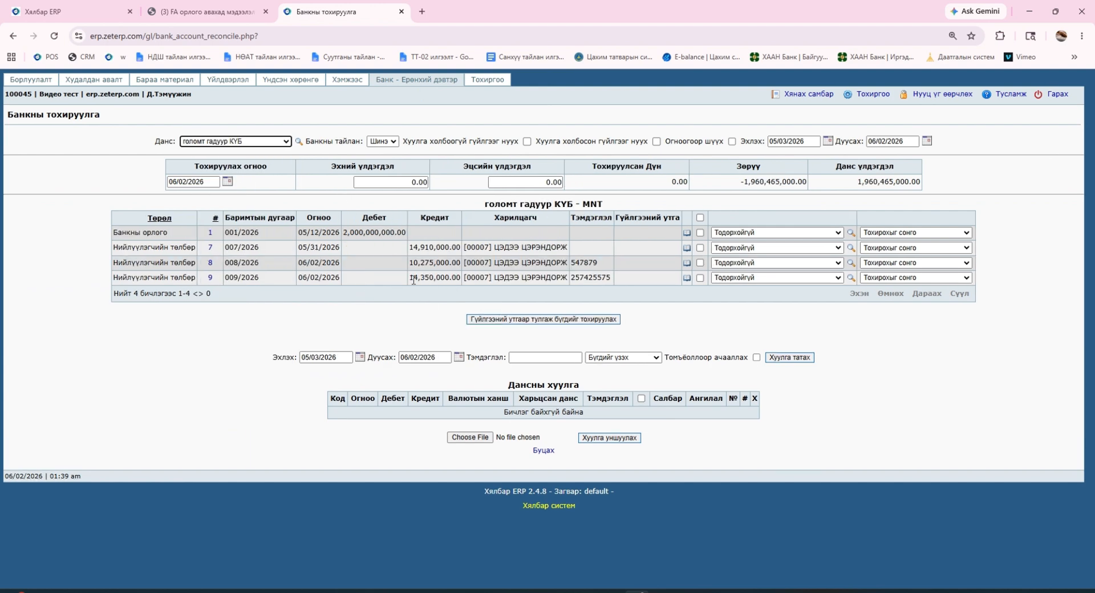
left_click_drag(413, 279, 425, 279)
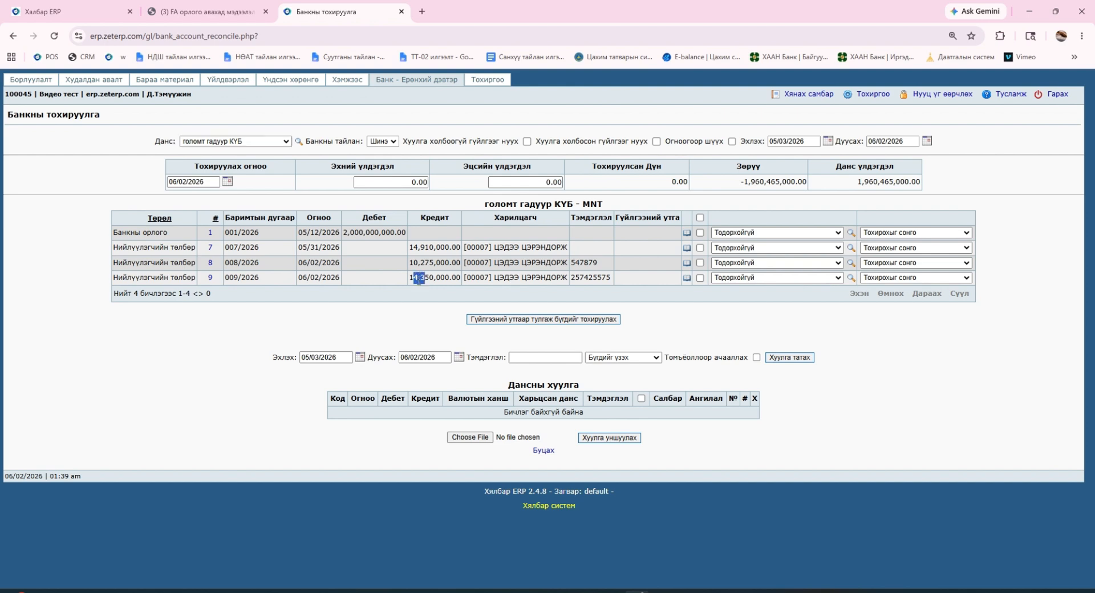
left_click(209, 278)
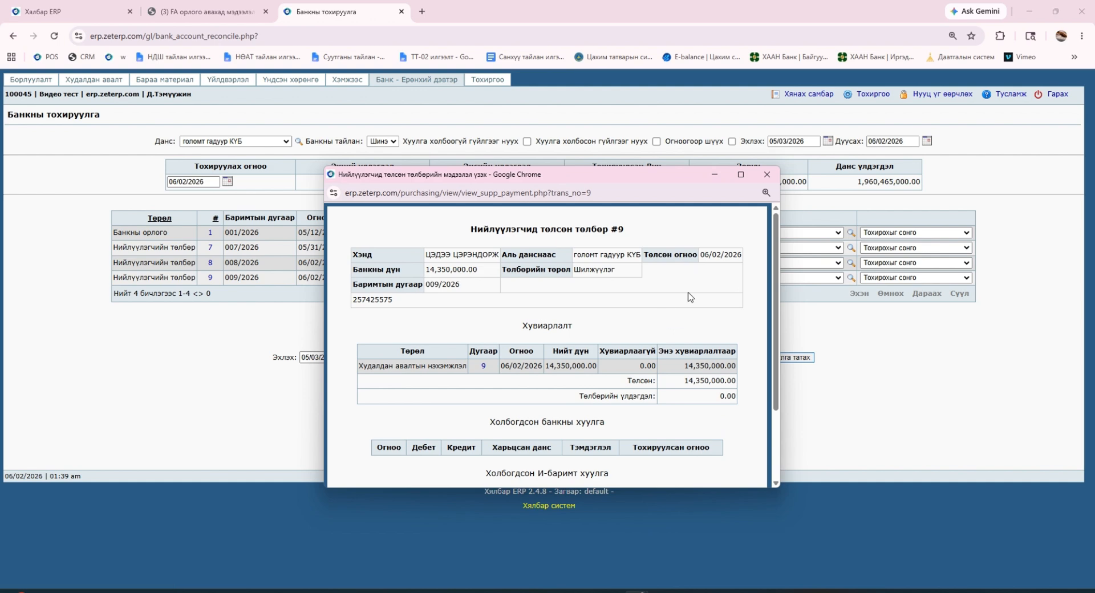
left_click(767, 174)
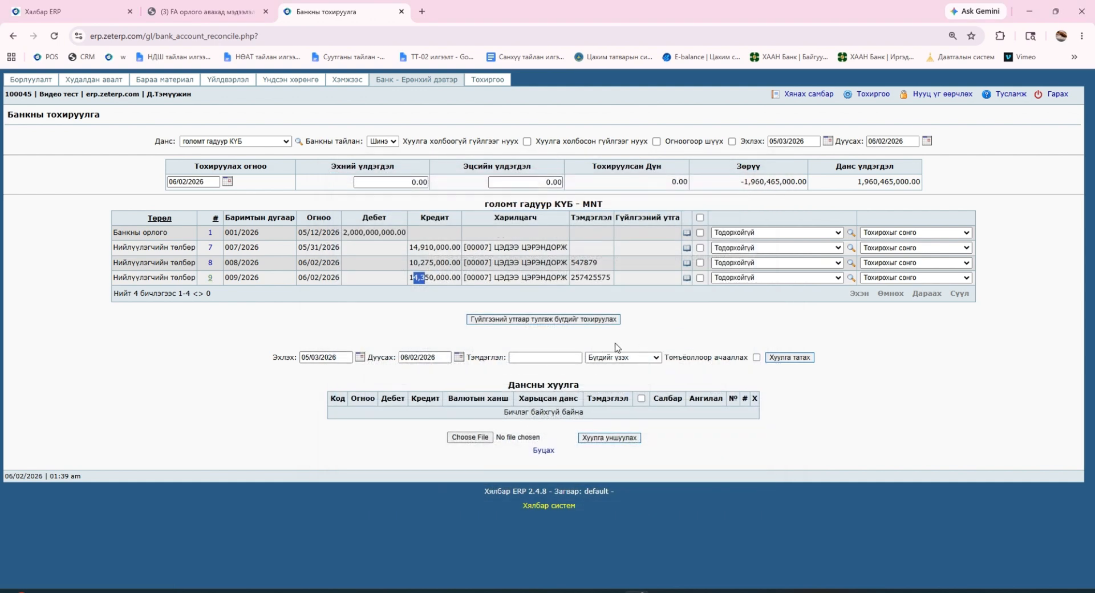